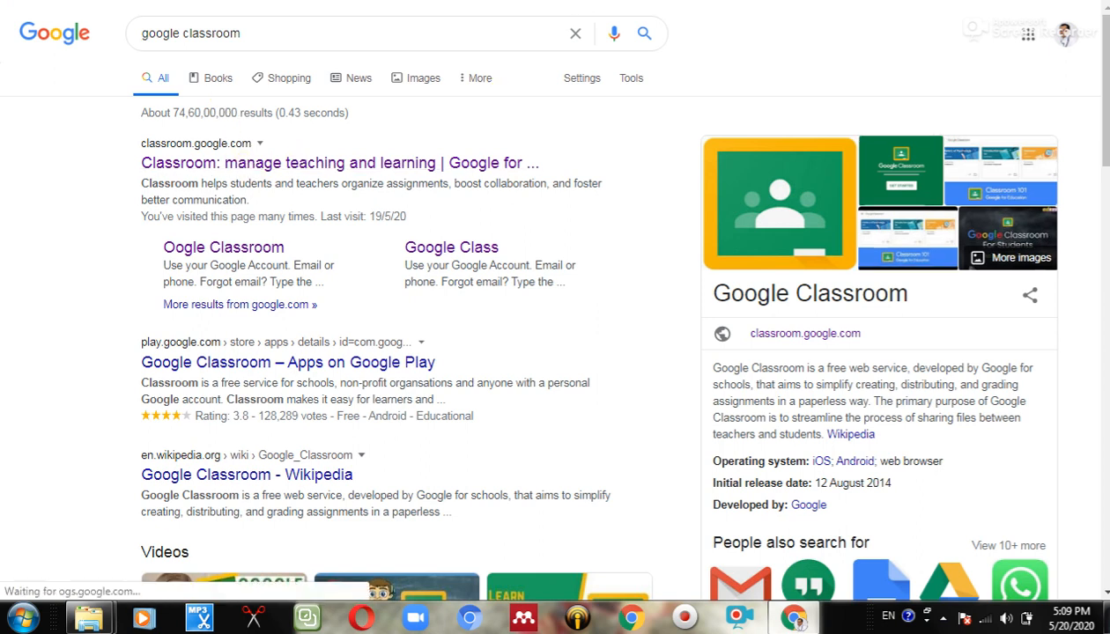
Open the Google Classroom site from the search results
click(295, 163)
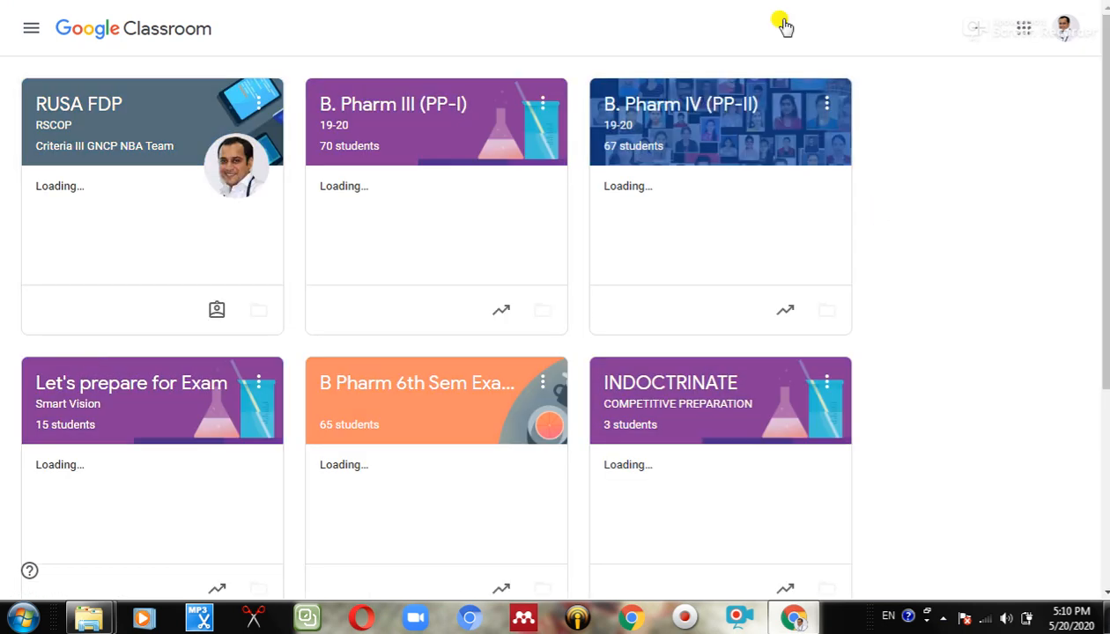
click(978, 33)
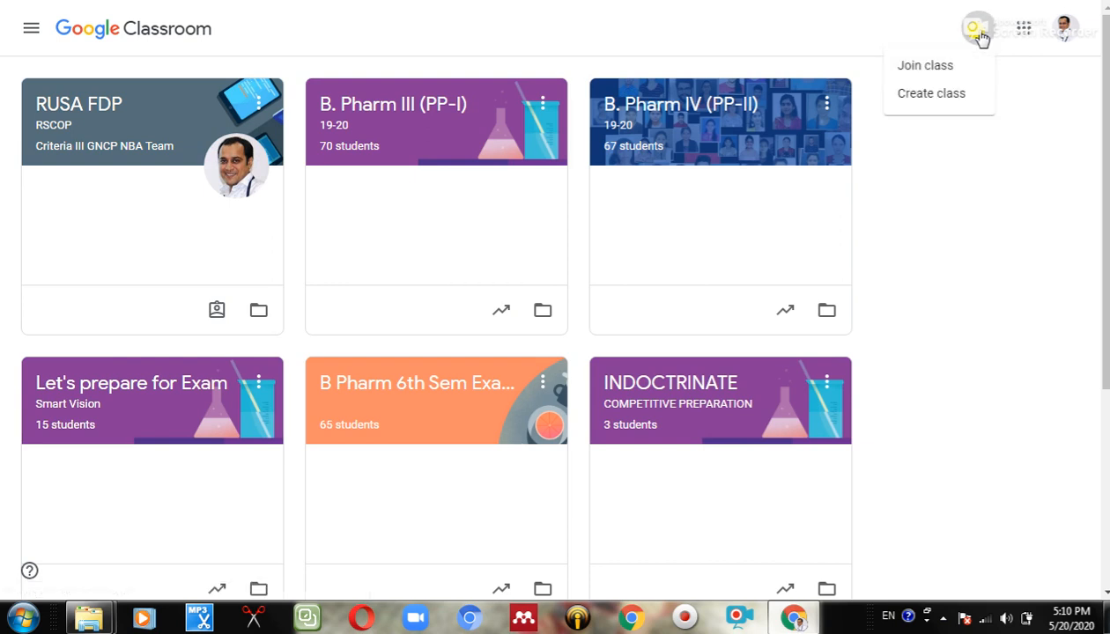
click(931, 103)
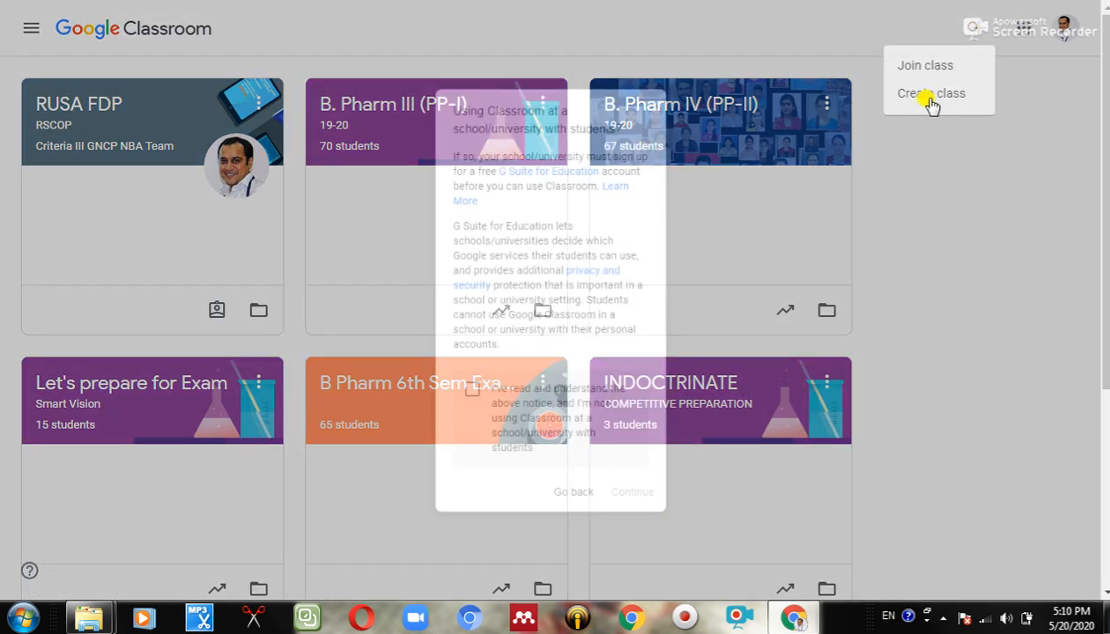
click(458, 406)
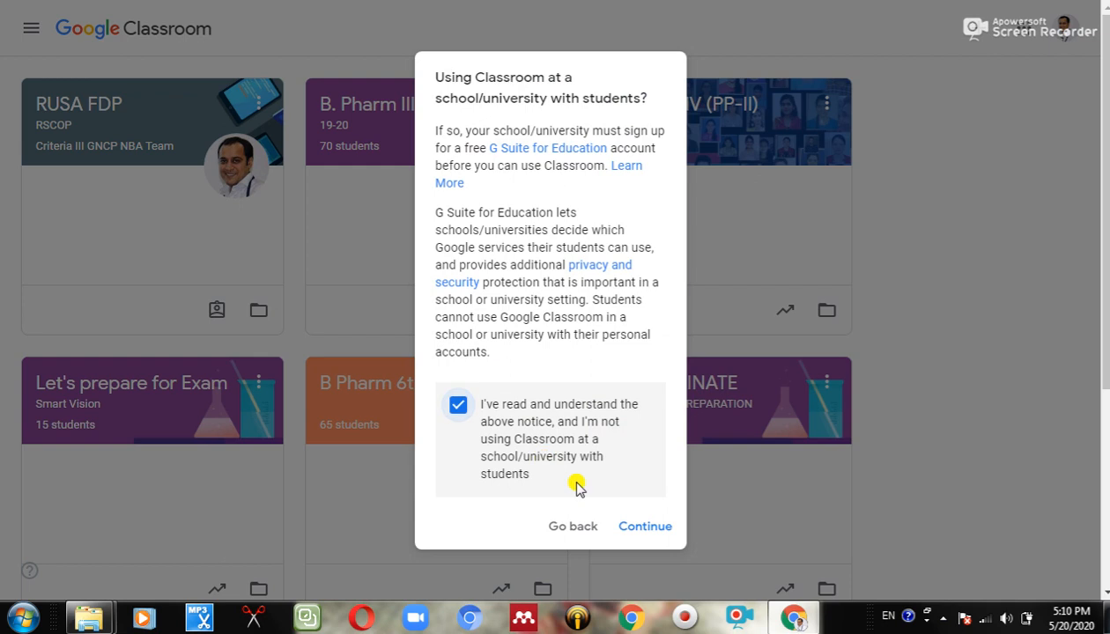
click(633, 528)
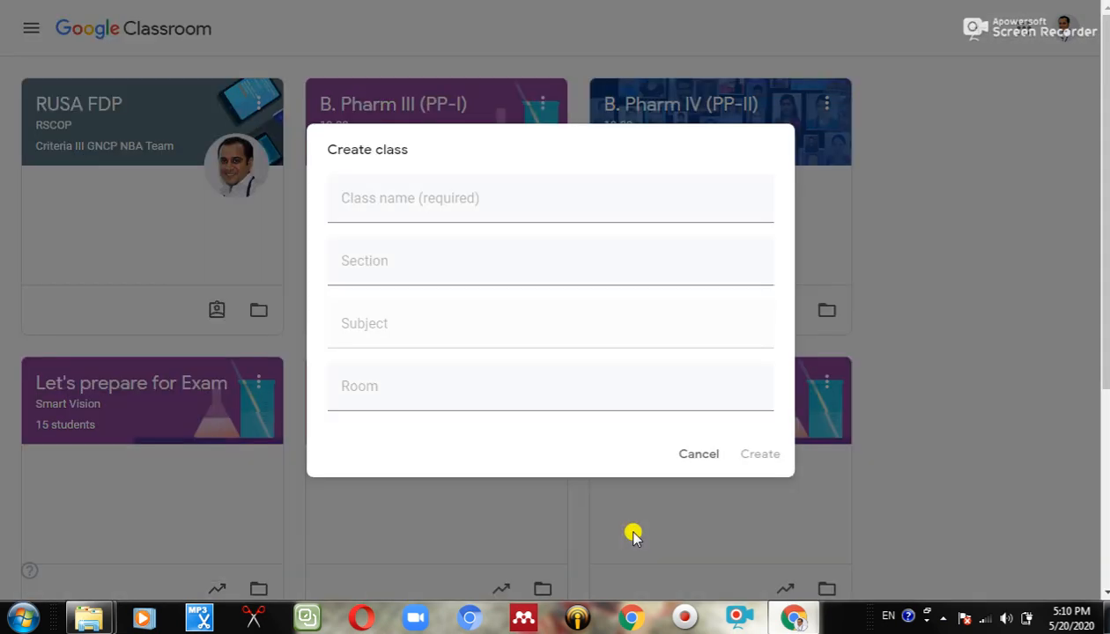
click(380, 195)
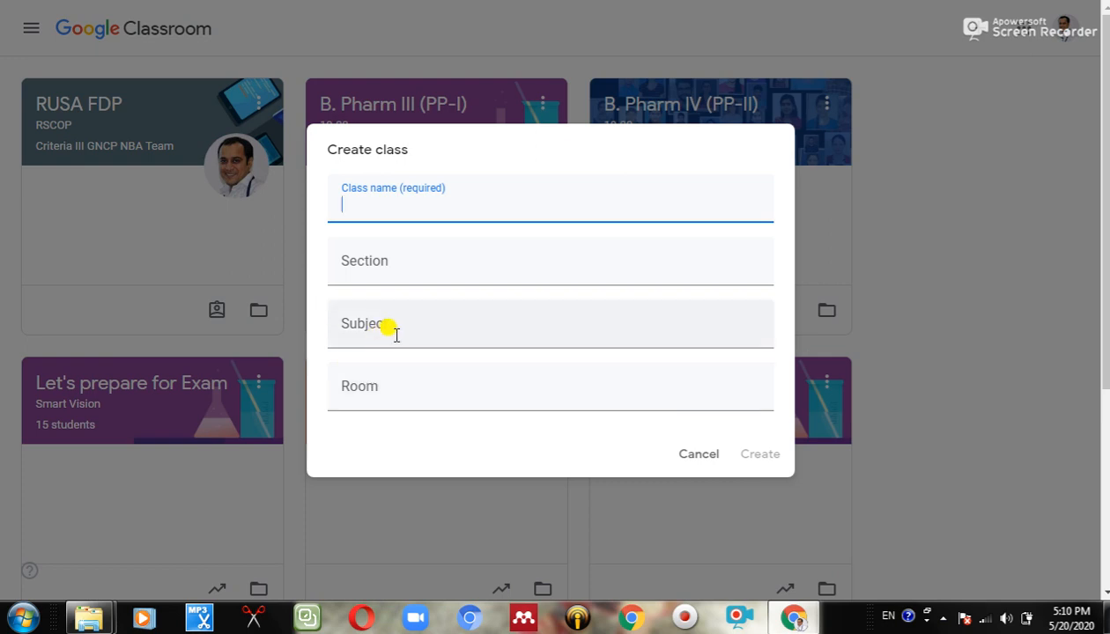
click(699, 465)
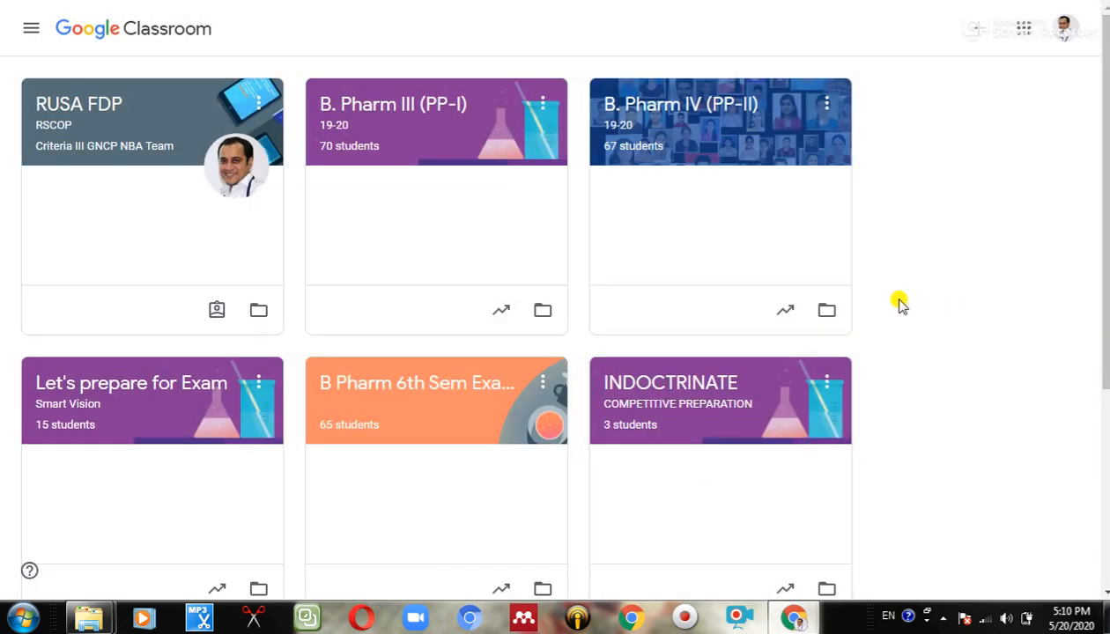
Open the B. Pharm III (PP-I) class and look through the posts in its stream
click(396, 107)
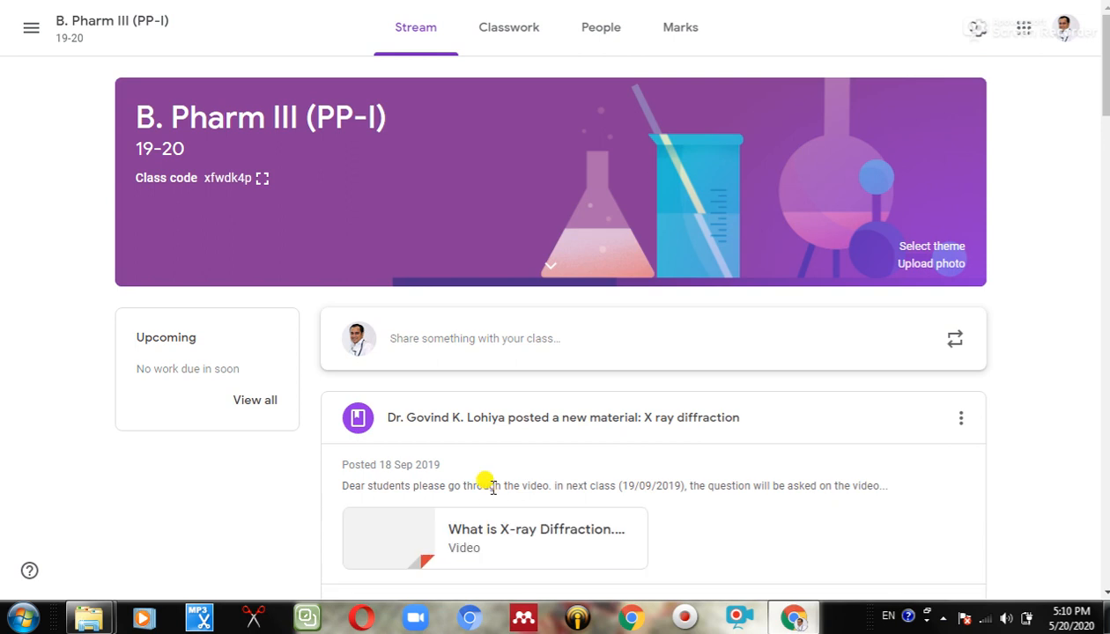
scroll(492, 486, down, 3)
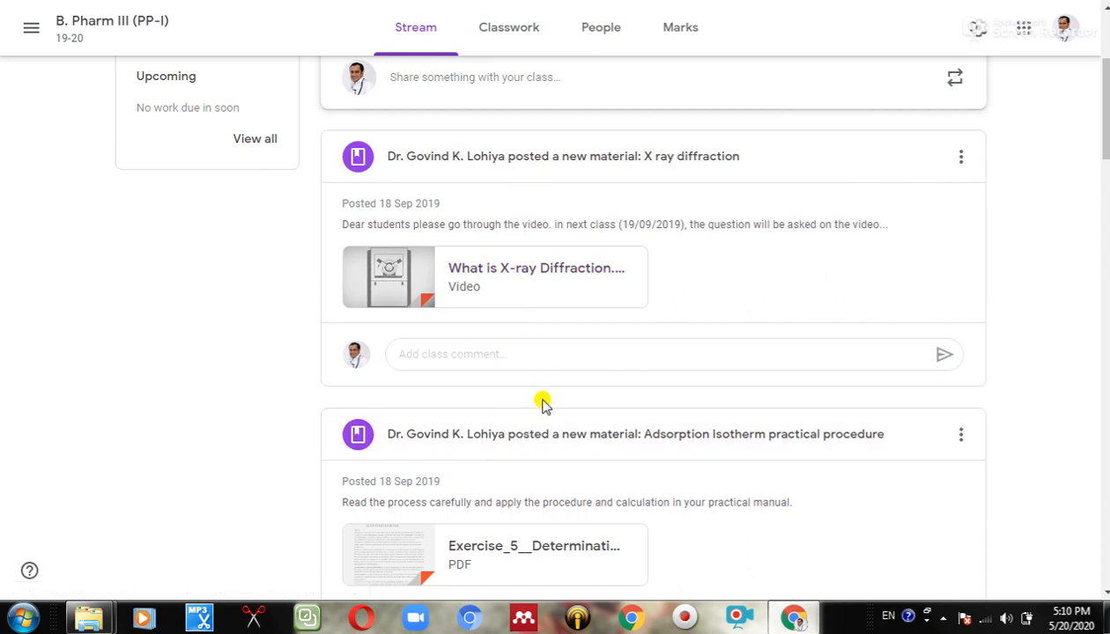
scroll(542, 403, down, 1)
scroll(543, 402, down, 1)
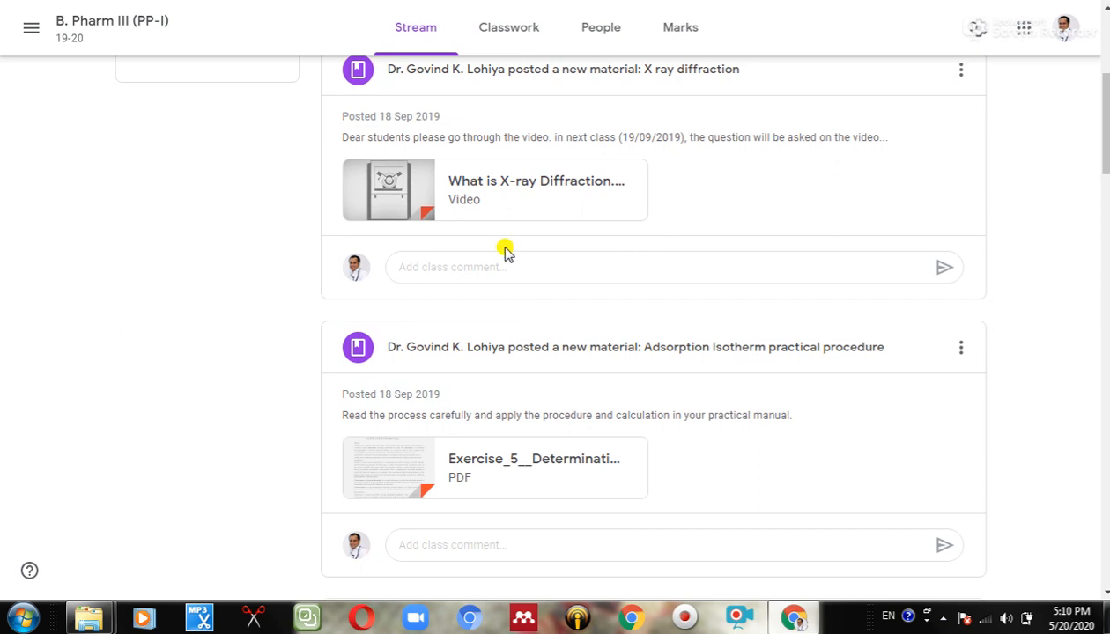
scroll(529, 352, up, 6)
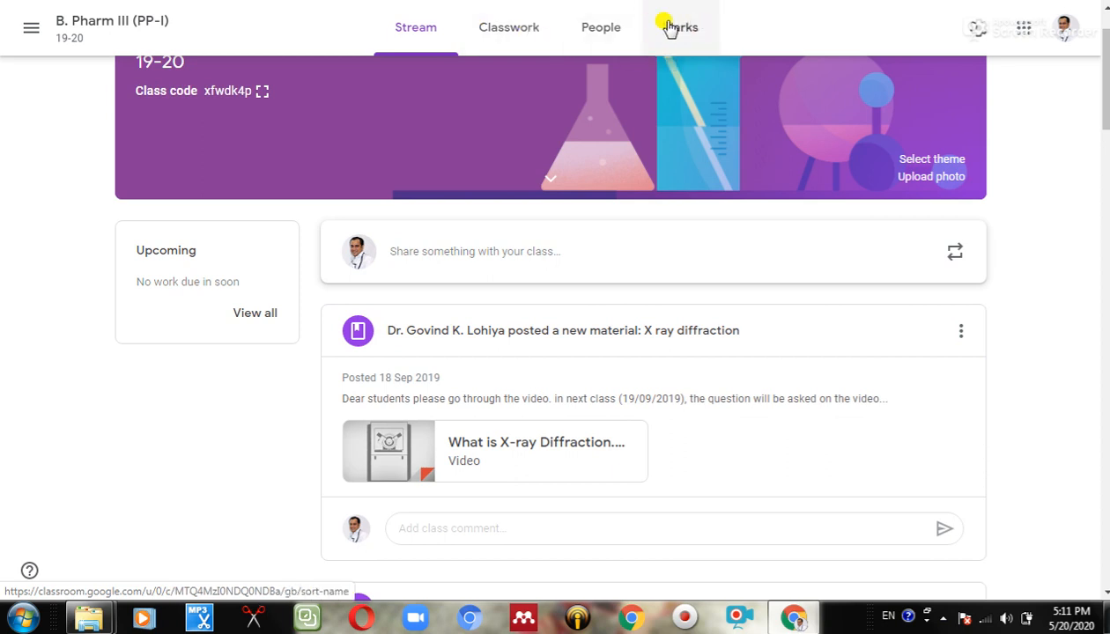
Examine the class's classwork topics and the assignments, tests and materials listed under them
click(520, 35)
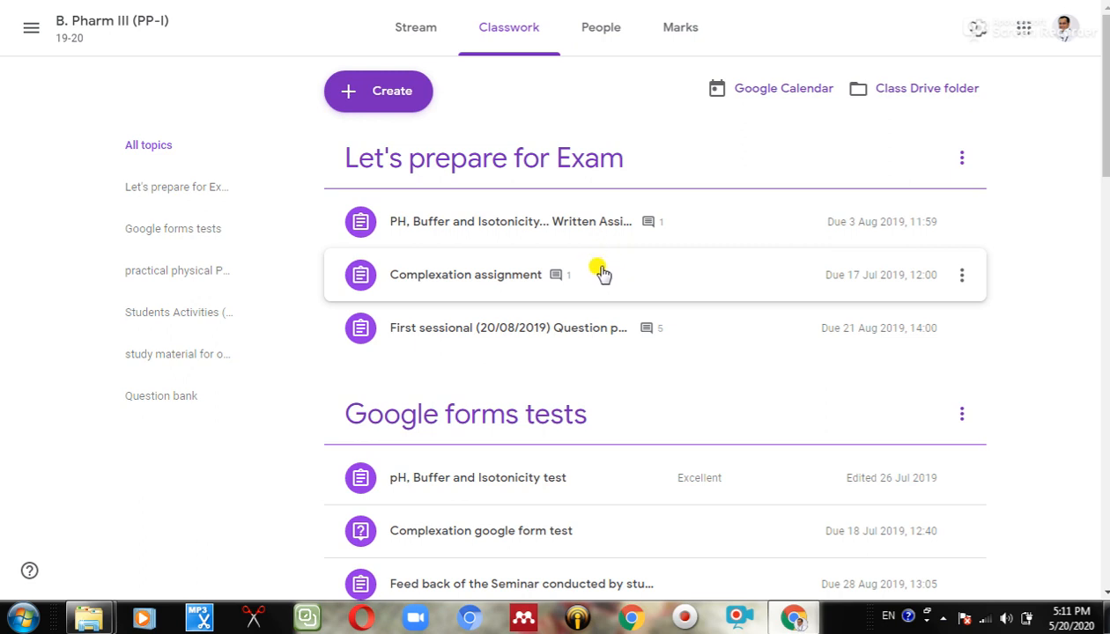
scroll(631, 275, down, 1)
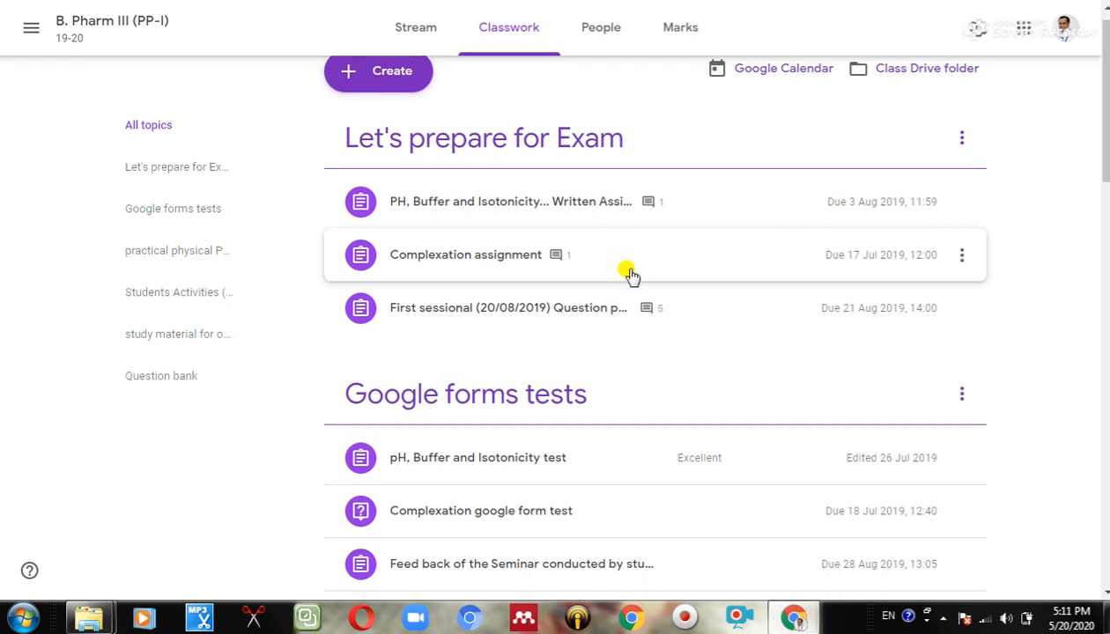
scroll(534, 378, down, 4)
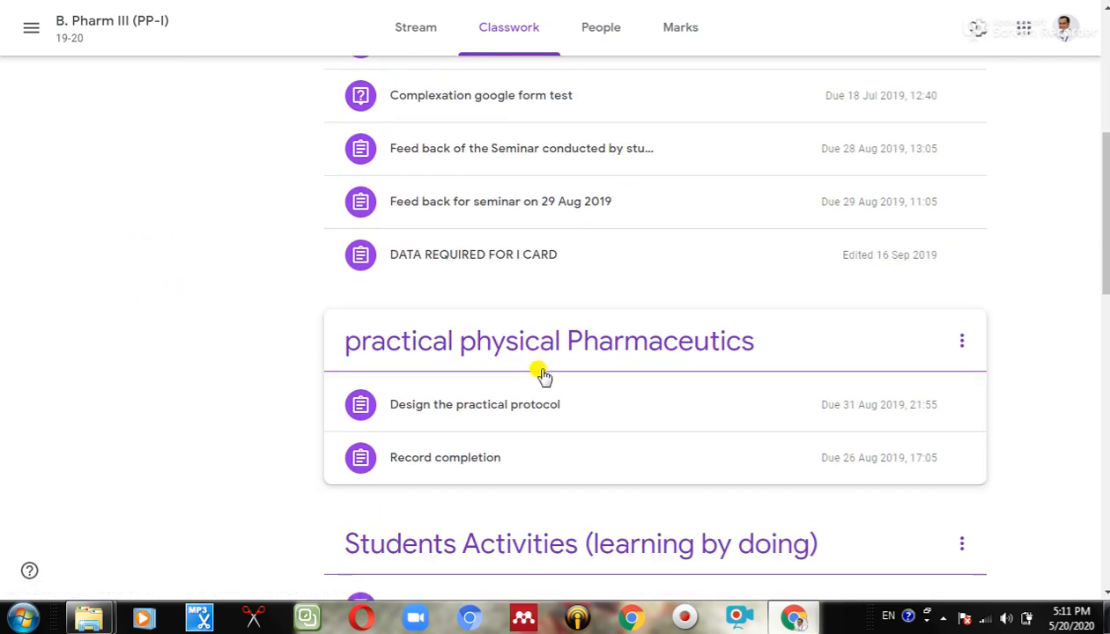
scroll(528, 377, down, 3)
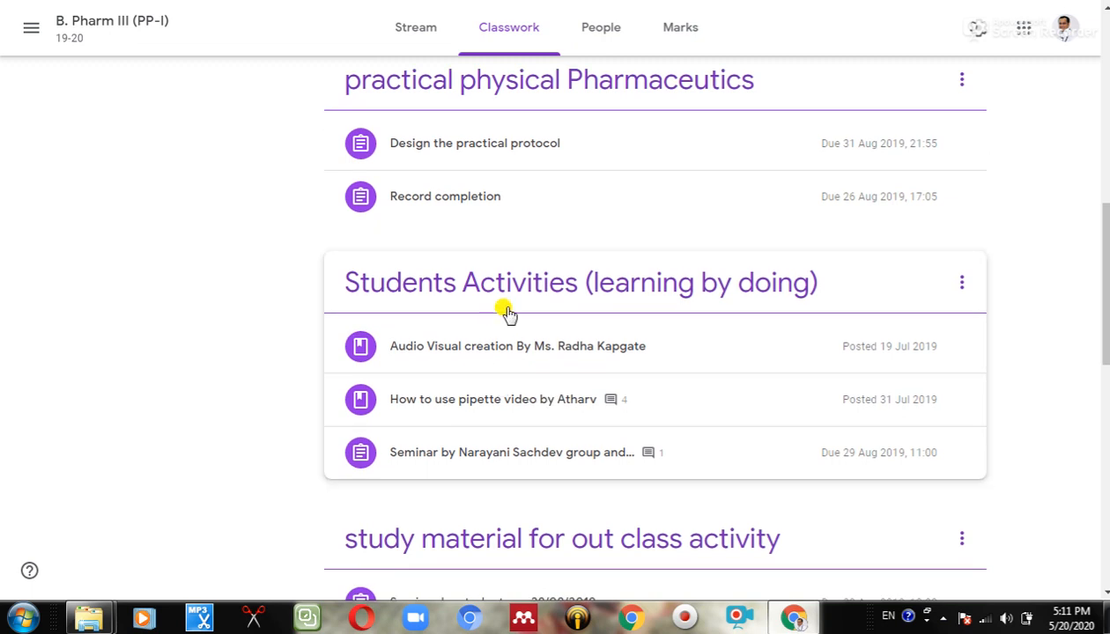
scroll(672, 408, down, 1)
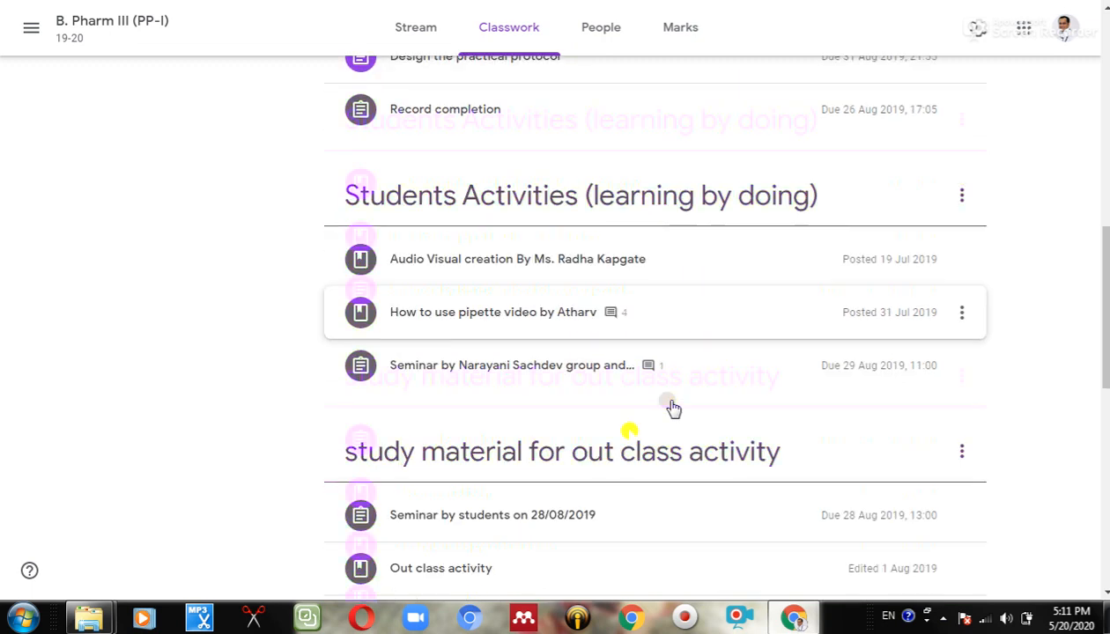
scroll(672, 408, down, 1)
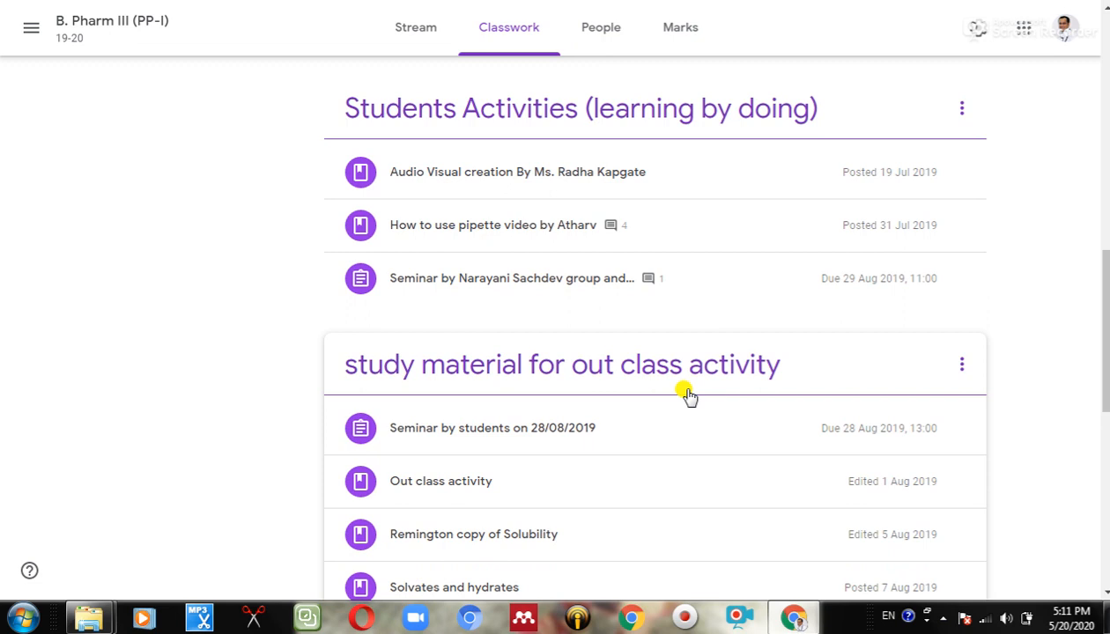
scroll(668, 409, up, 9)
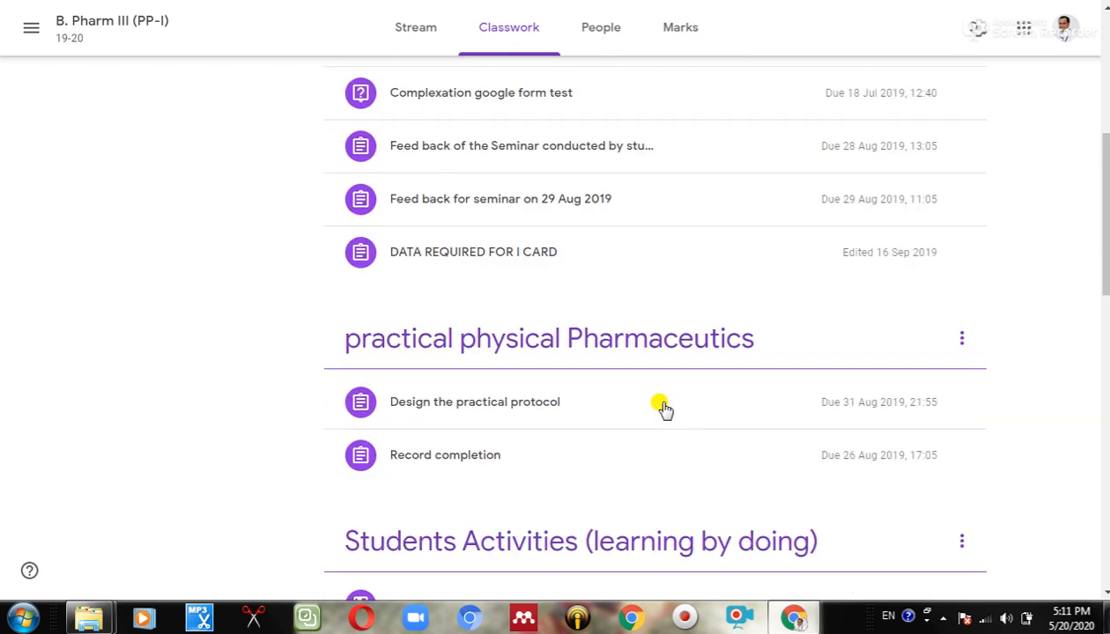
scroll(665, 409, up, 1)
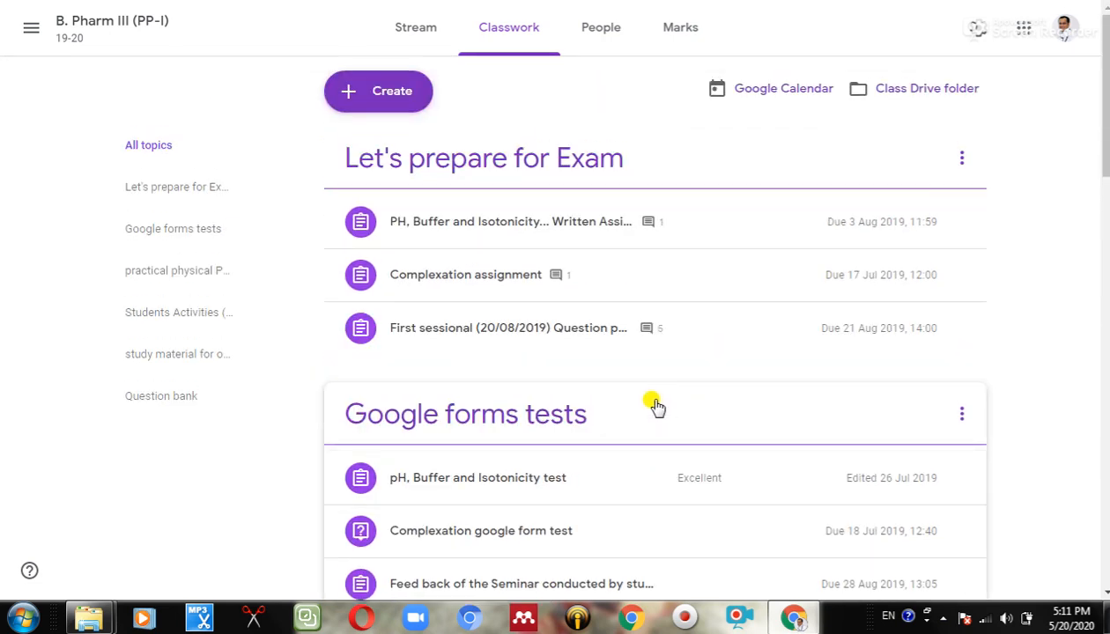
Create a new assignment for the class and title it "Sessional Exam"
click(400, 99)
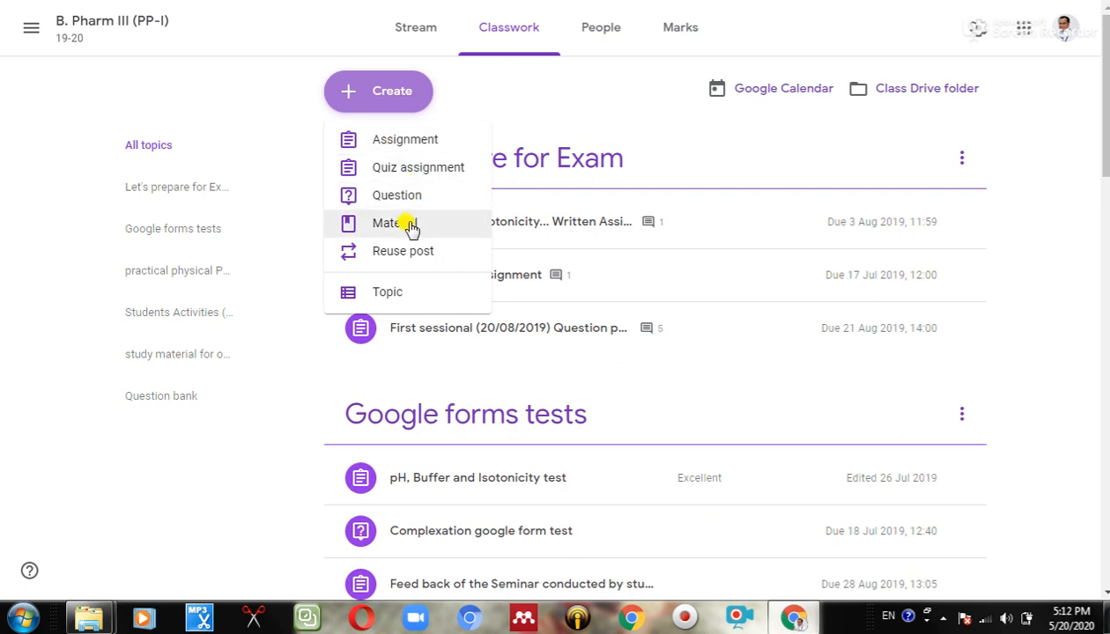
click(421, 144)
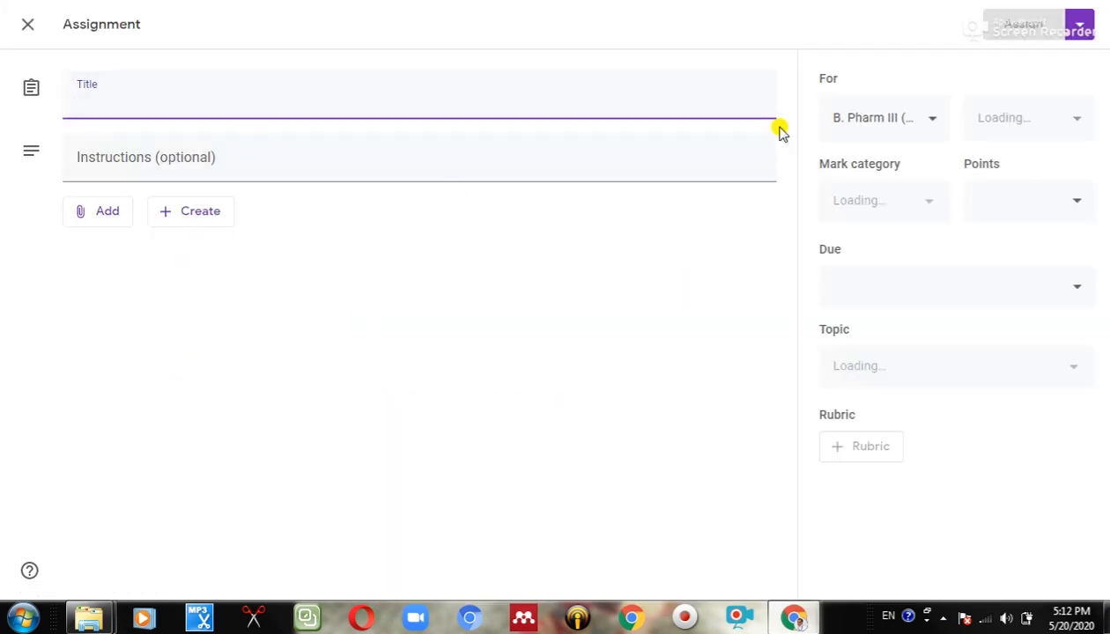
text(Exam )
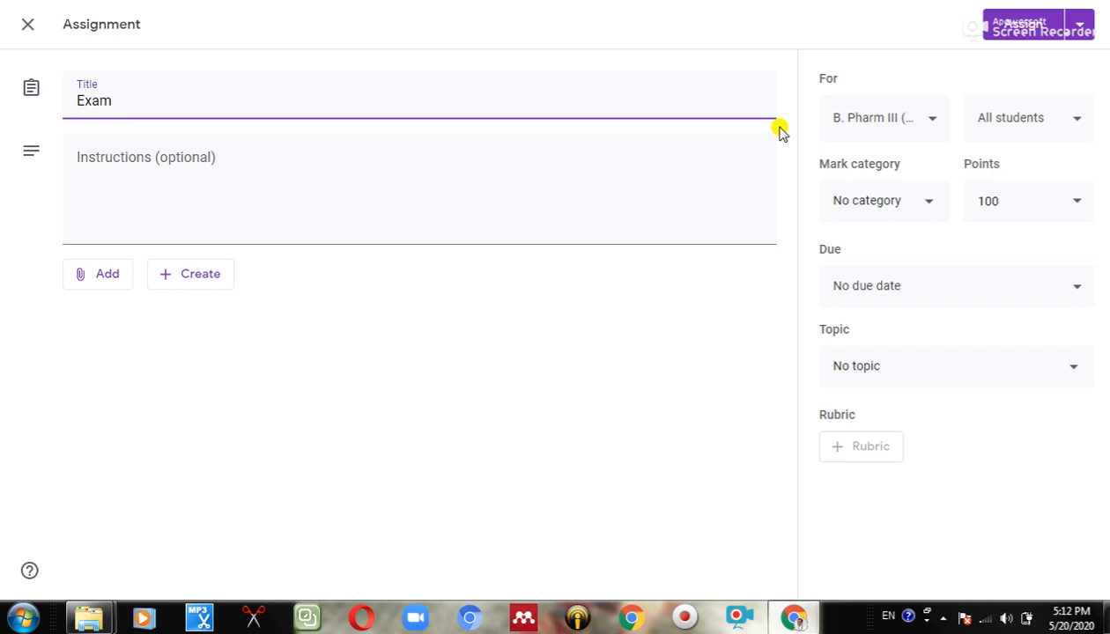
text(A)
key(BackSpace)
text(Sessional)
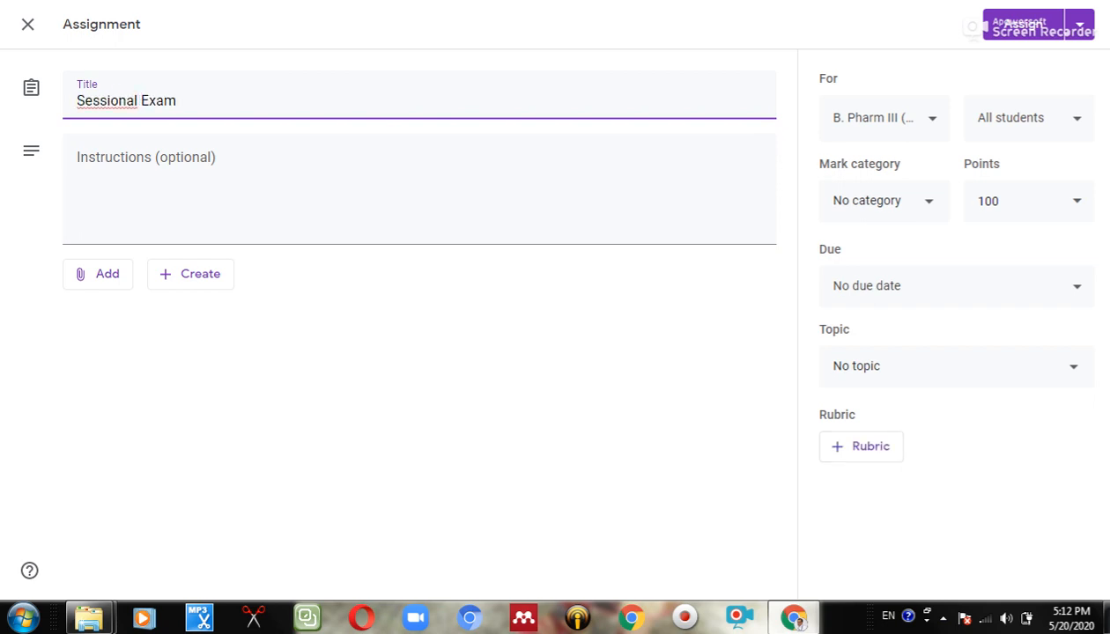
Enter "Questions from Topic 1-3" as the assignment's instructions
click(215, 187)
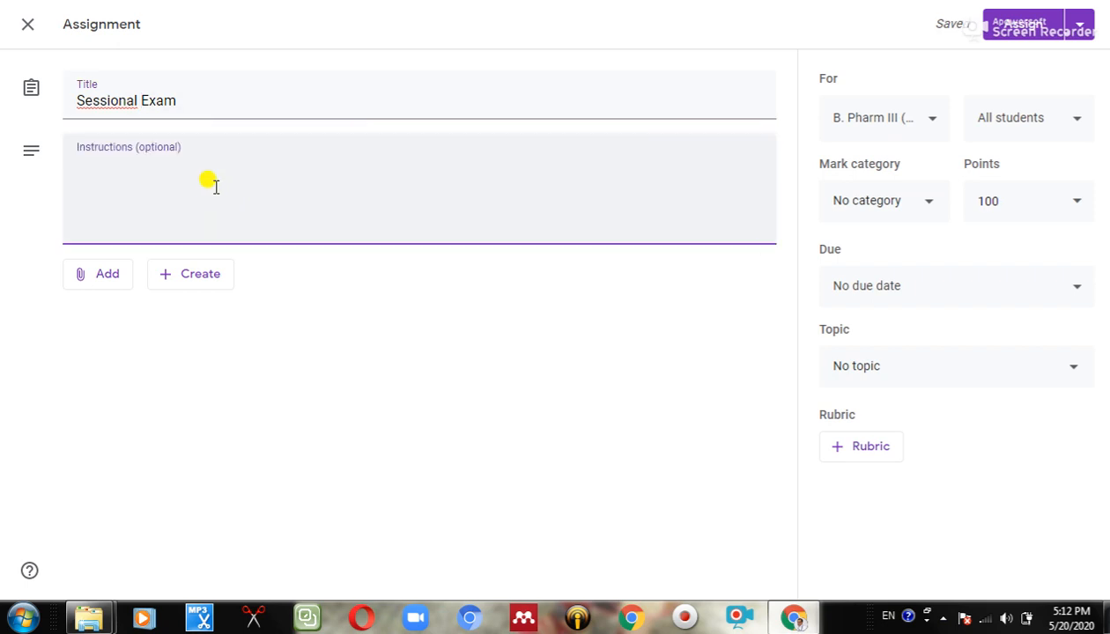
text(Q)
text(uea)
text(tions )
text(from Topic 1-3)
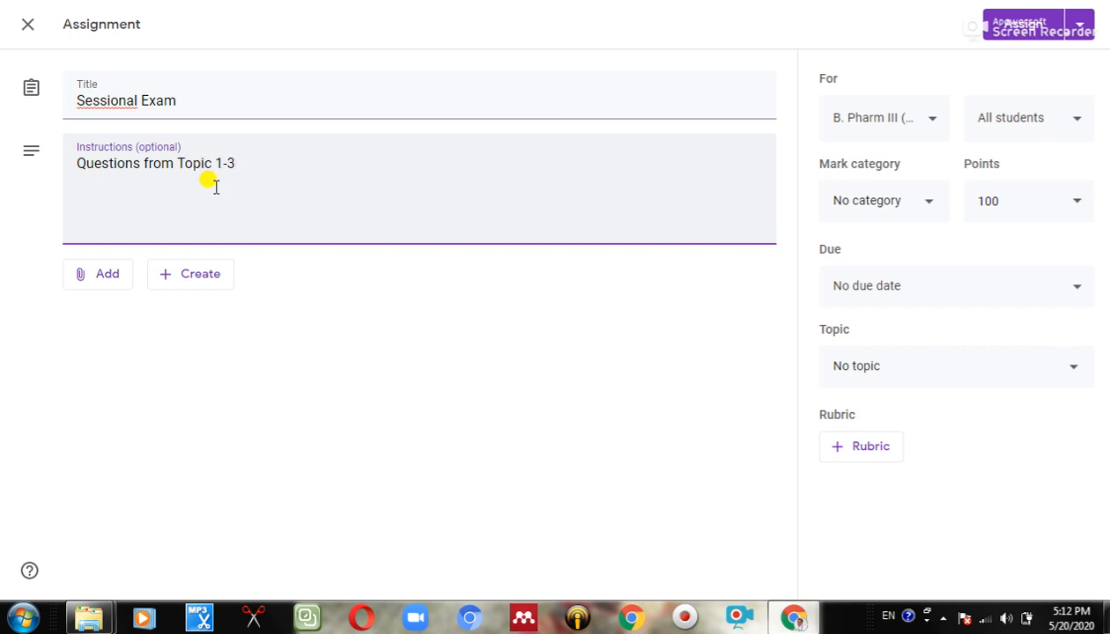
Insert "Test include" at the start of the instructions, before "Questions from Topic 1-3"
click(76, 163)
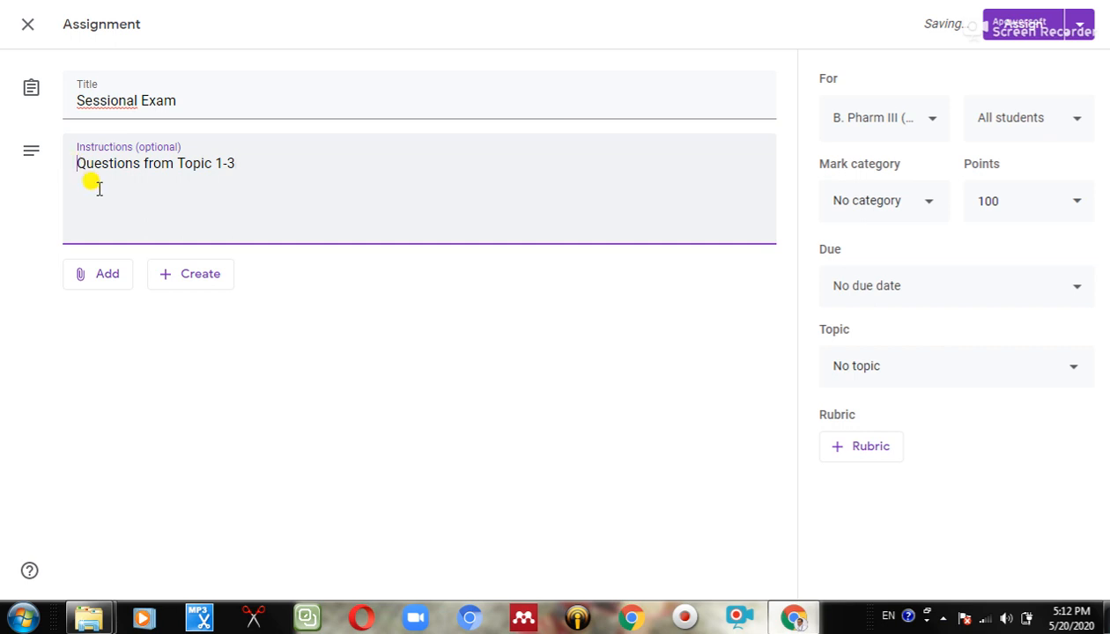
text(Te)
text(st)
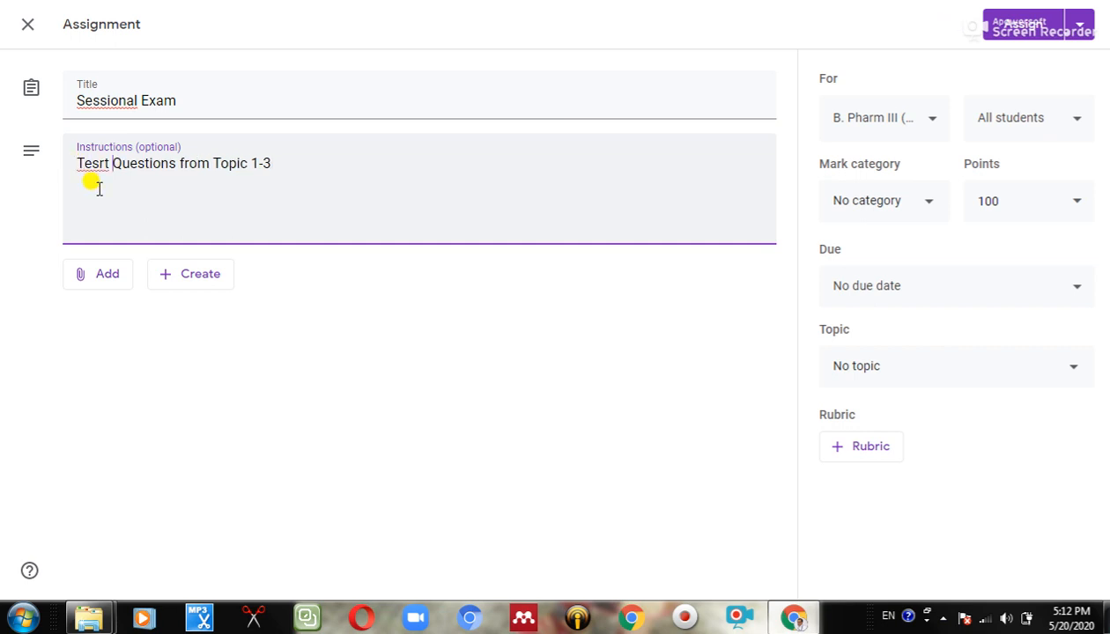
text( incl)
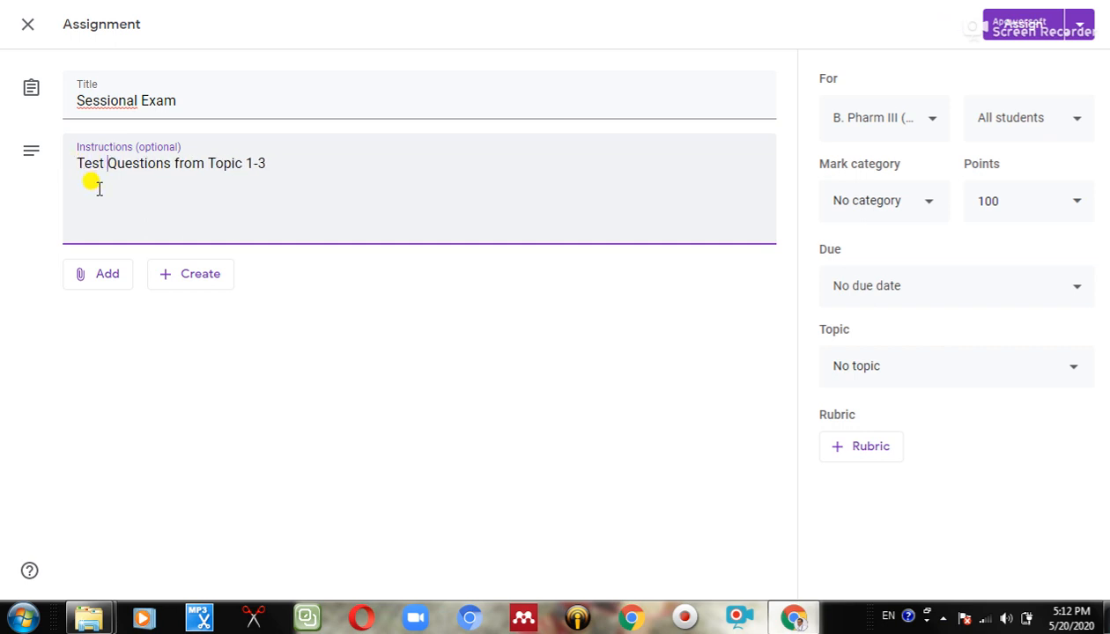
text(ux)
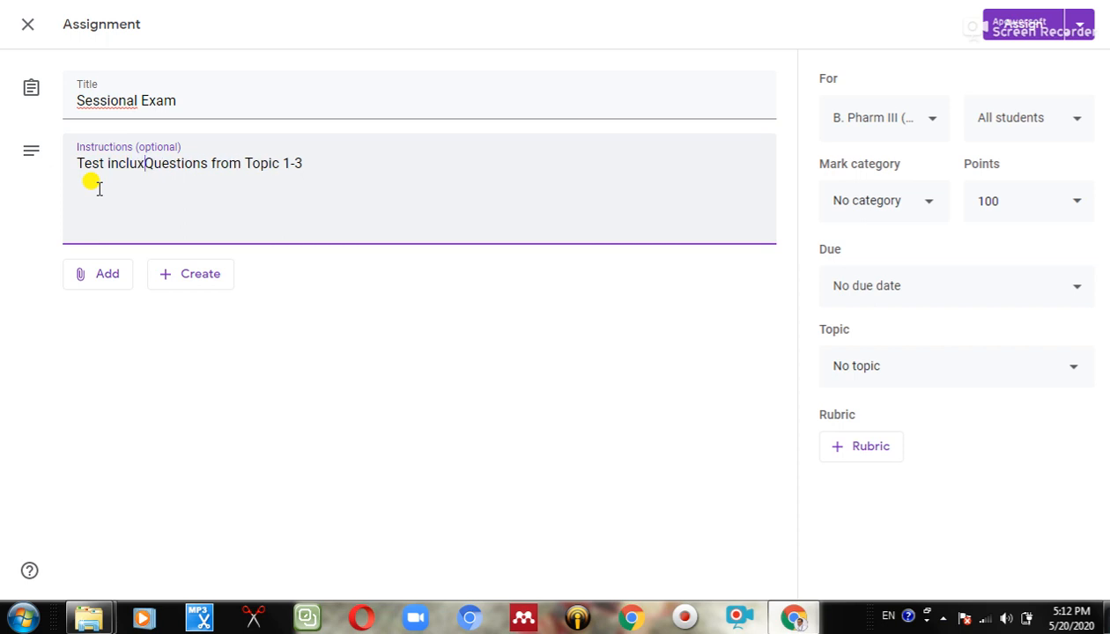
key(BackSpace)
text(de)
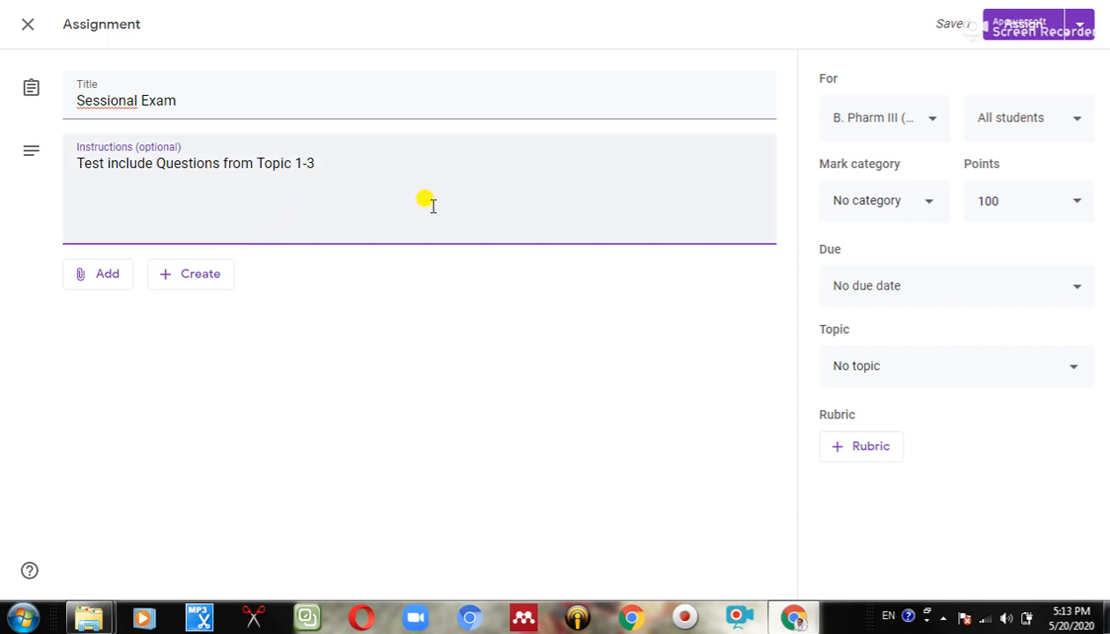
click(107, 278)
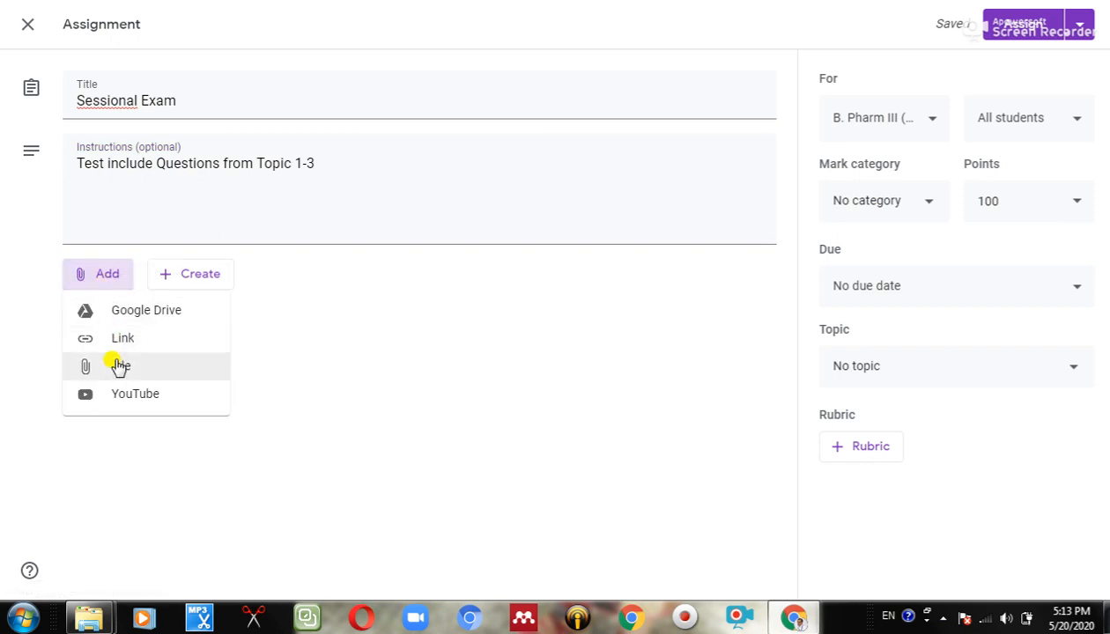
click(119, 366)
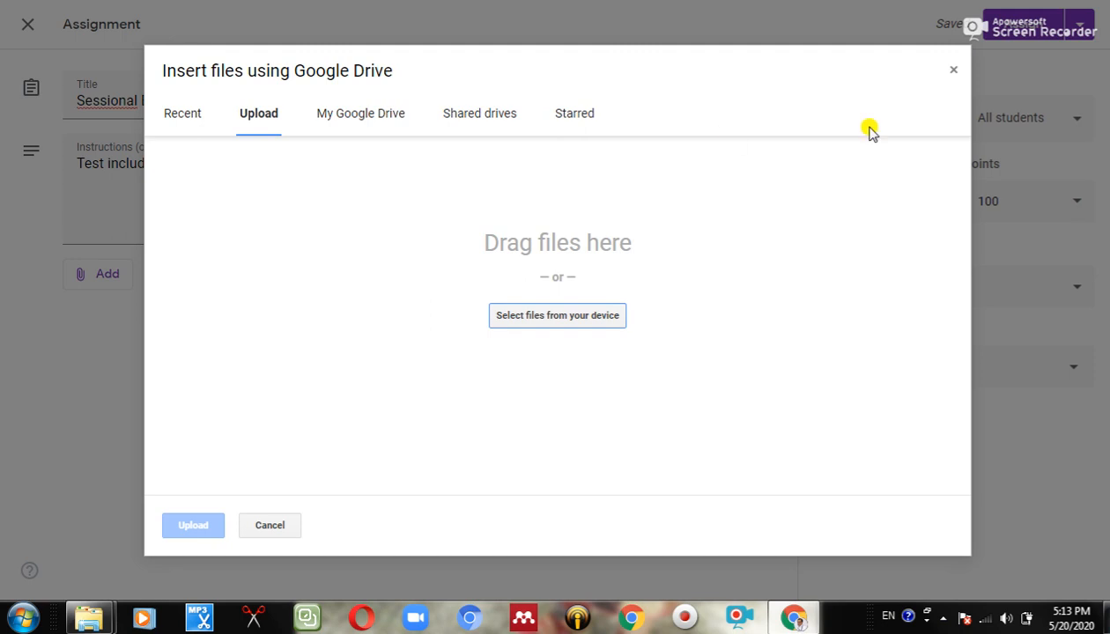
click(954, 71)
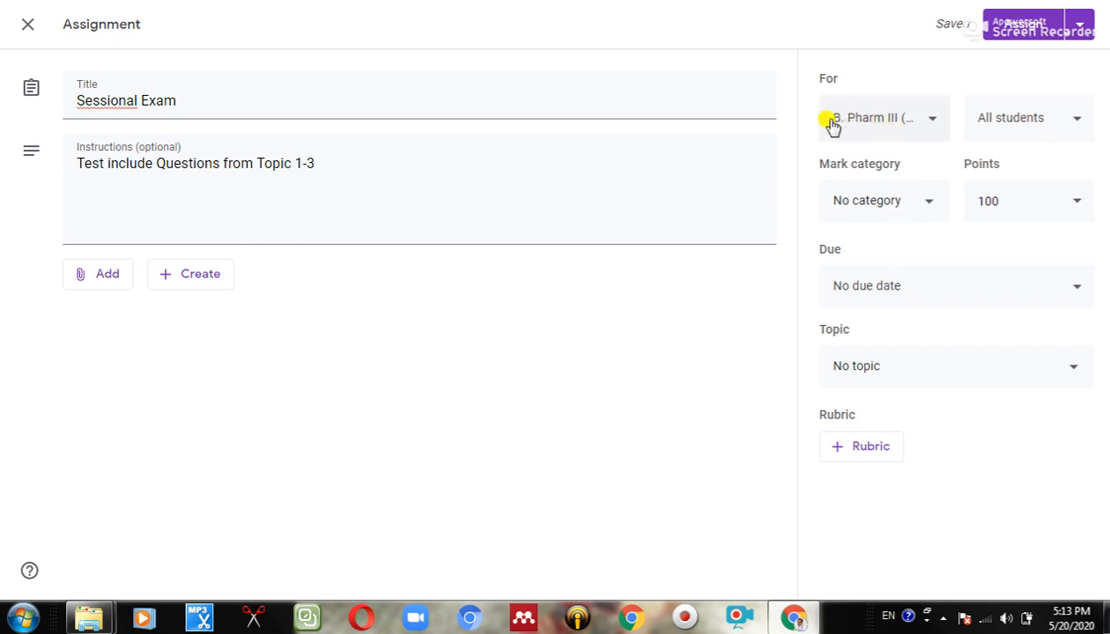
Try assigning the exam to only three individual students, and restore the recipients to all students
click(1018, 131)
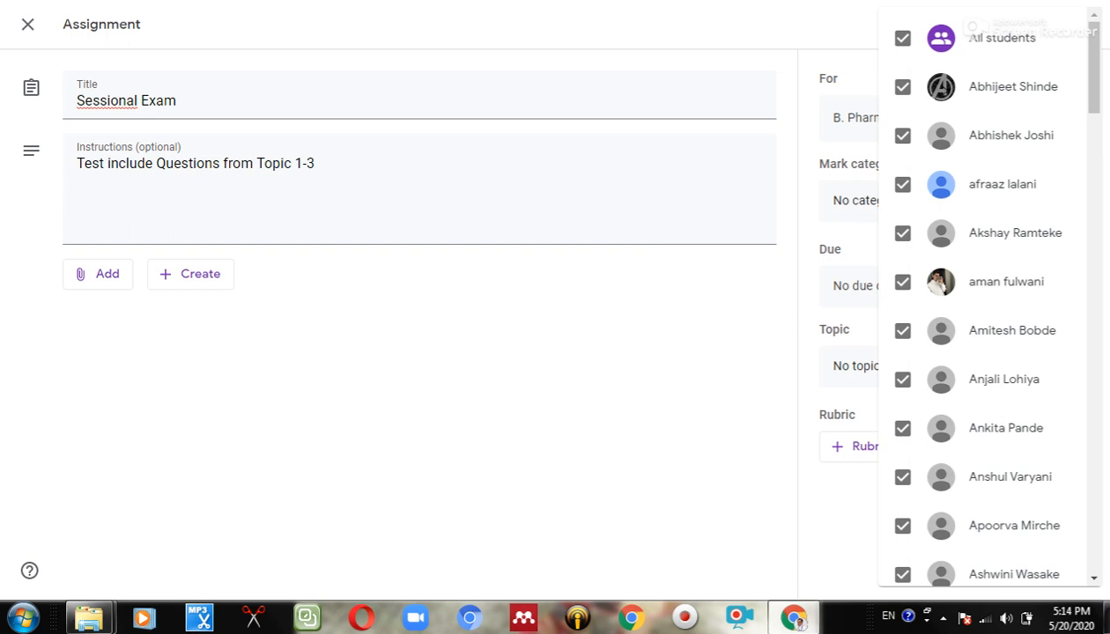
click(903, 88)
click(902, 40)
click(903, 40)
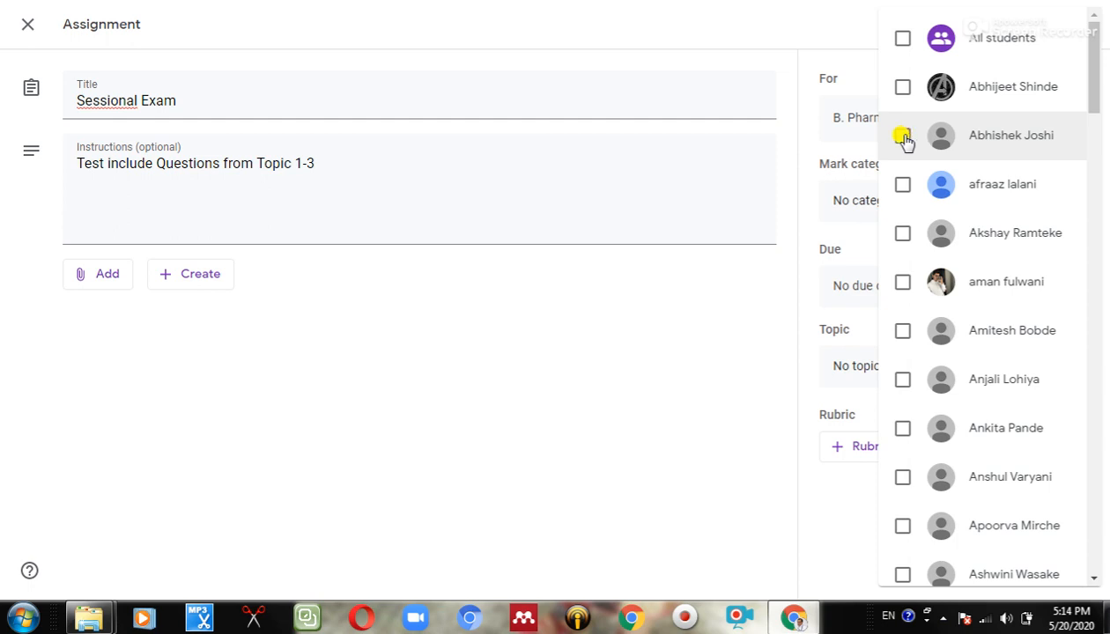
click(903, 138)
click(903, 185)
click(899, 235)
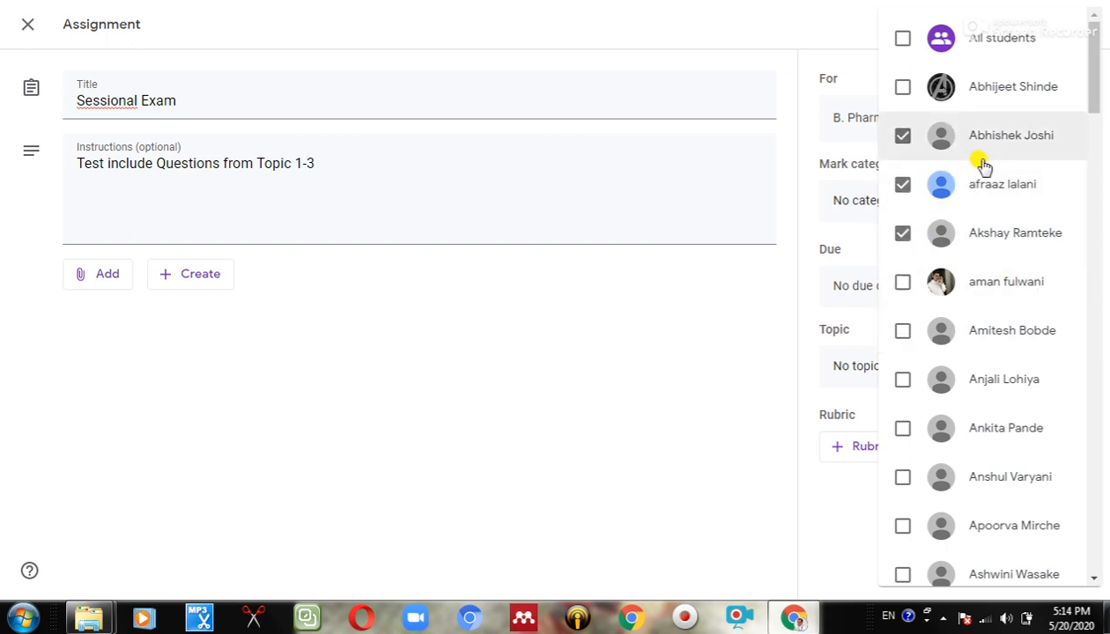
click(900, 44)
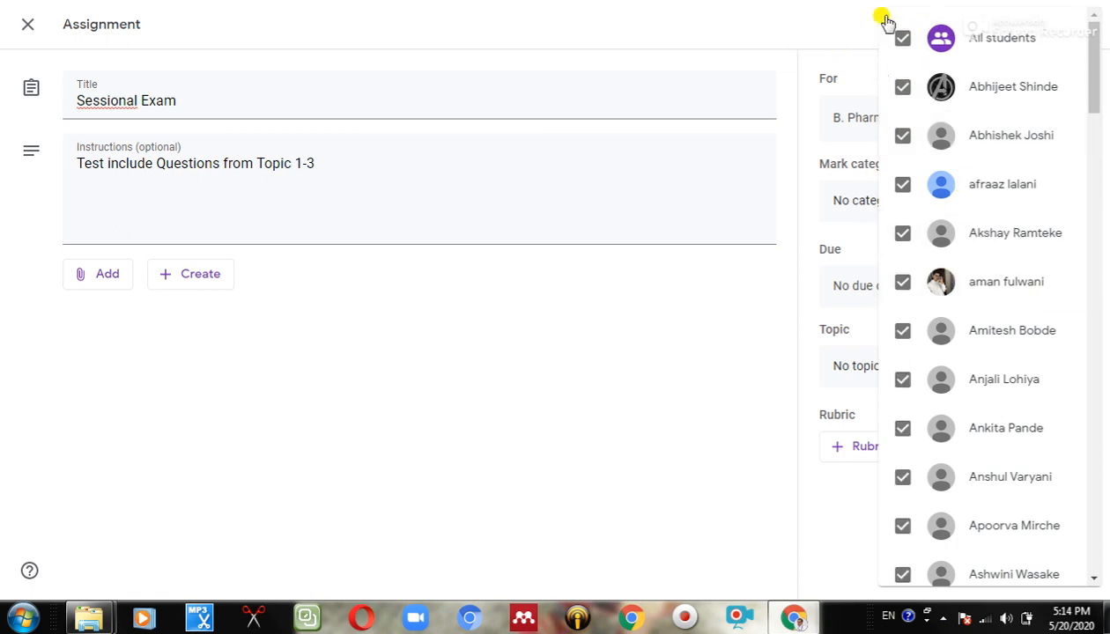
click(835, 13)
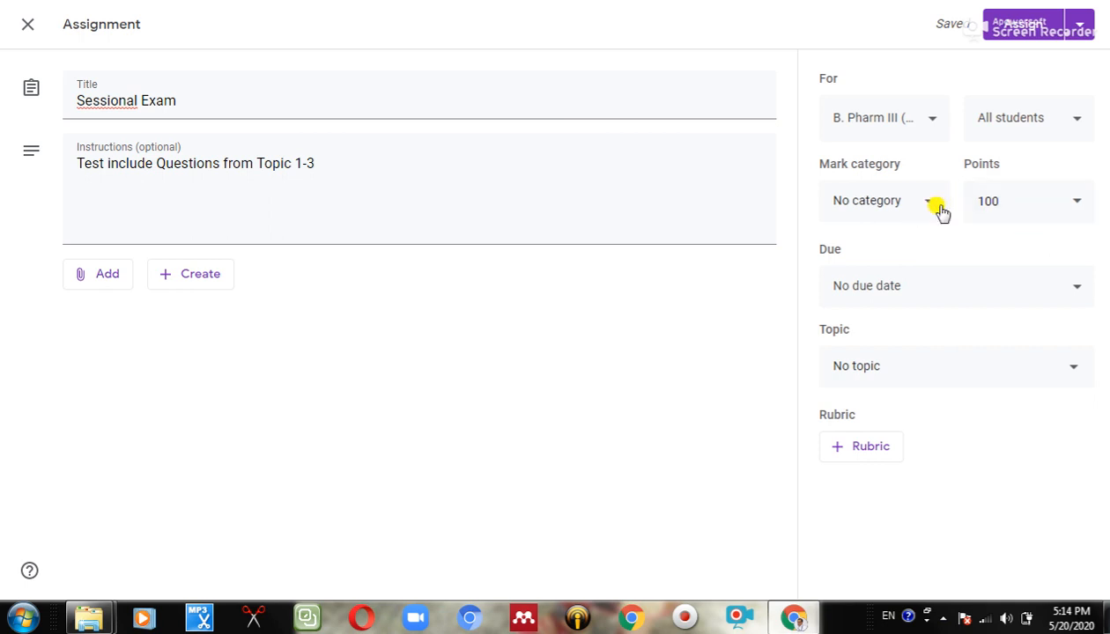
Check the available mark categories without choosing one, and set the assignment's points to 30
click(905, 208)
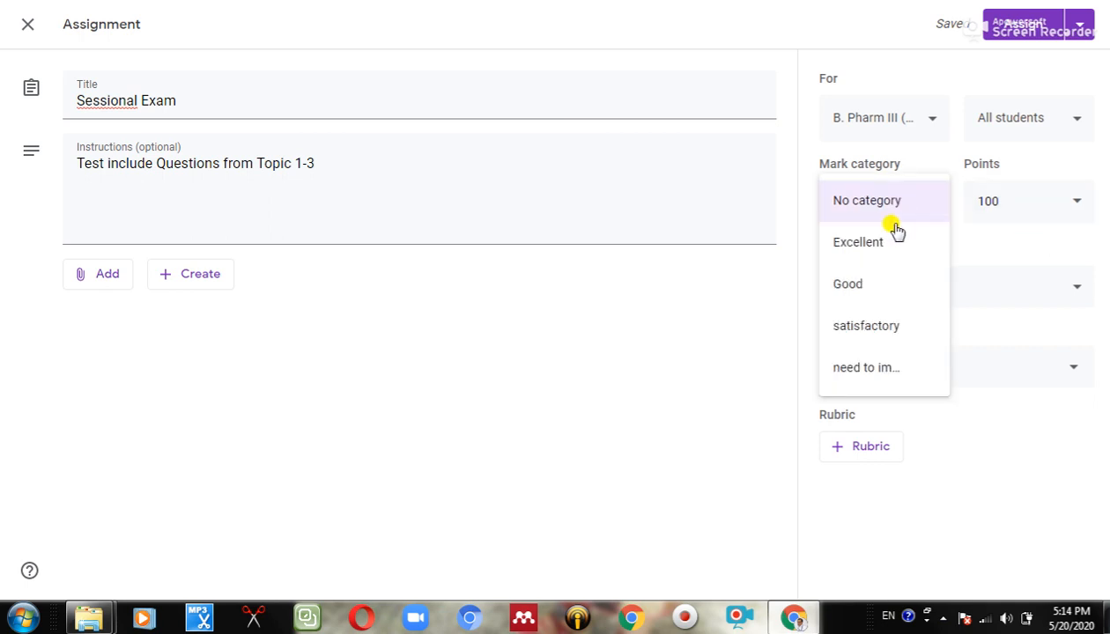
click(710, 317)
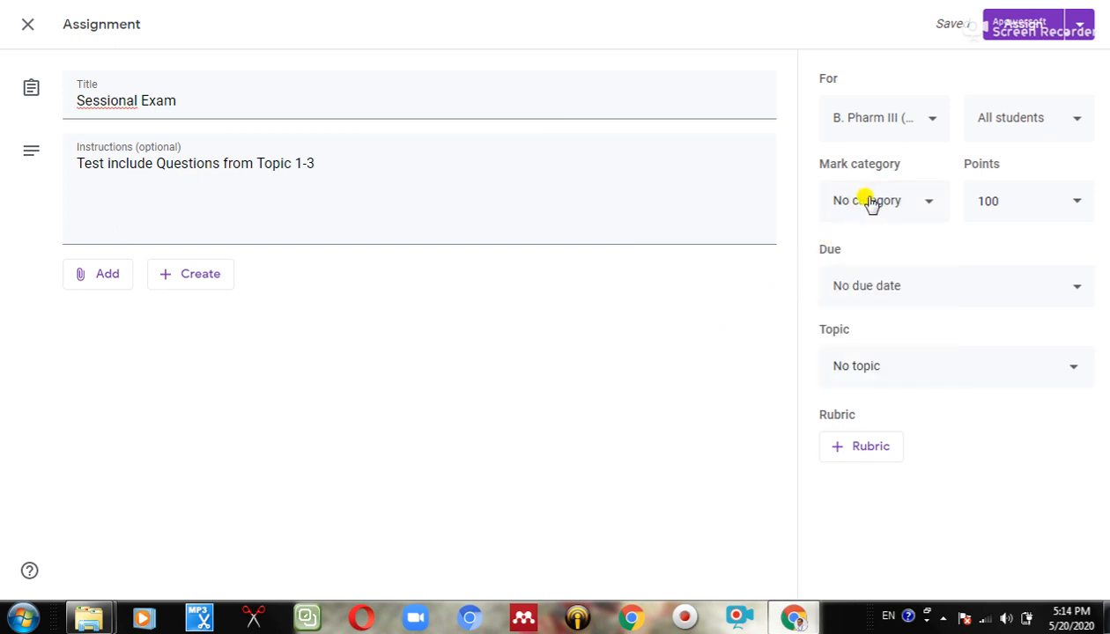
click(979, 197)
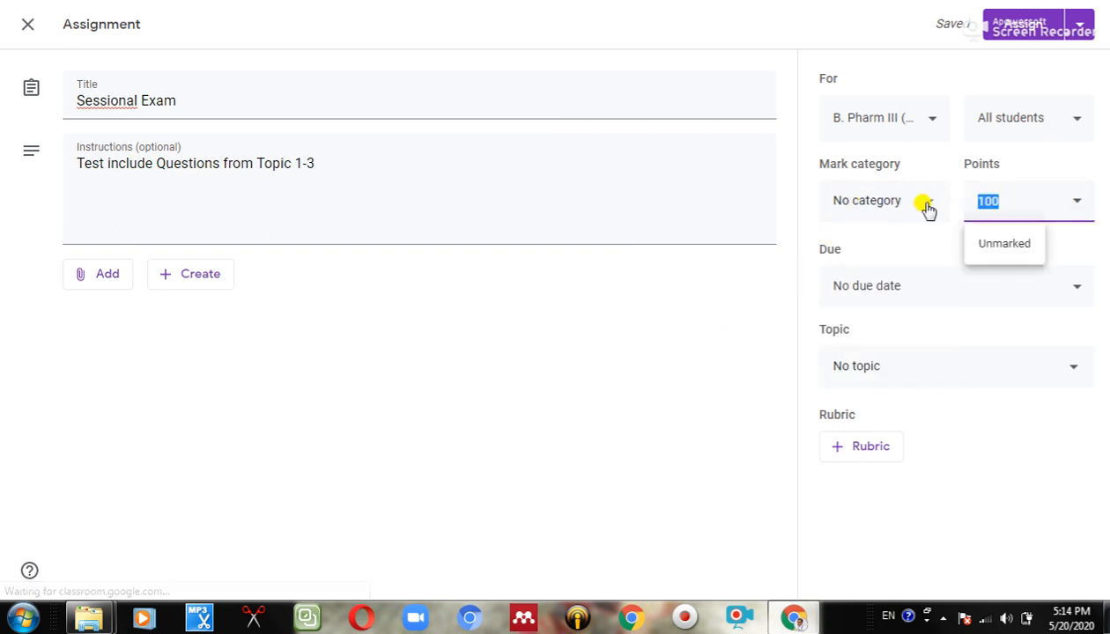
text(30)
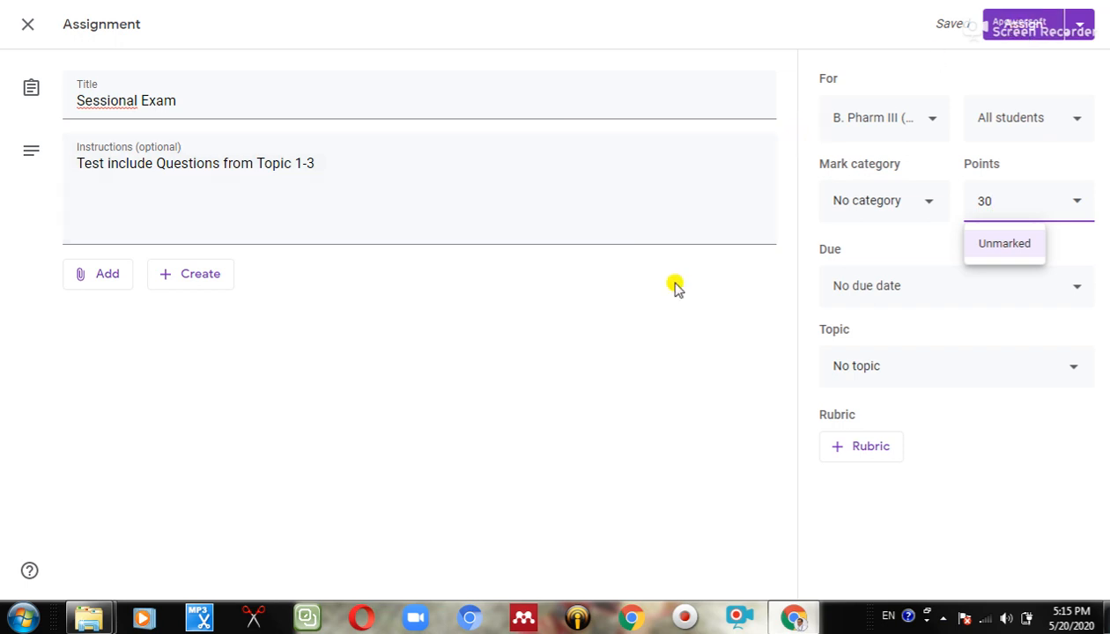
Schedule the assignment to be posted on 28 May 2020 at 11:00
click(1081, 29)
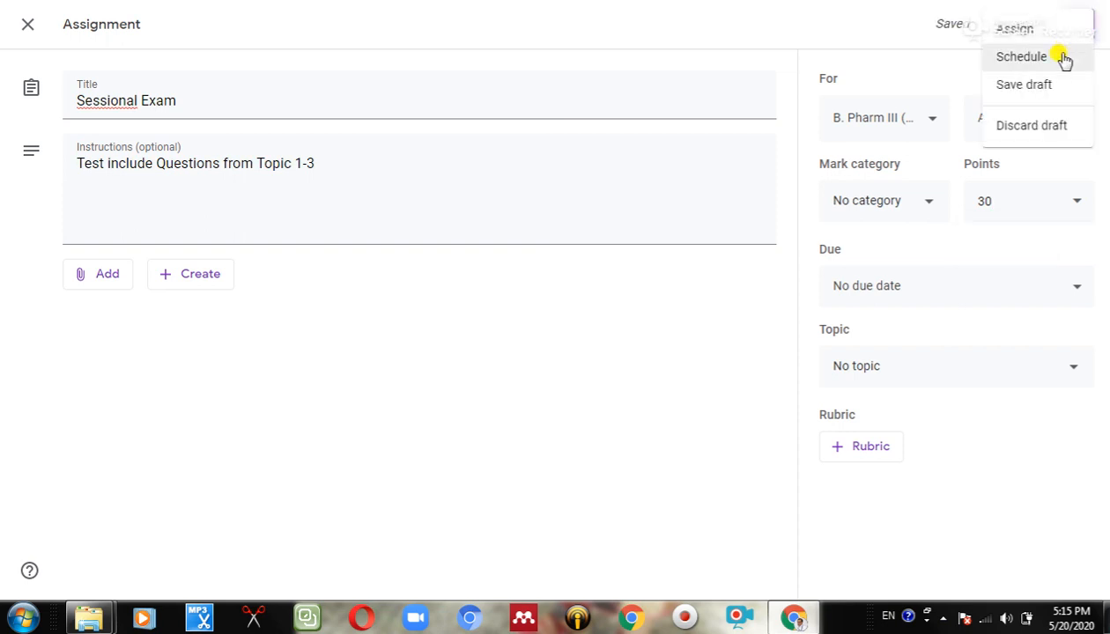
click(1063, 58)
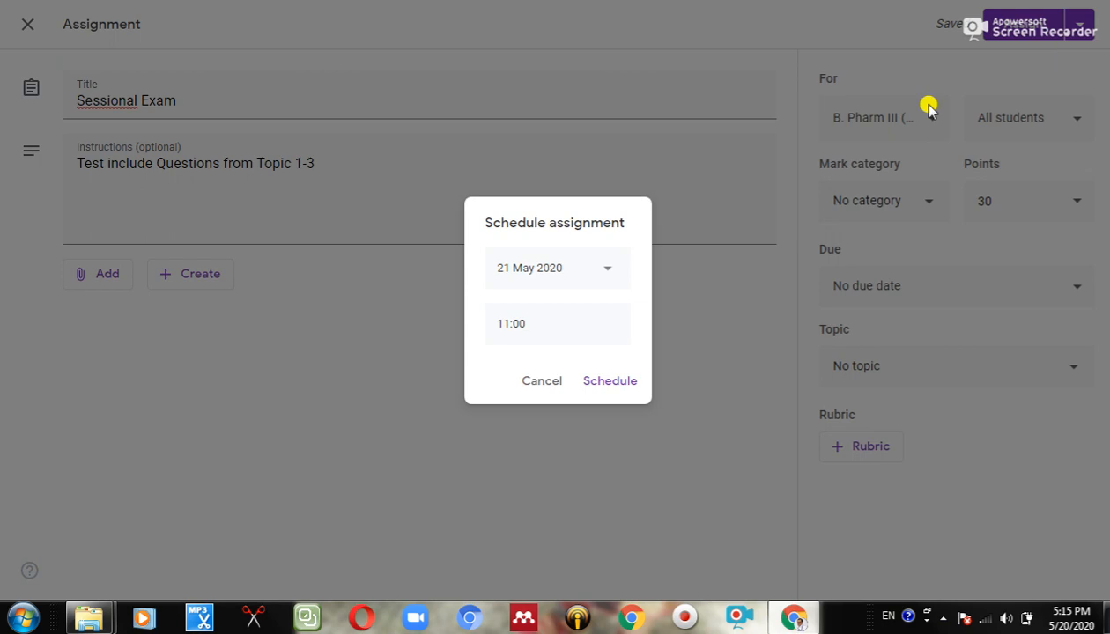
click(537, 275)
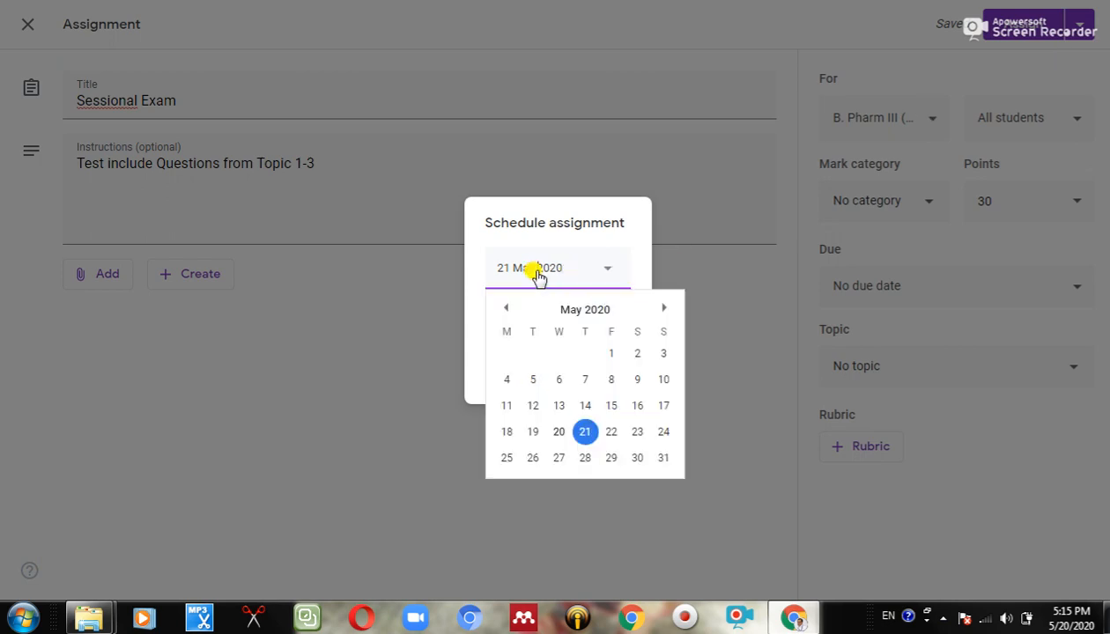
click(584, 459)
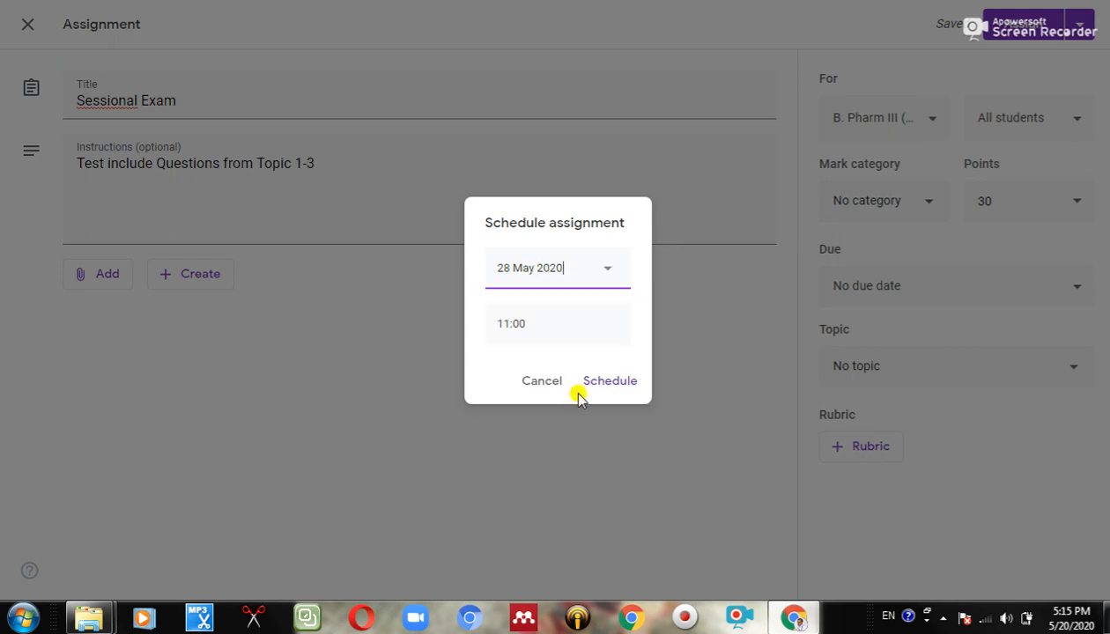
click(603, 386)
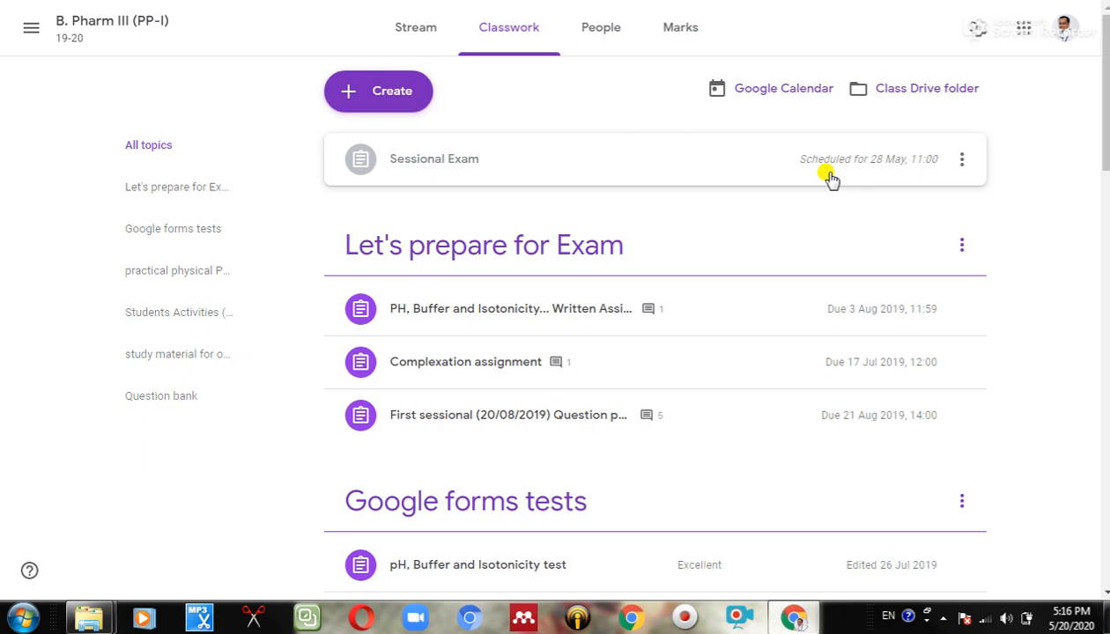
Reopen the scheduled Sessional Exam assignment for editing and set its due date to 28 May 2020
click(961, 162)
click(891, 198)
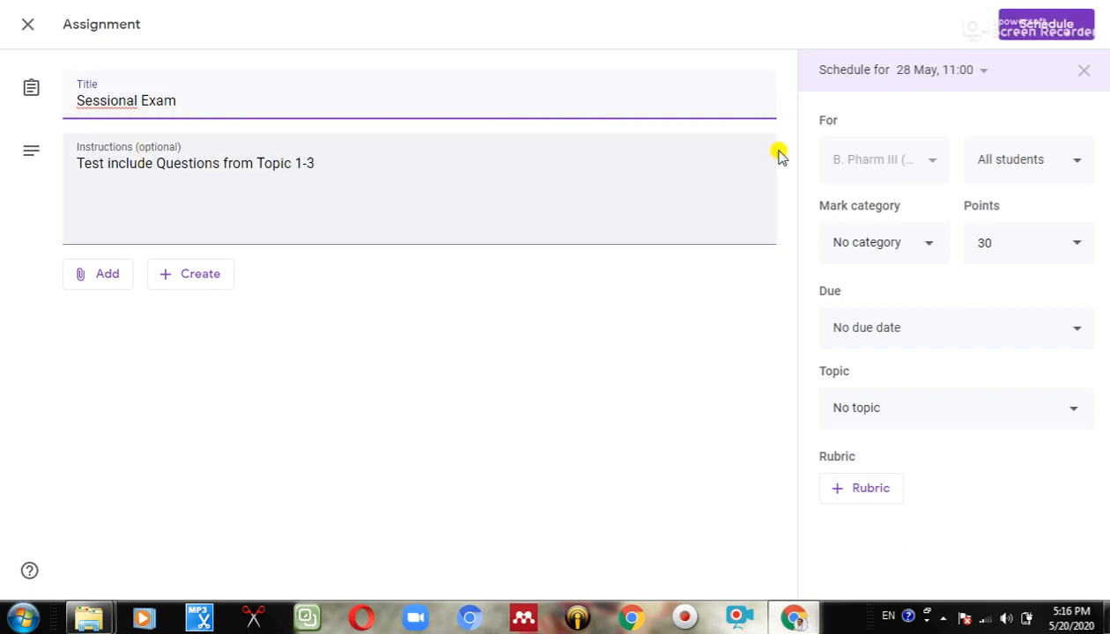
click(892, 336)
click(889, 398)
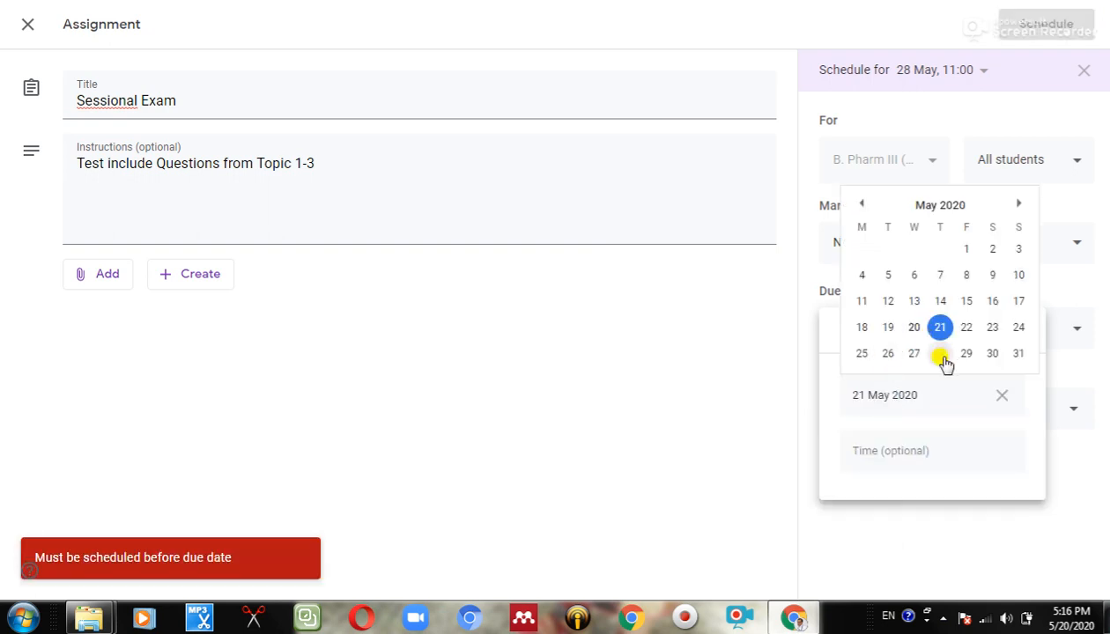
click(939, 353)
Set the assignment's due time to 15:00
click(852, 450)
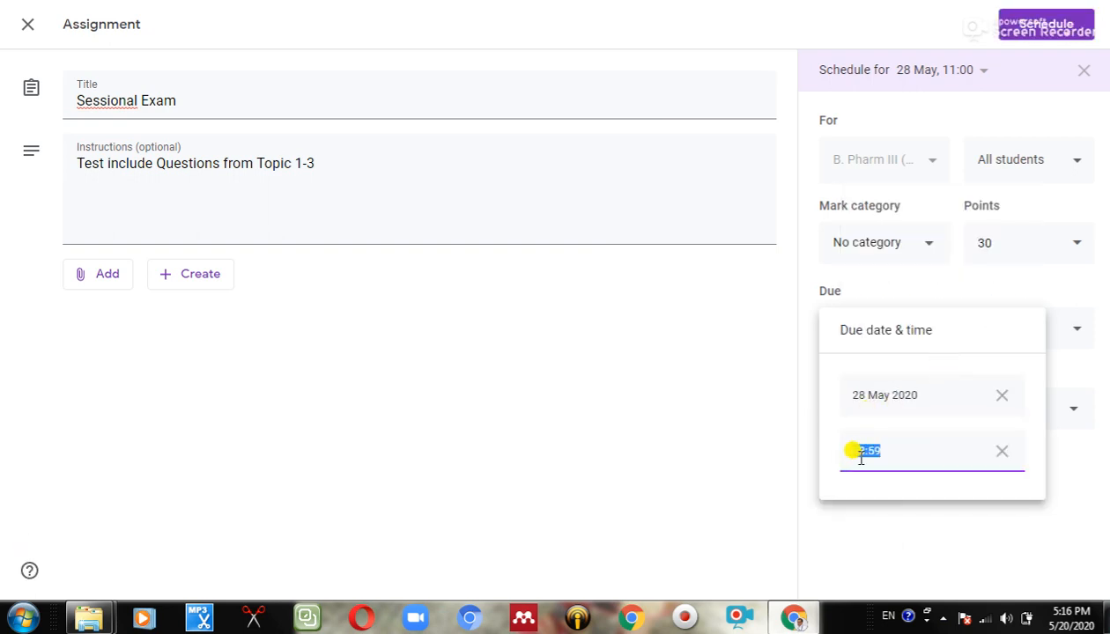
click(853, 455)
key(Delete)
key(Delete)
text(15)
key(Right)
key(Delete)
key(Delete)
text(00)
click(766, 471)
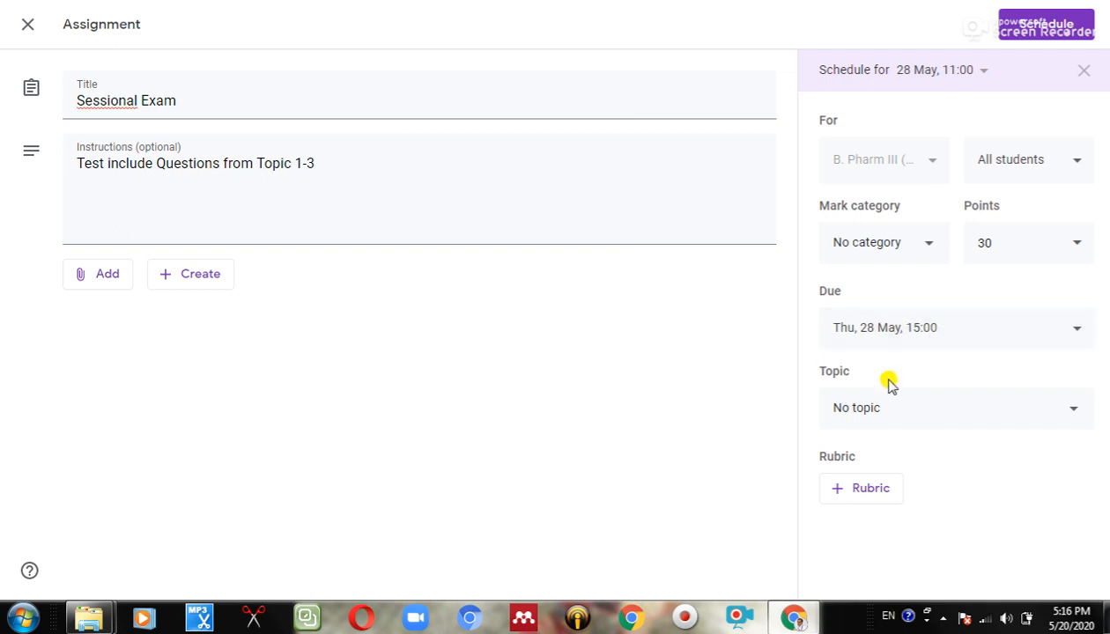
Create a new topic named "As per exam section Direction" for the assignment
click(879, 419)
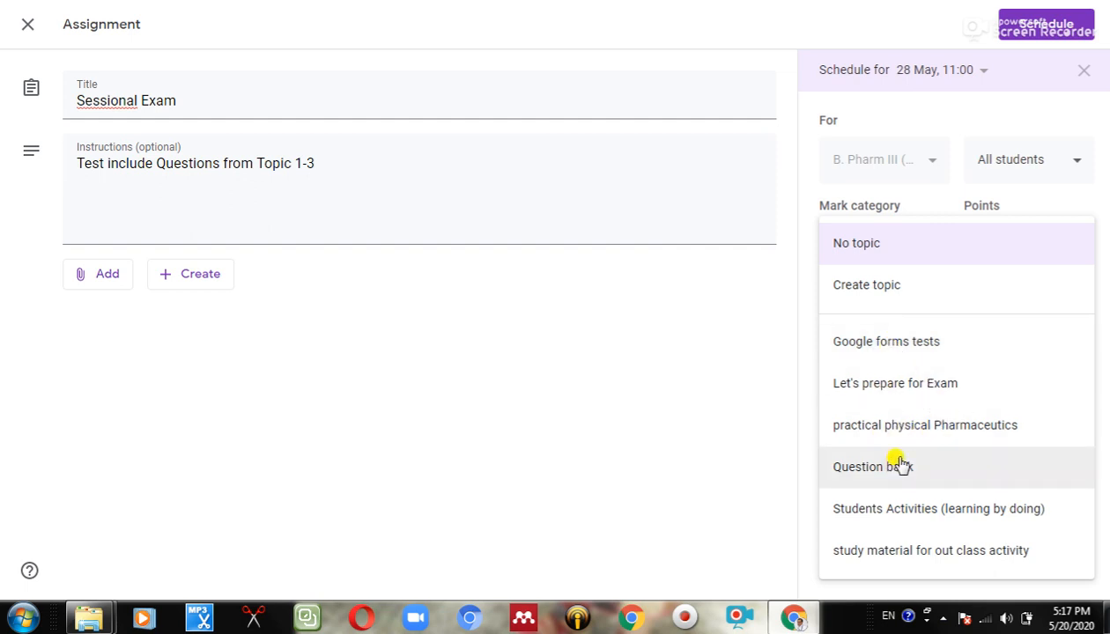
click(863, 281)
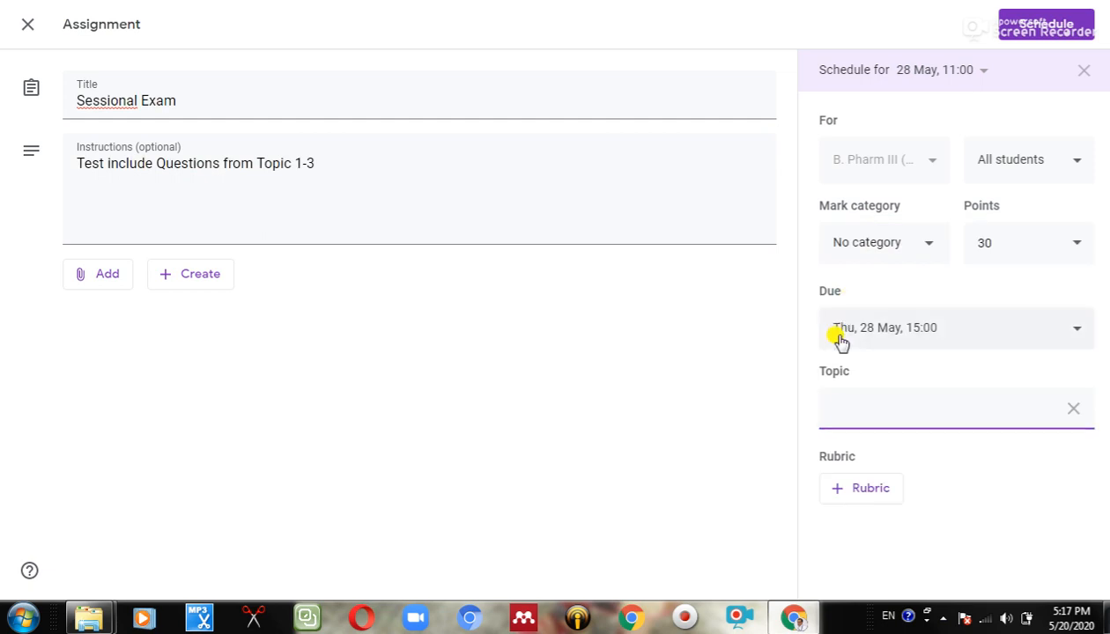
text(As per exam se)
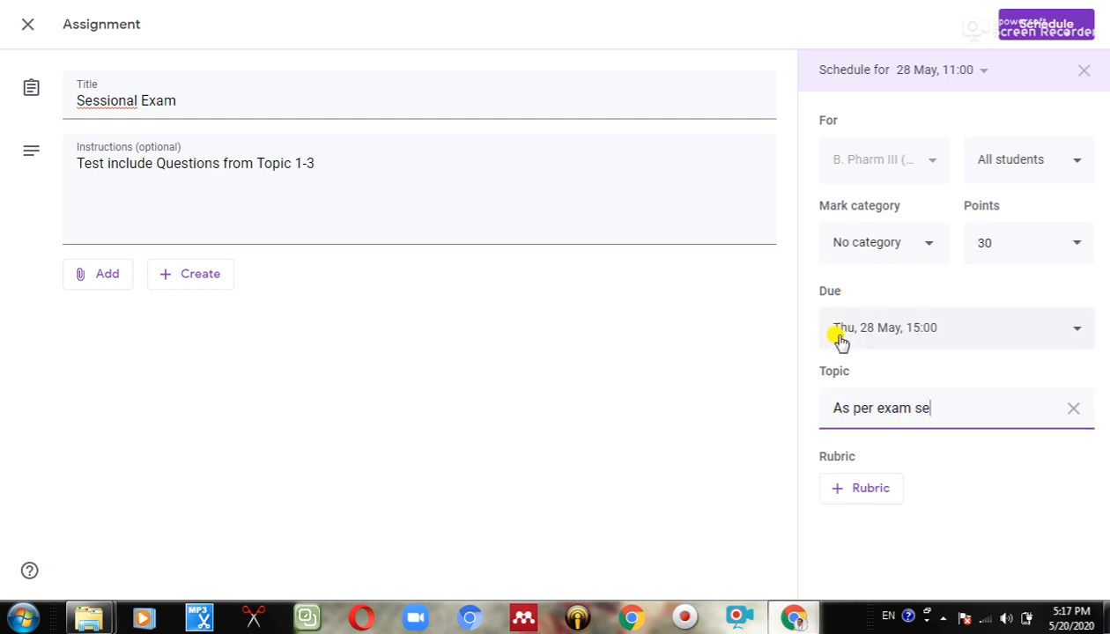
text(ction Direction)
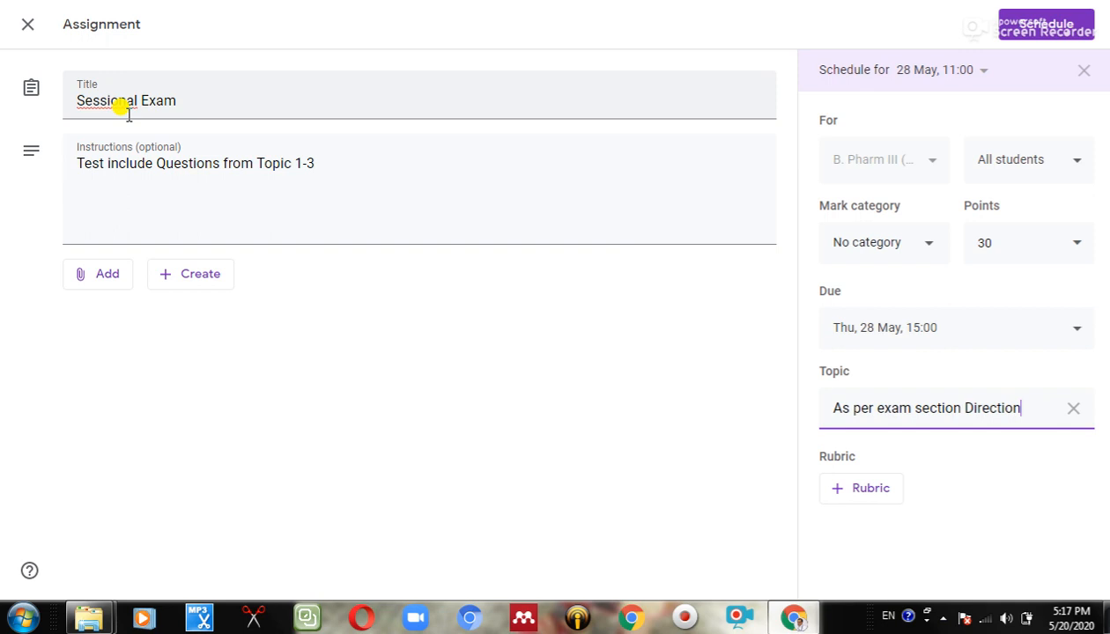
click(944, 482)
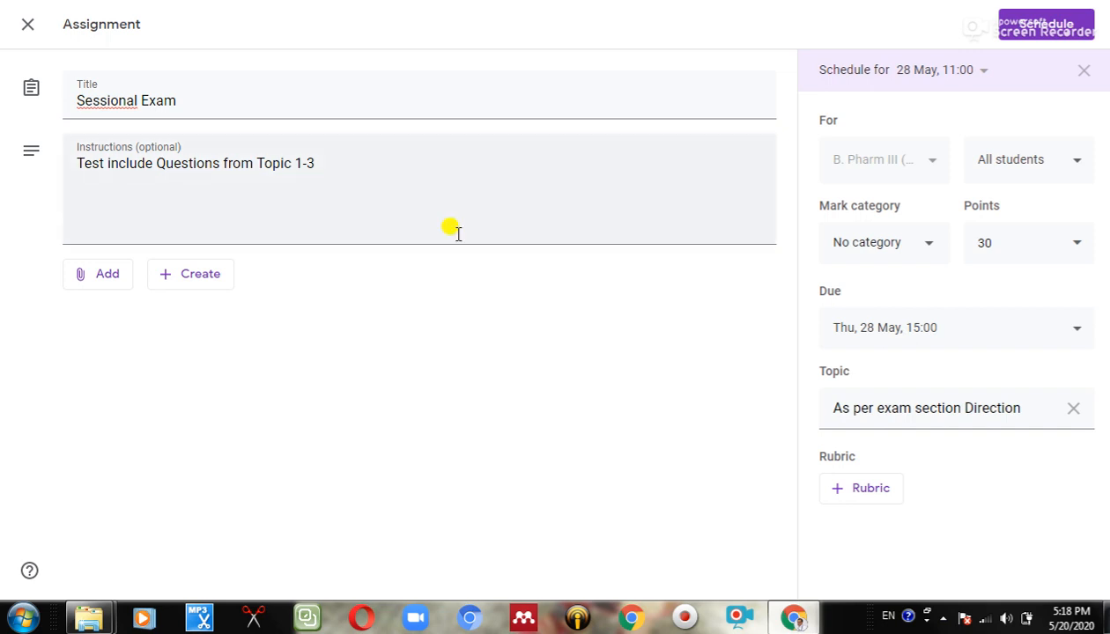
Create a new rubric for the assignment and title its first criterion "Evaluation of Q. No. 1"
click(842, 499)
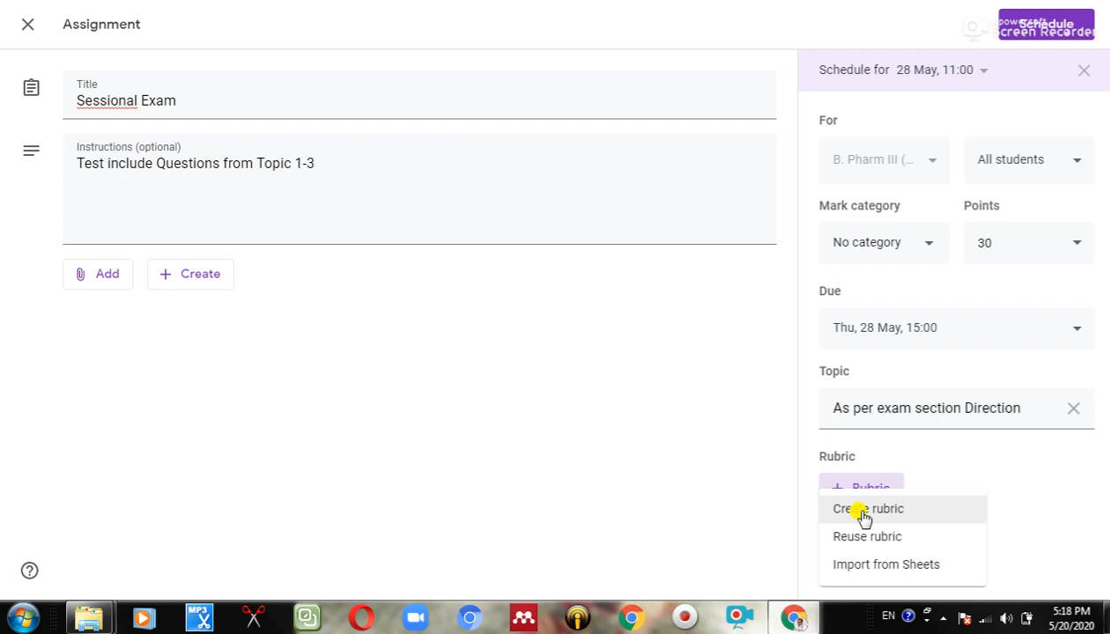
click(863, 511)
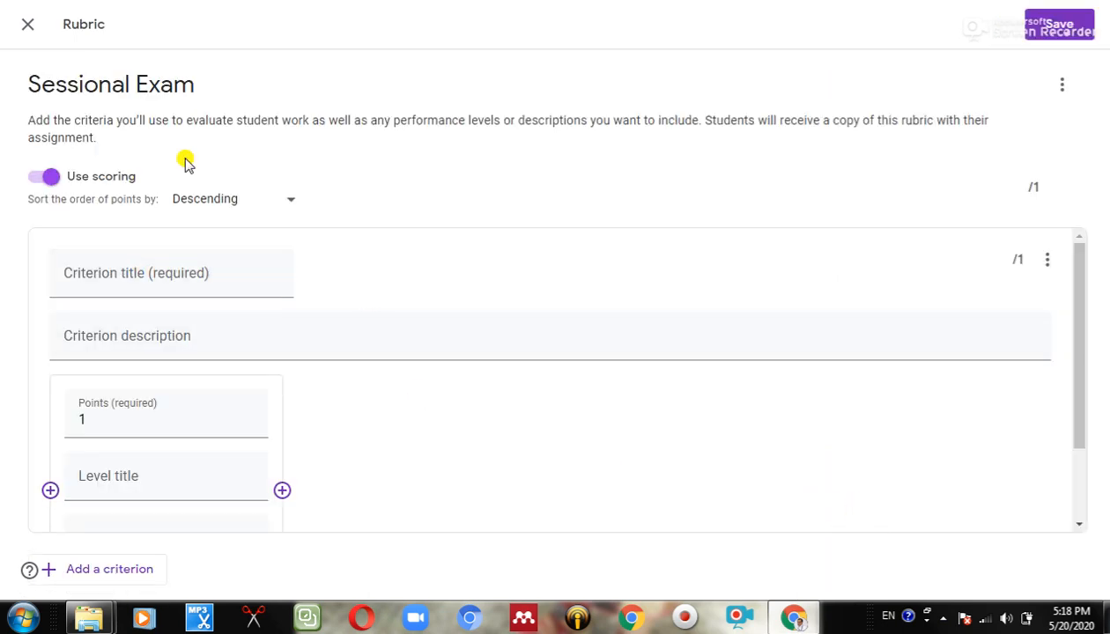
click(255, 282)
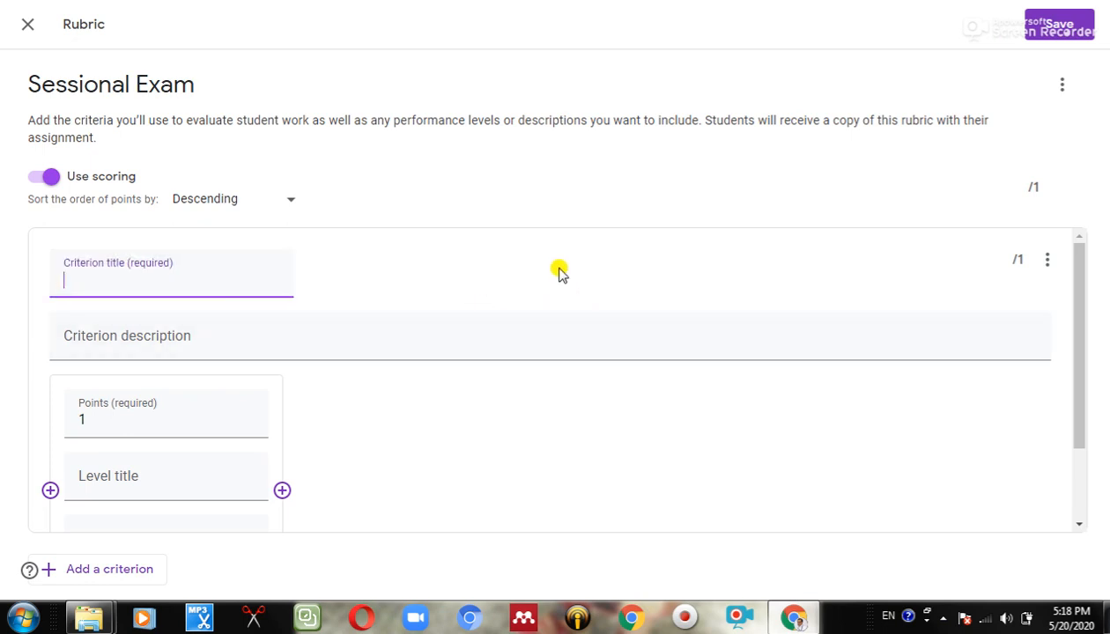
text(EValuation of Q. No)
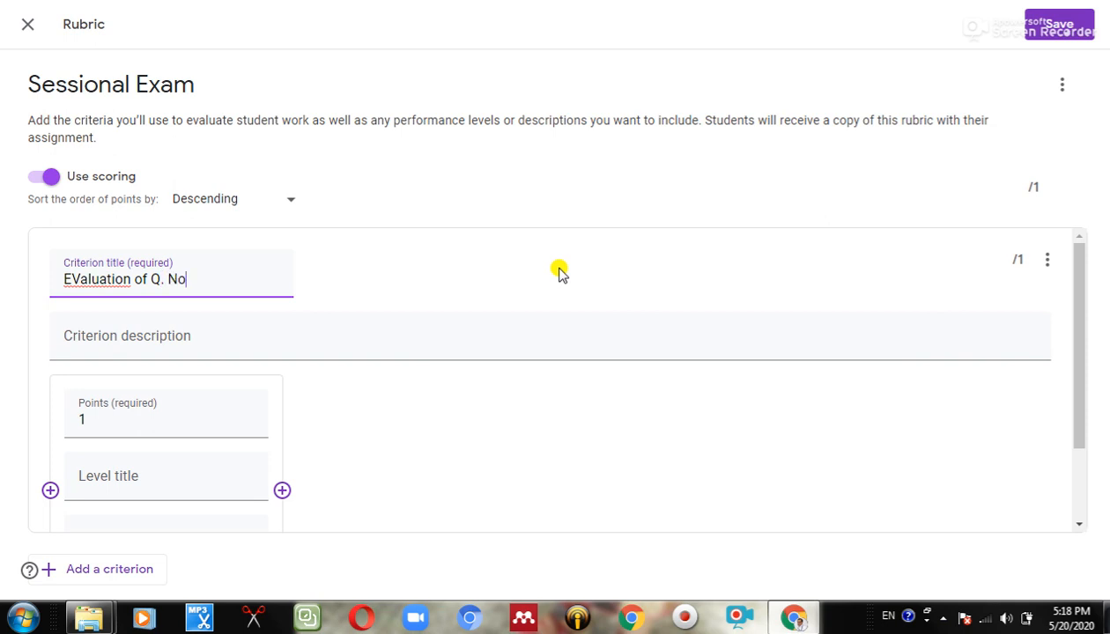
text(. 1)
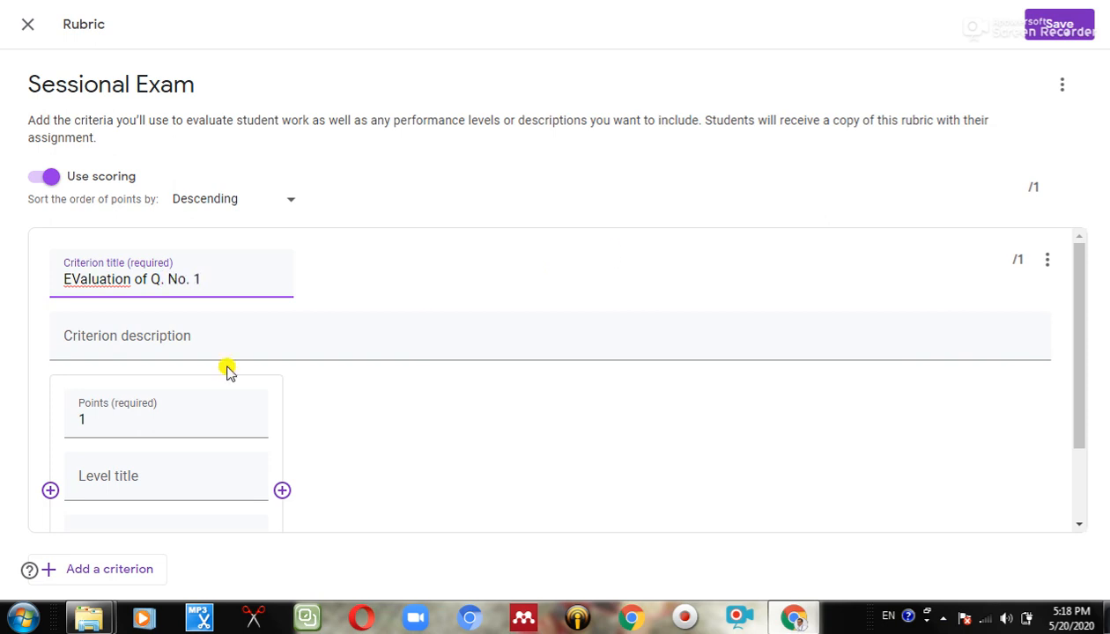
click(69, 278)
key(Delete)
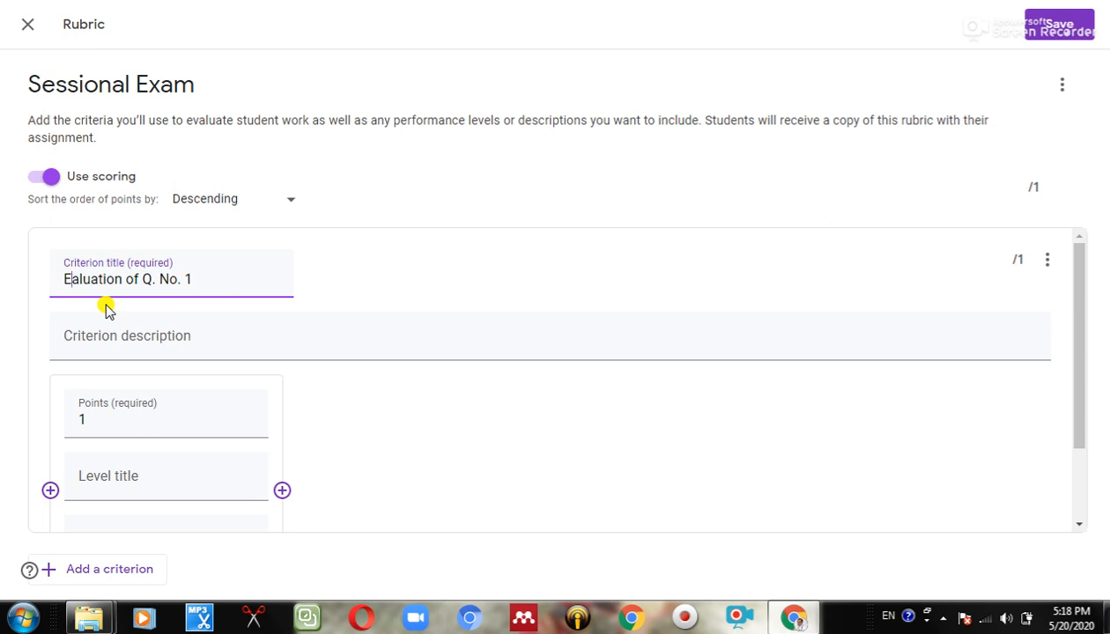
text(v)
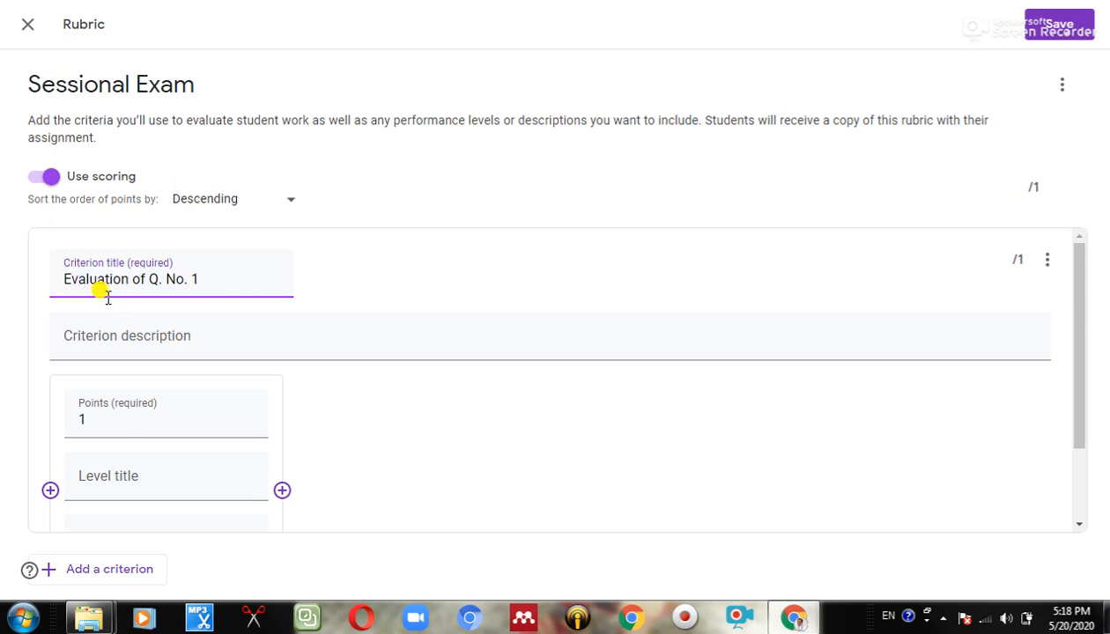
click(342, 294)
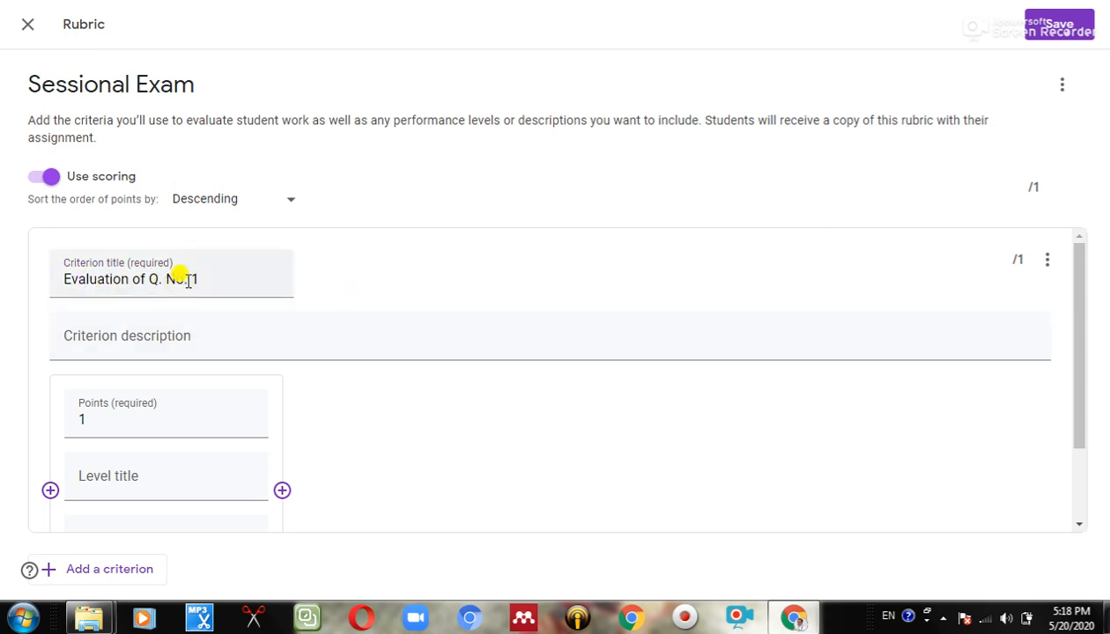
Describe the criterion as "Definition, Examples, Sentence framing, Content from reference book" and set its first level to 10 points
click(190, 336)
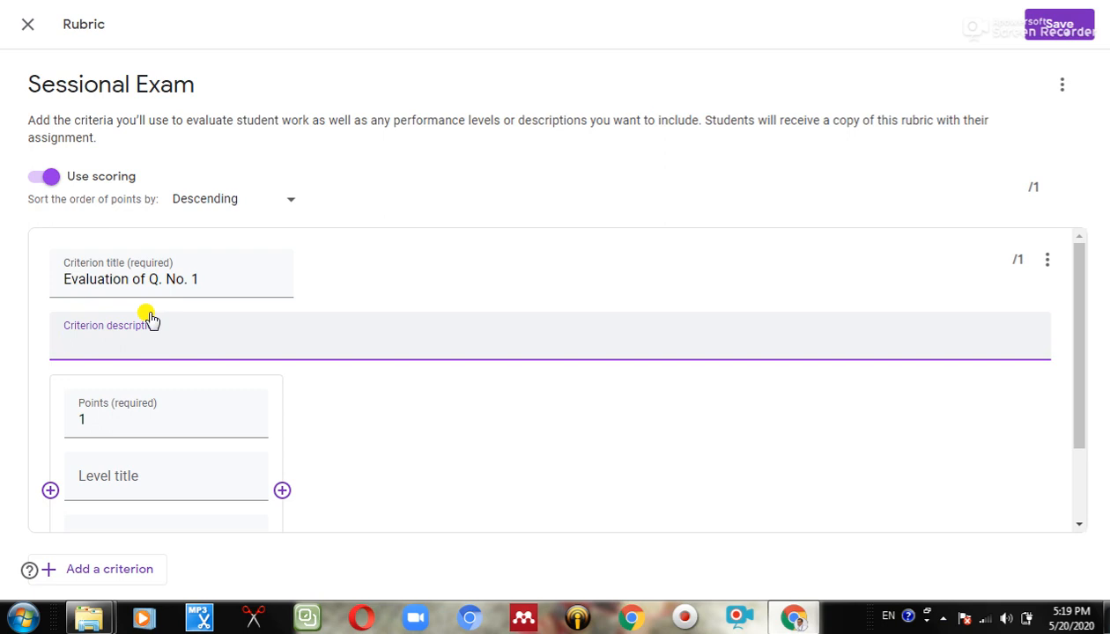
text(Definition , Examples , Sentence framing )
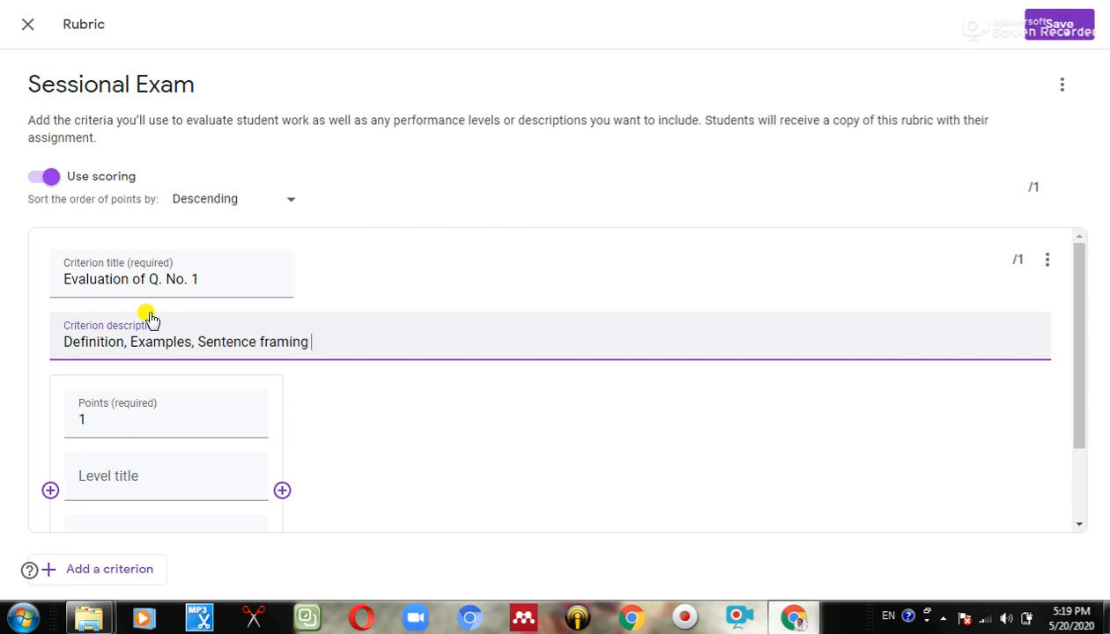
text(,)
text(Content)
key(BackSpace)
key(BackSpace)
text(nt from reference book)
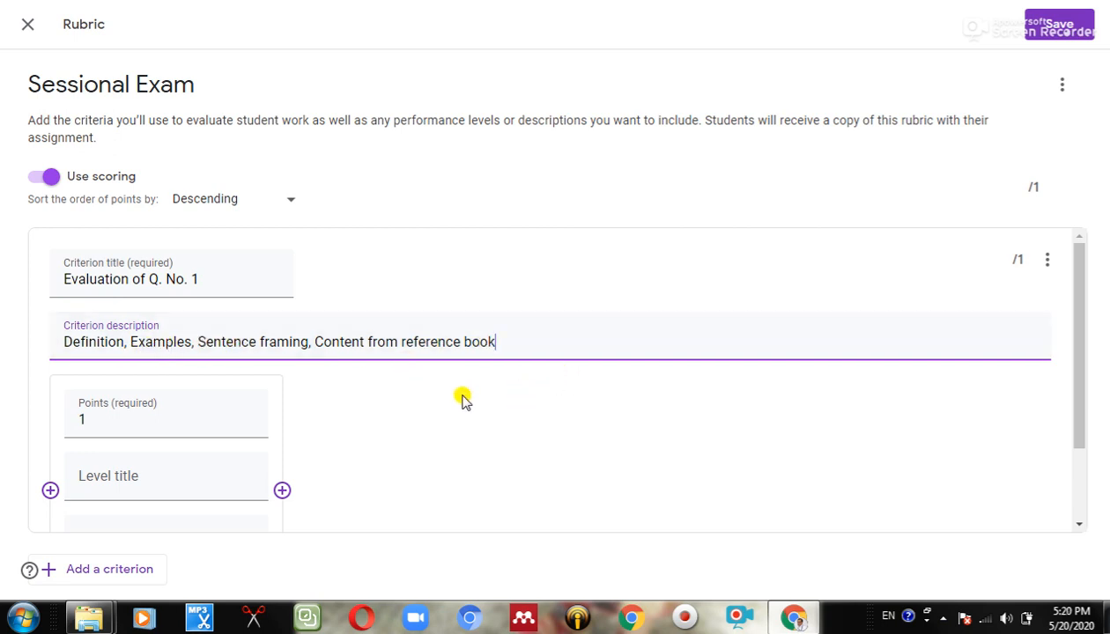
key(Tab)
text(10)
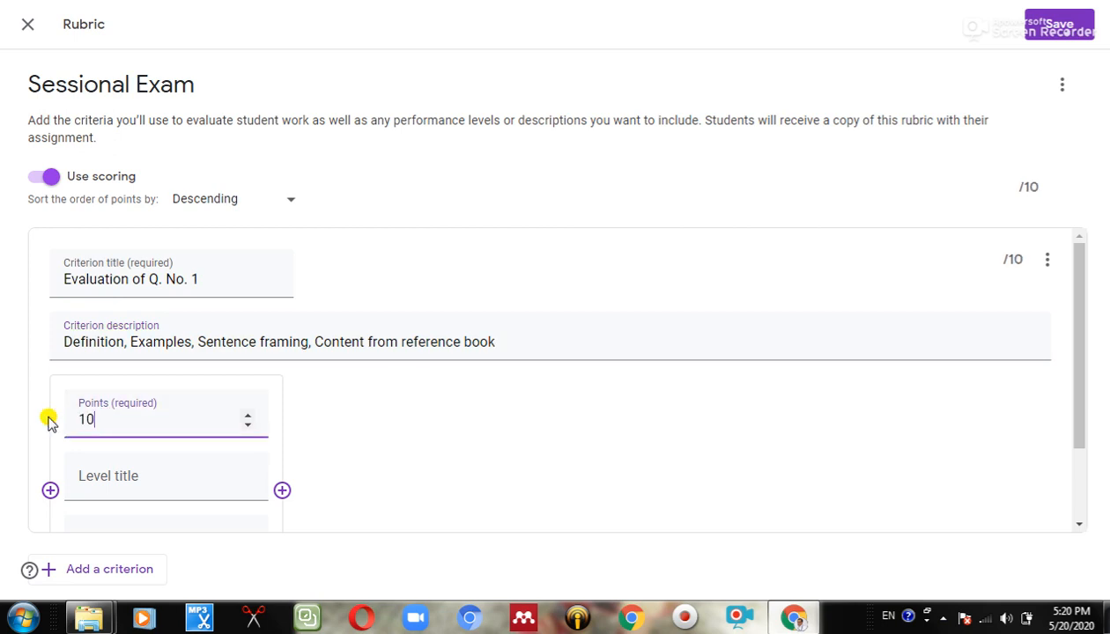
Title the 10-point level "Excellent" and describe it as "Keep it up"
scroll(475, 434, down, 1)
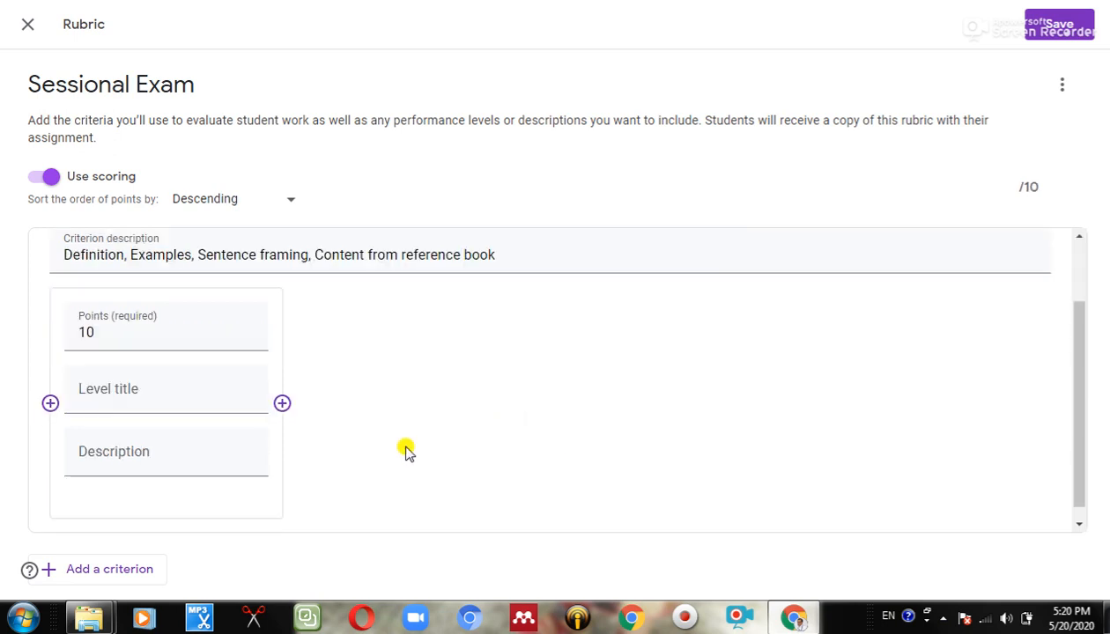
click(174, 398)
text(Excellent)
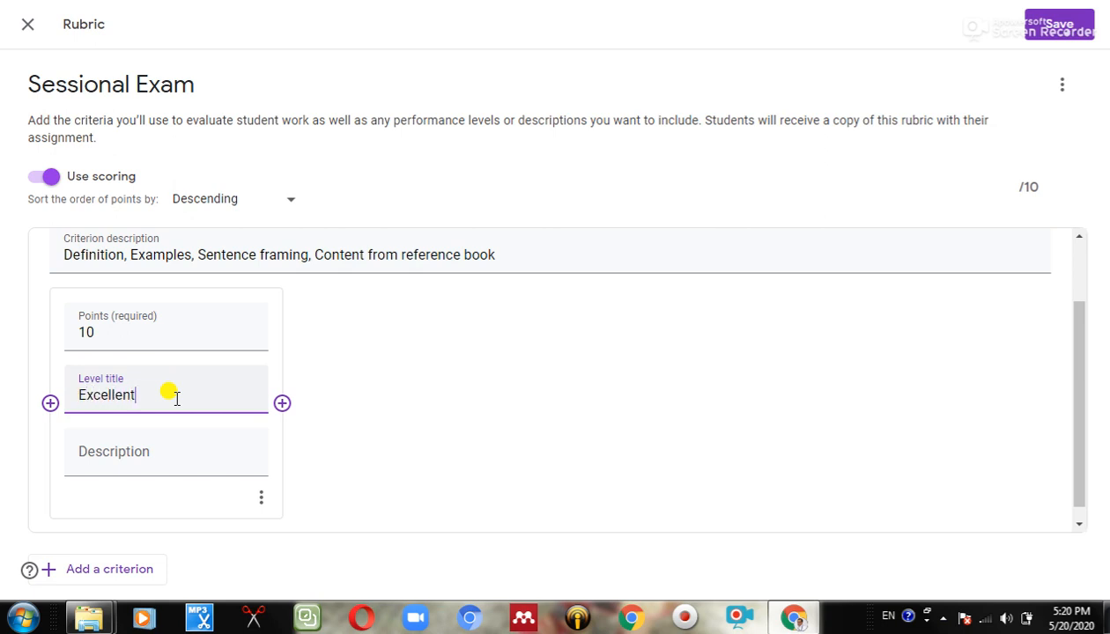
click(138, 462)
text(Keep it)
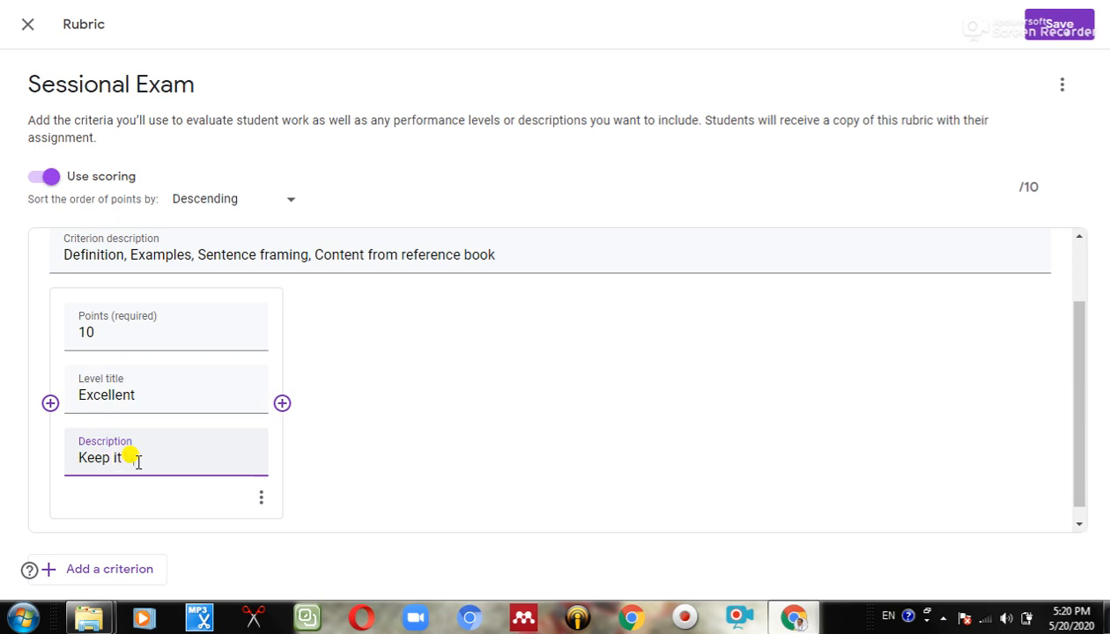
text( up)
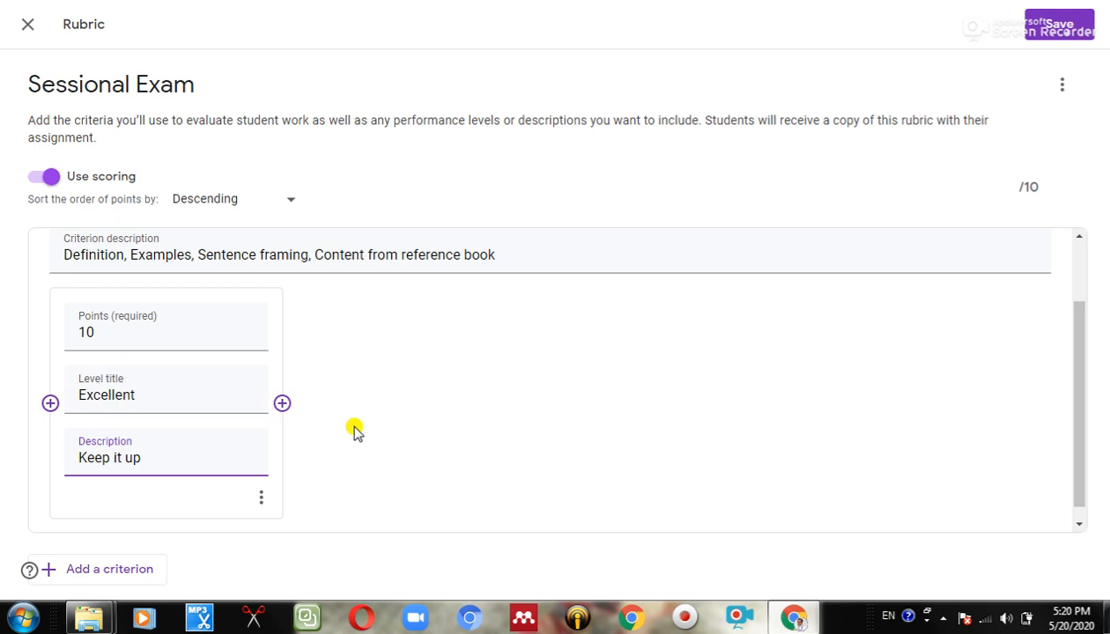
Add an 8-point level titled "Good" with the description "Try to achieve 10 Marks level"
click(282, 403)
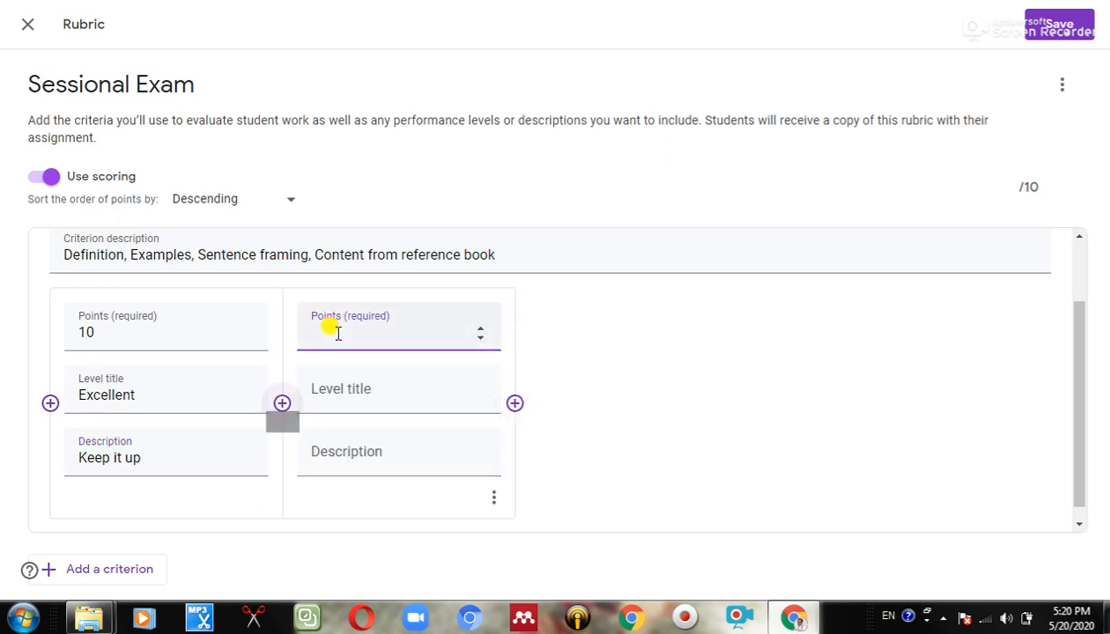
text(8)
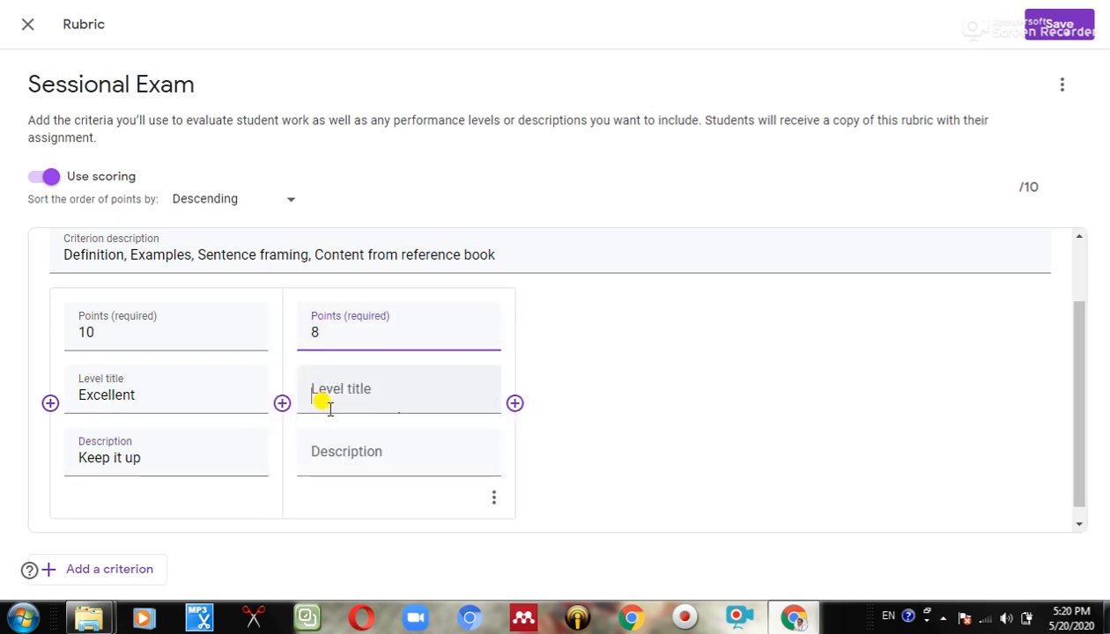
click(329, 403)
text(Good)
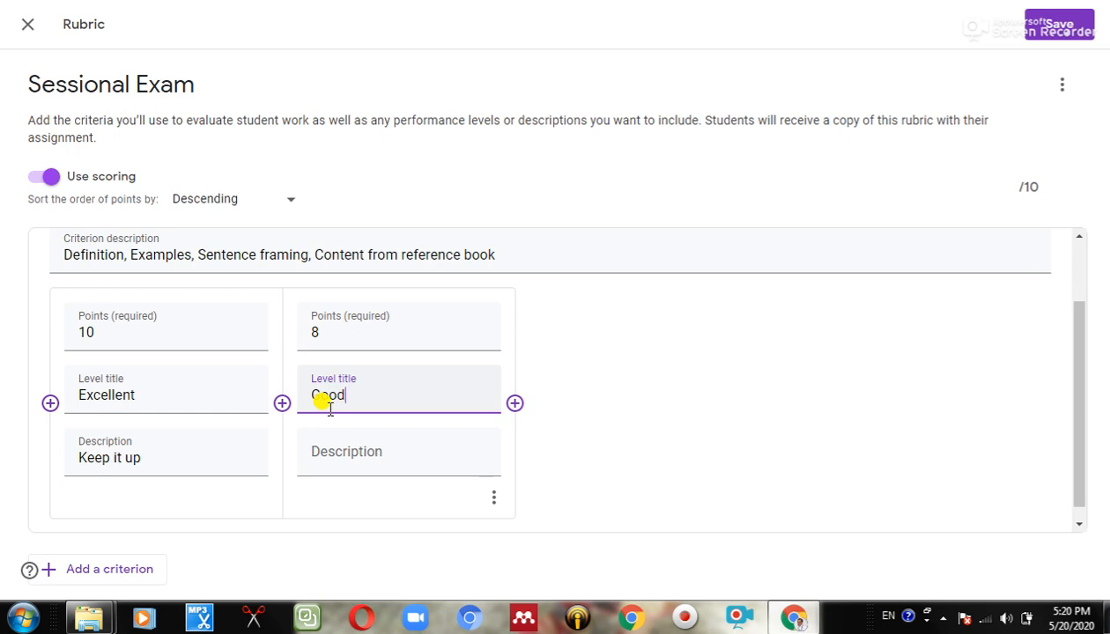
click(348, 465)
text(Try to achieve !0)
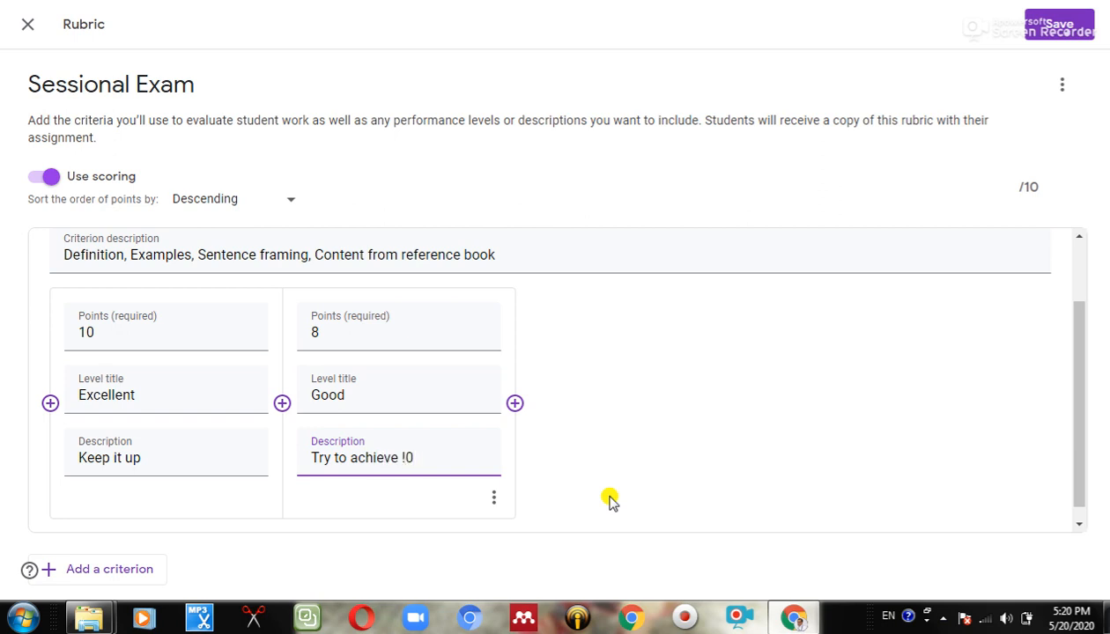
key(BackSpace)
key(BackSpace)
text(10 Ma)
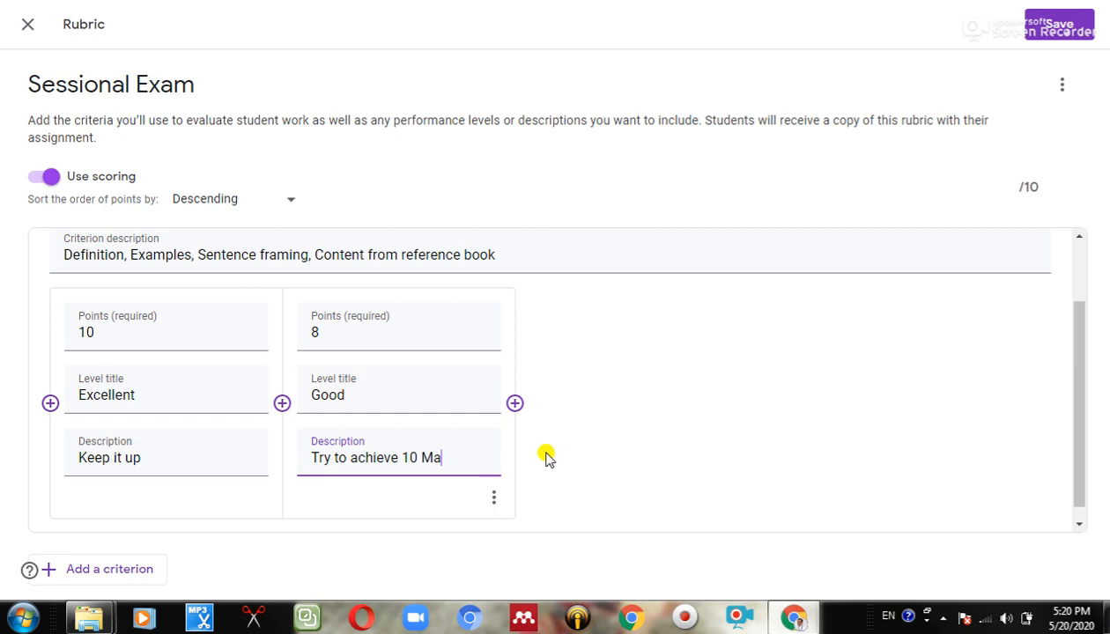
text(rks level)
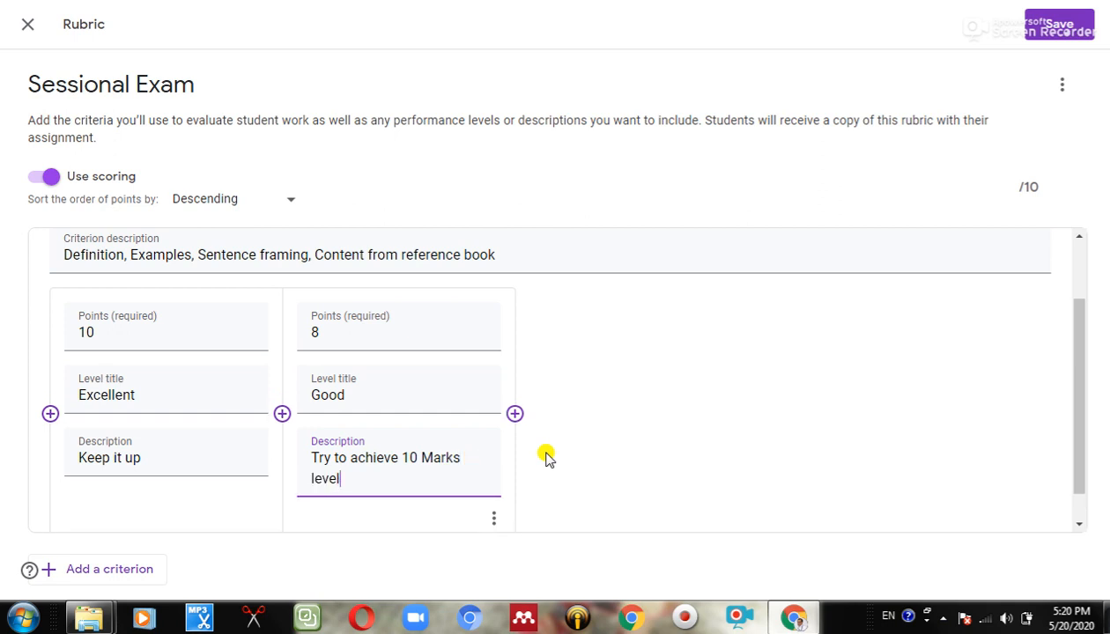
Add a 6-point level titled "Satisfactory" with the description "Need to improve"
click(514, 413)
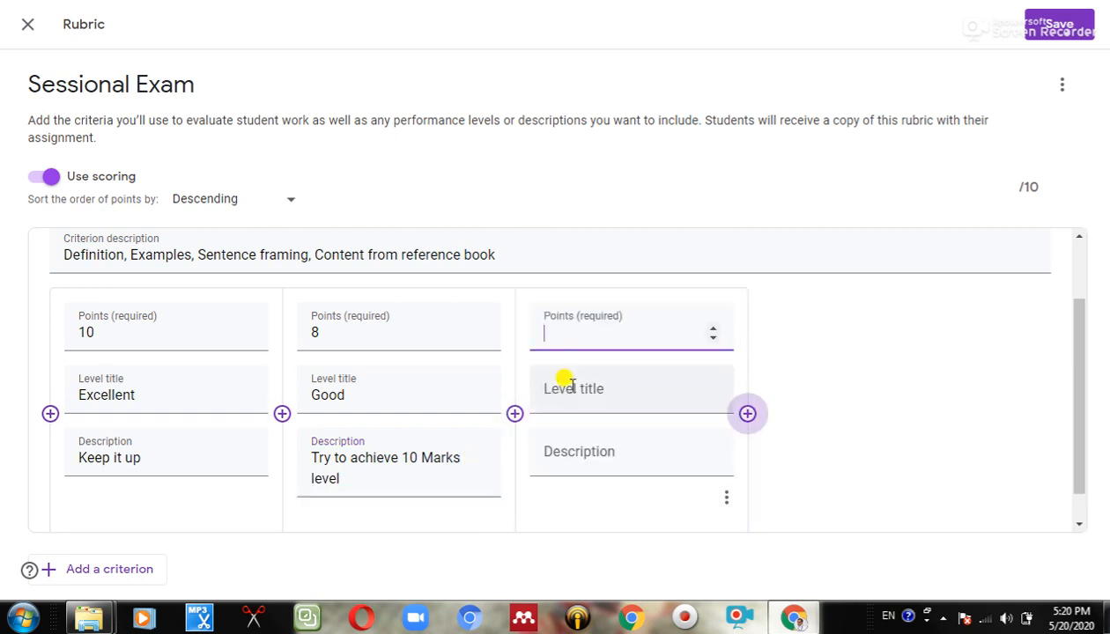
text(6)
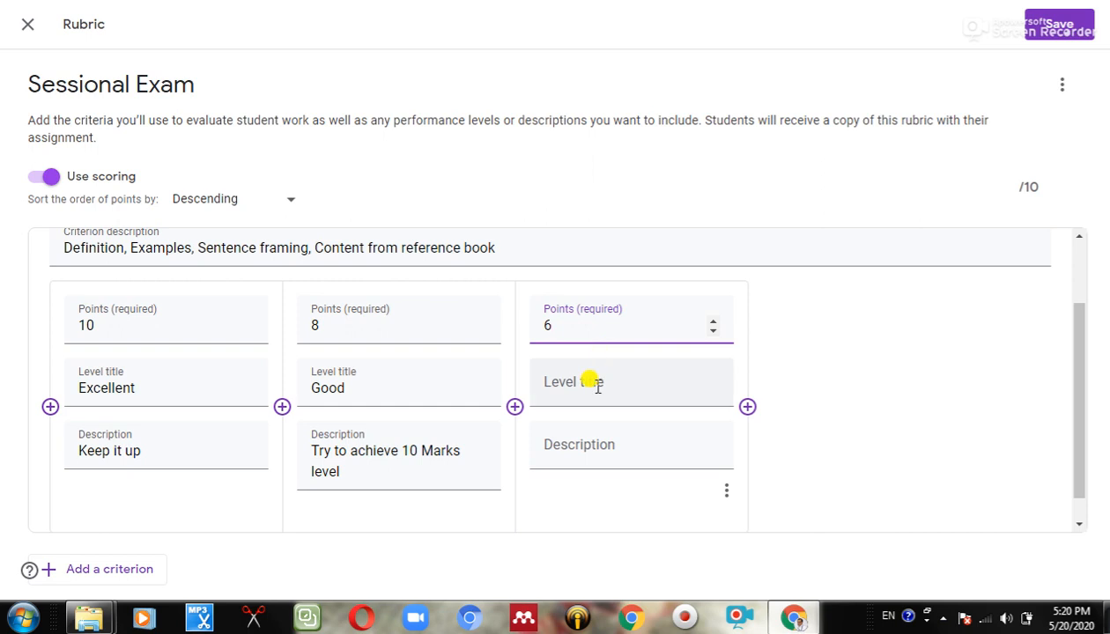
click(596, 385)
text(Sa)
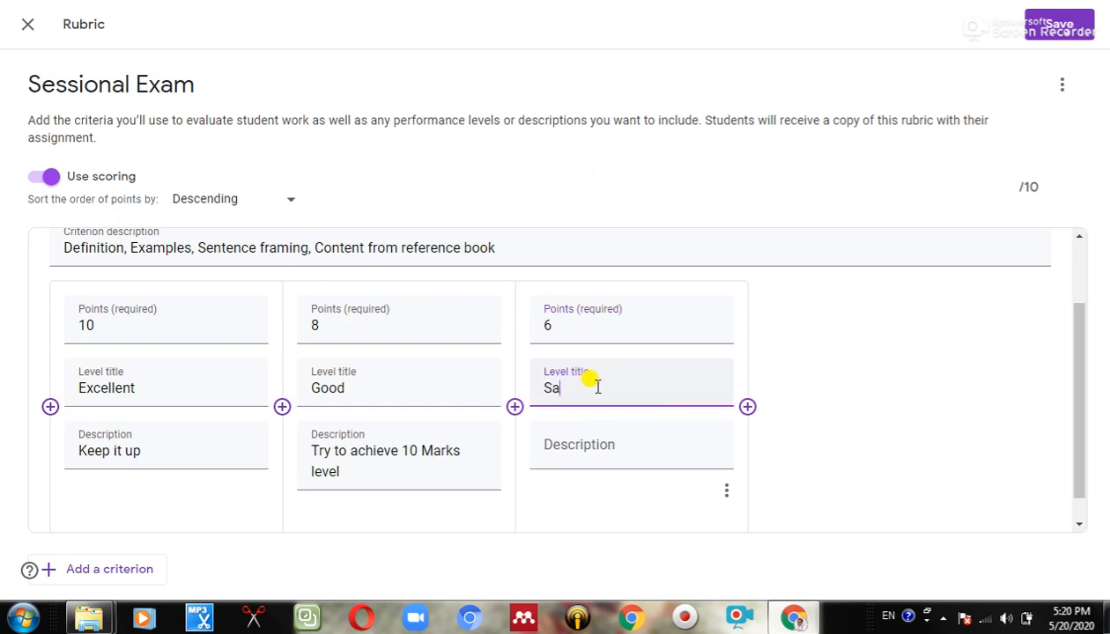
text(tisfactory)
click(587, 451)
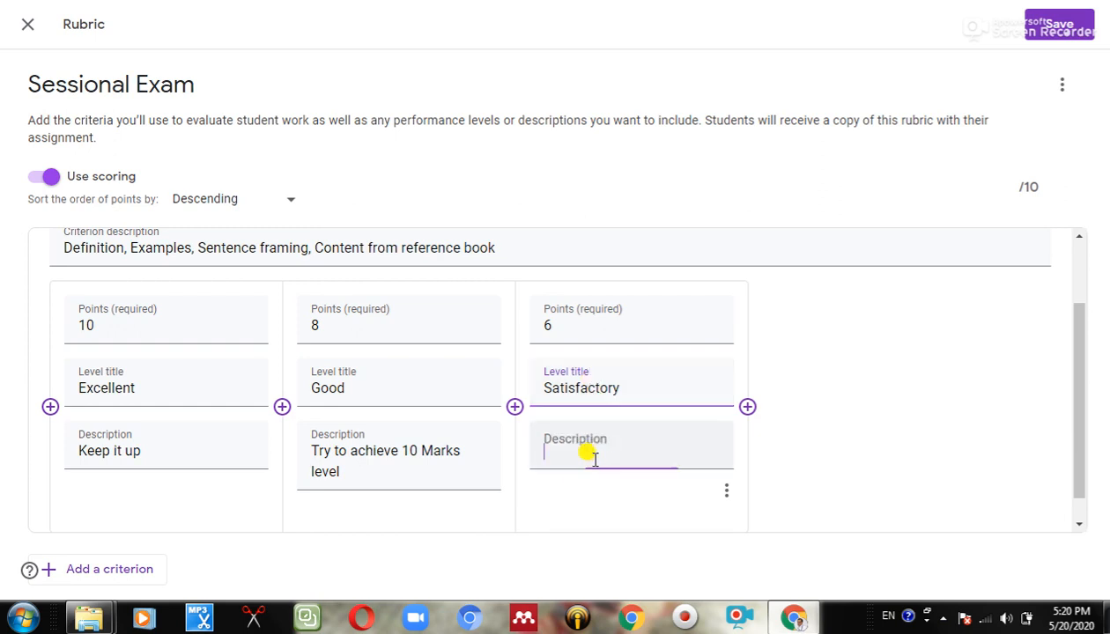
text(Need im)
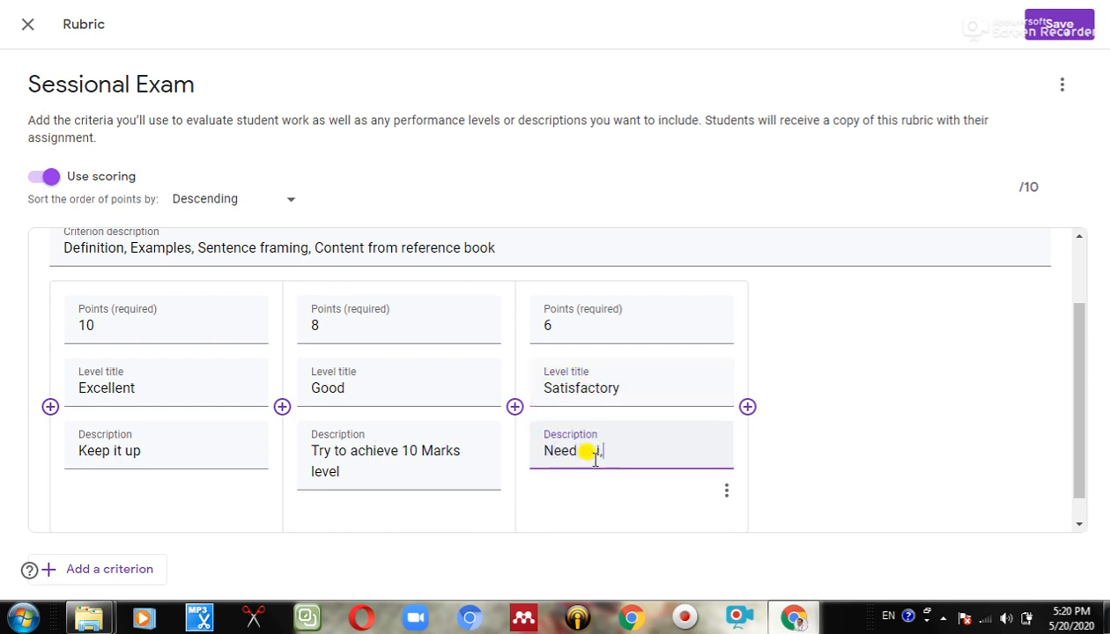
text(prove)
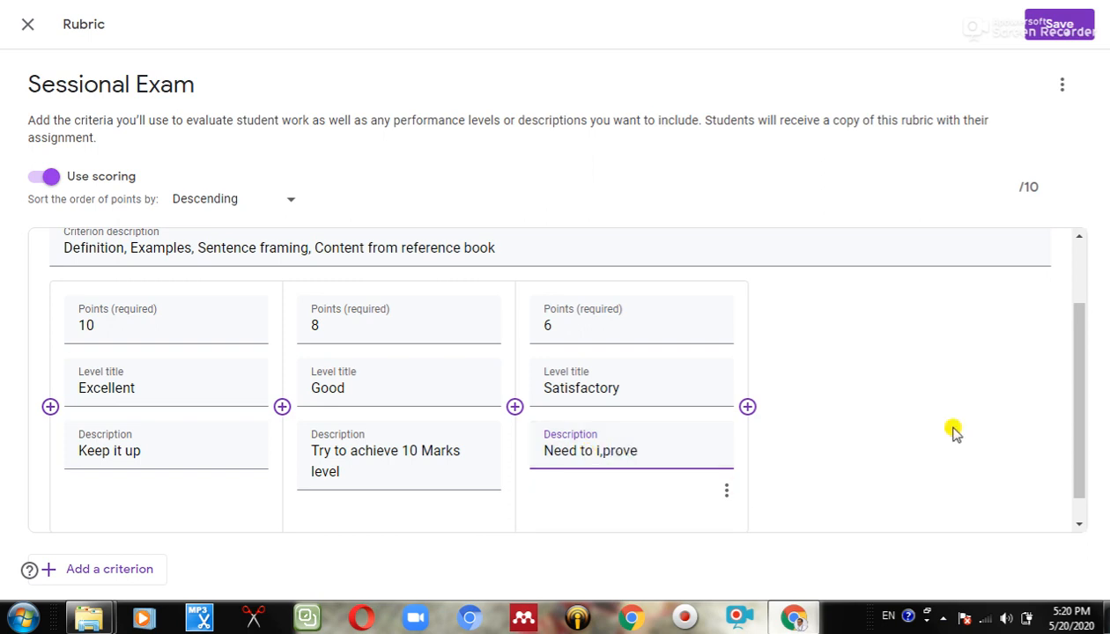
click(606, 454)
key(BackSpace)
text(m)
Add a 4-point level titled "Below average" with the description "Meet me with the problem"
click(754, 423)
click(748, 408)
click(817, 322)
text(4)
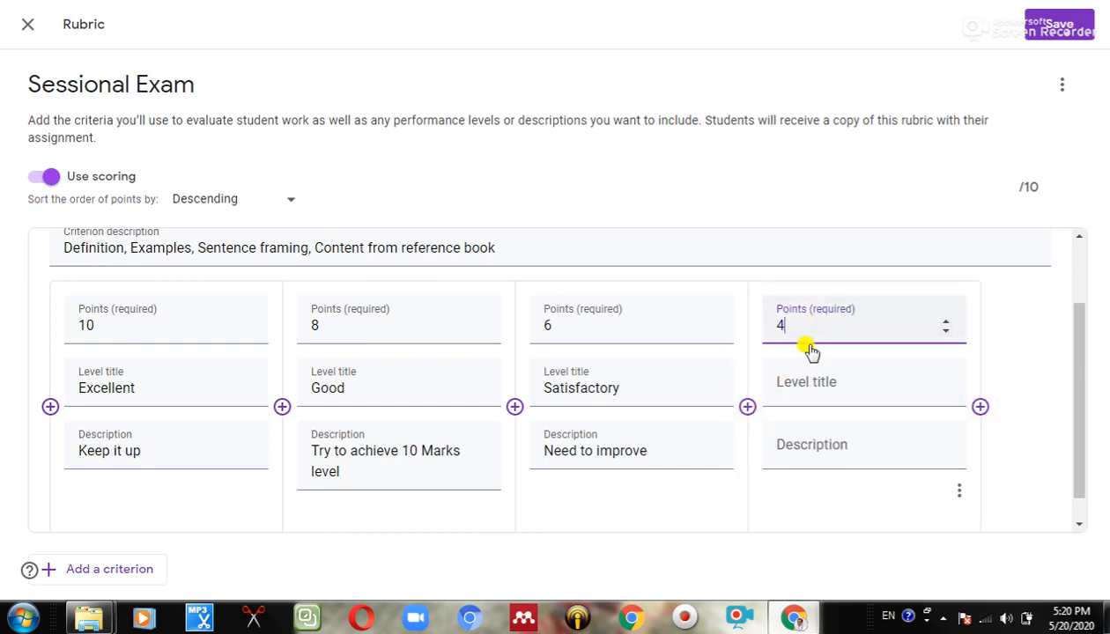
click(796, 388)
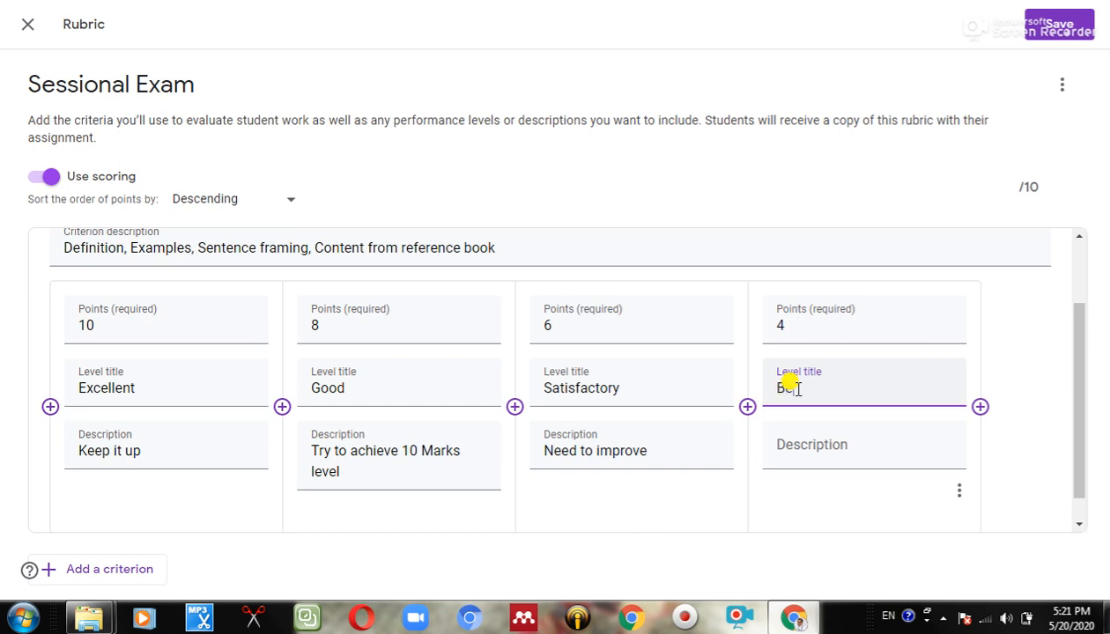
text(Beloq)
key(BackSpace)
text(w average)
click(807, 440)
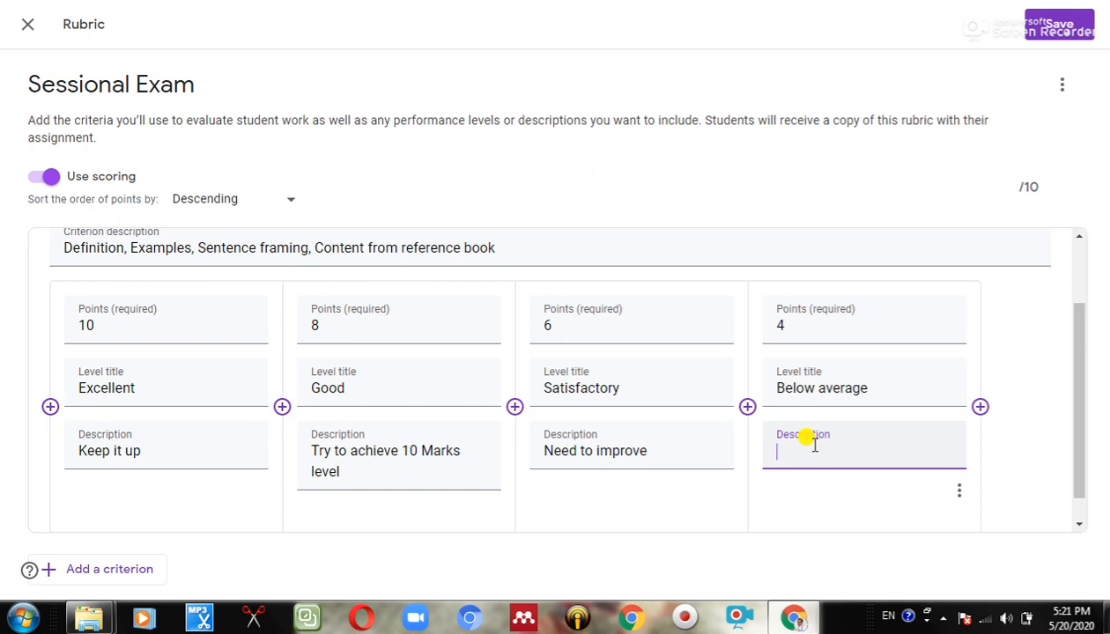
text(Meet me with the pr)
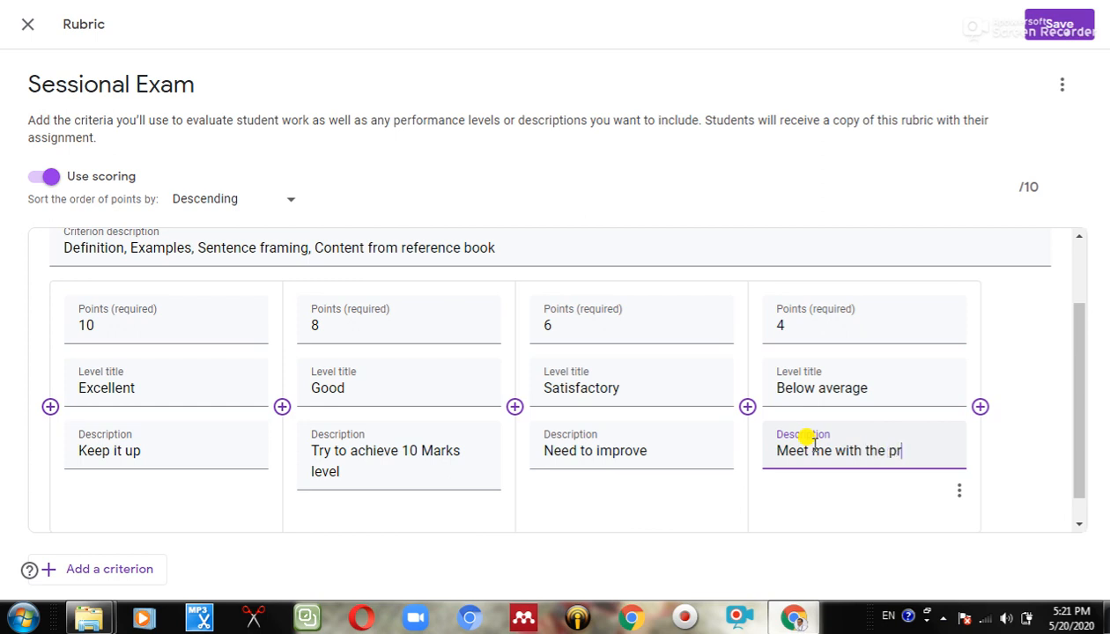
text(oblem)
scroll(852, 324, down, 1)
scroll(811, 372, up, 1)
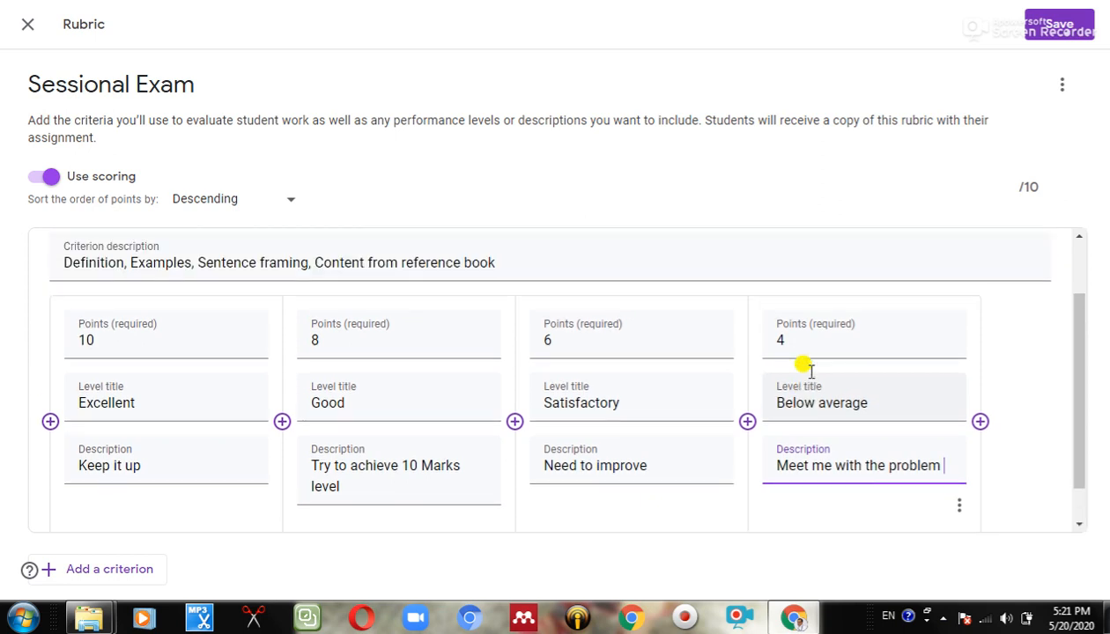
Duplicate the "Evaluation of Q. No. 1" criterion and retitle the copy "Evaluation of Q. No. 2"
scroll(810, 370, up, 1)
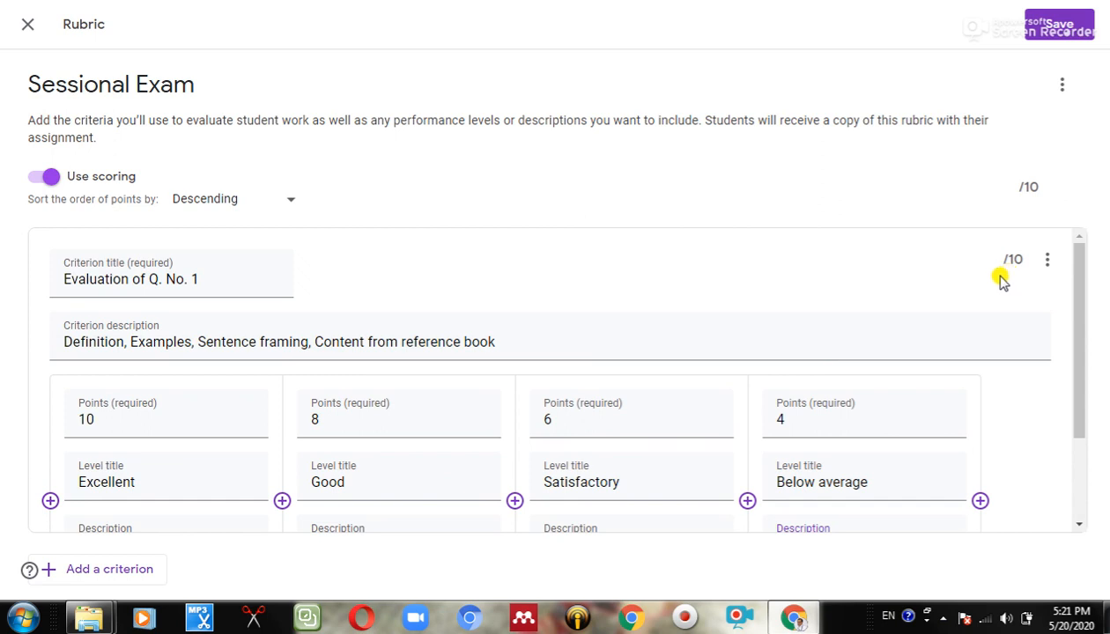
click(1045, 261)
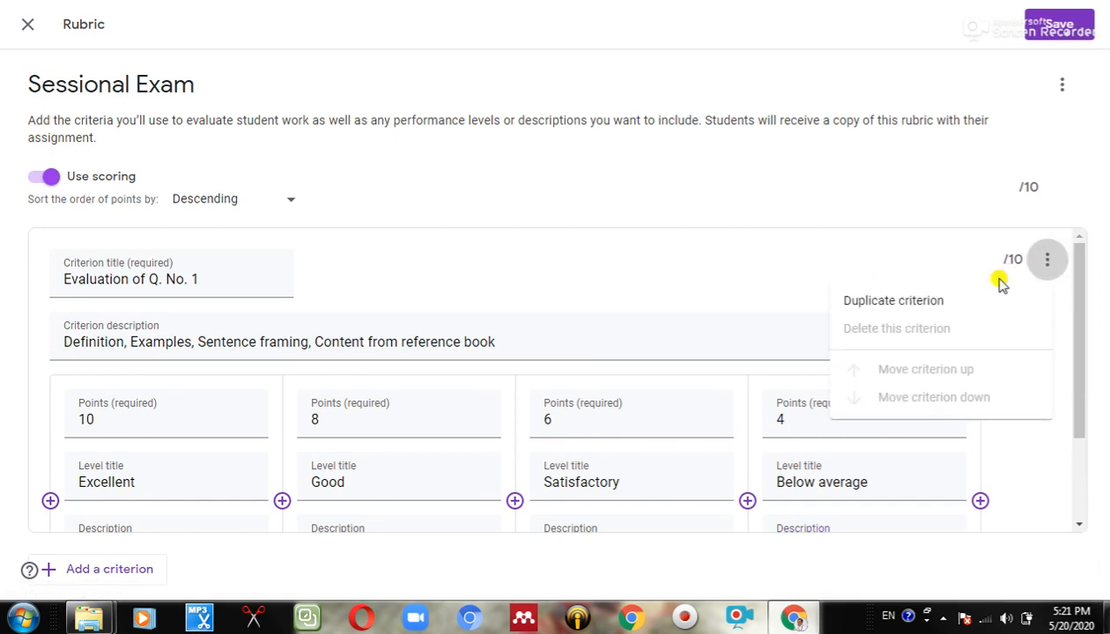
click(921, 300)
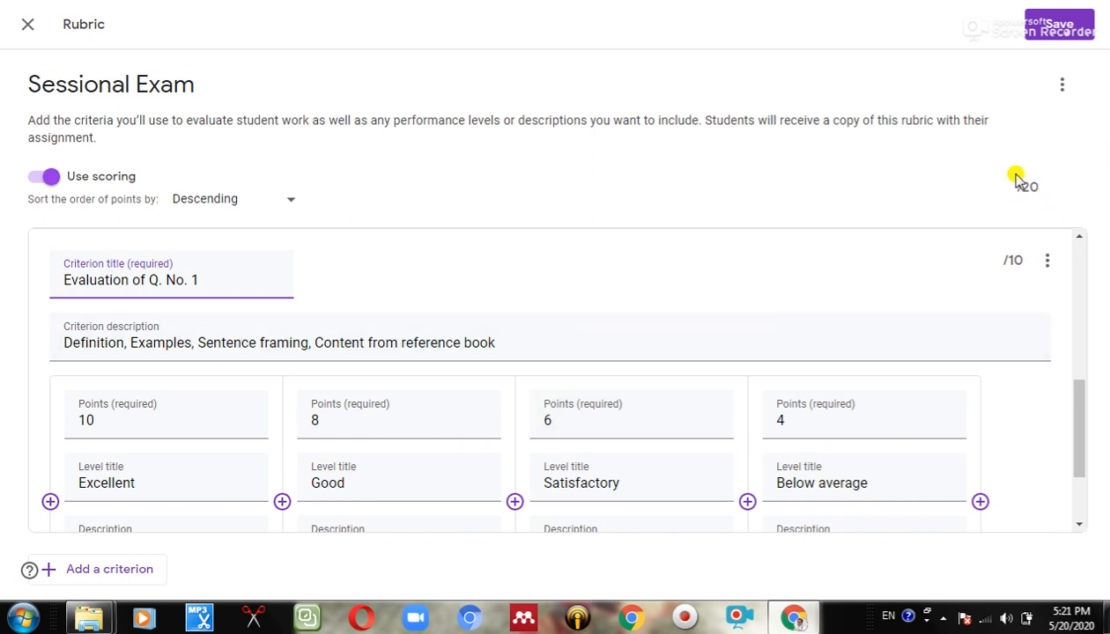
drag(199, 287, 193, 281)
text(2)
click(453, 302)
scroll(669, 343, down, 3)
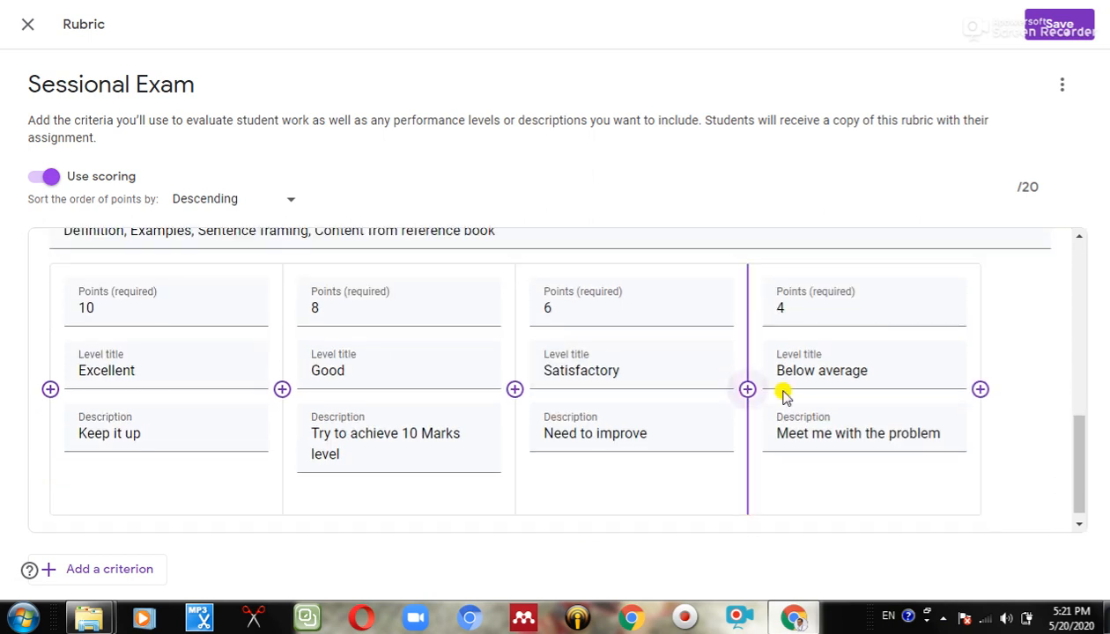
scroll(248, 360, up, 3)
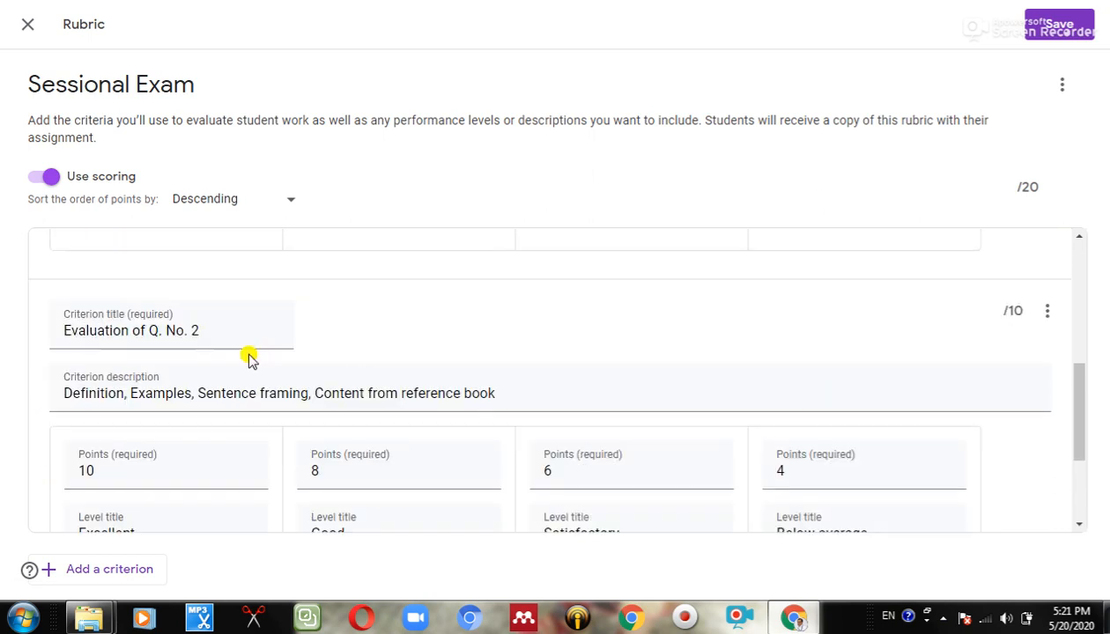
click(224, 421)
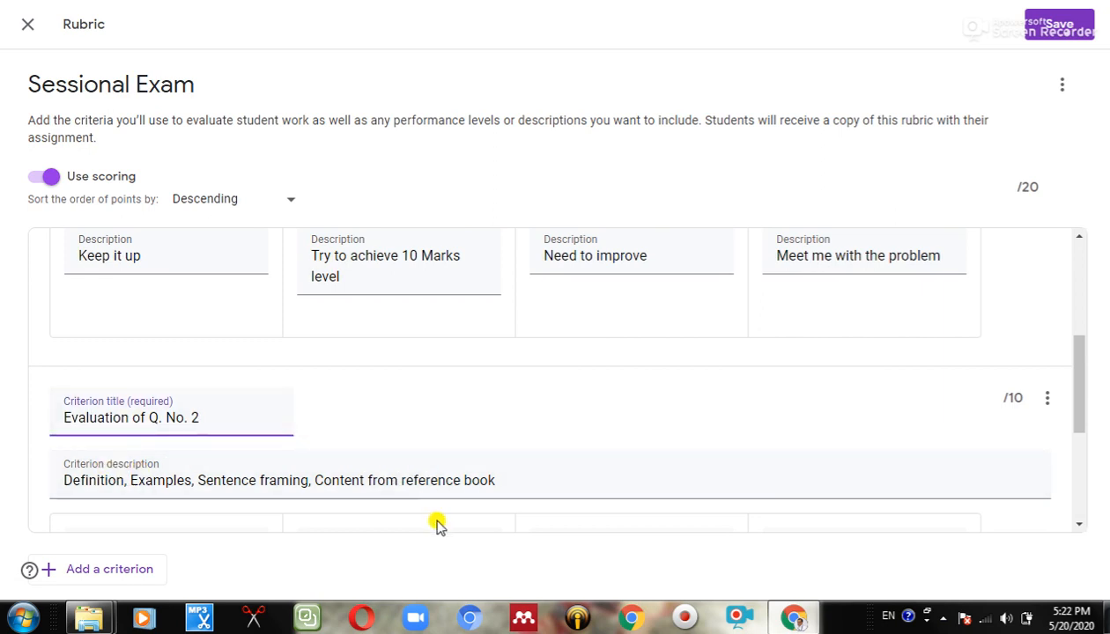
Make another duplicate of the "Evaluation of Q. No. 1" criterion in the rubric
scroll(98, 488, down, 1)
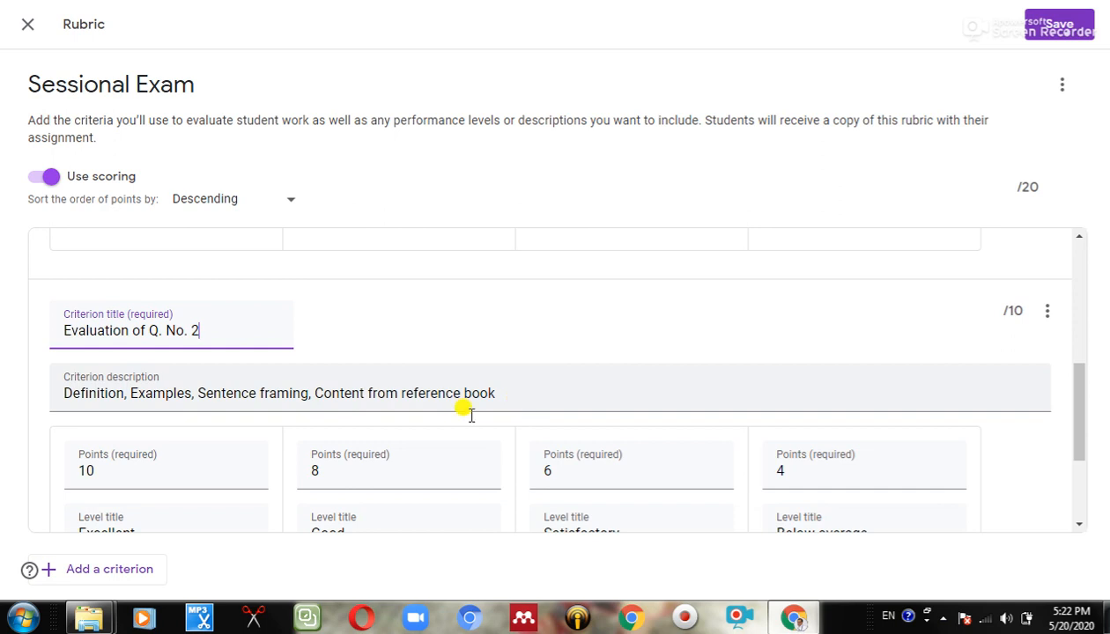
scroll(467, 411, down, 2)
scroll(1036, 243, down, 2)
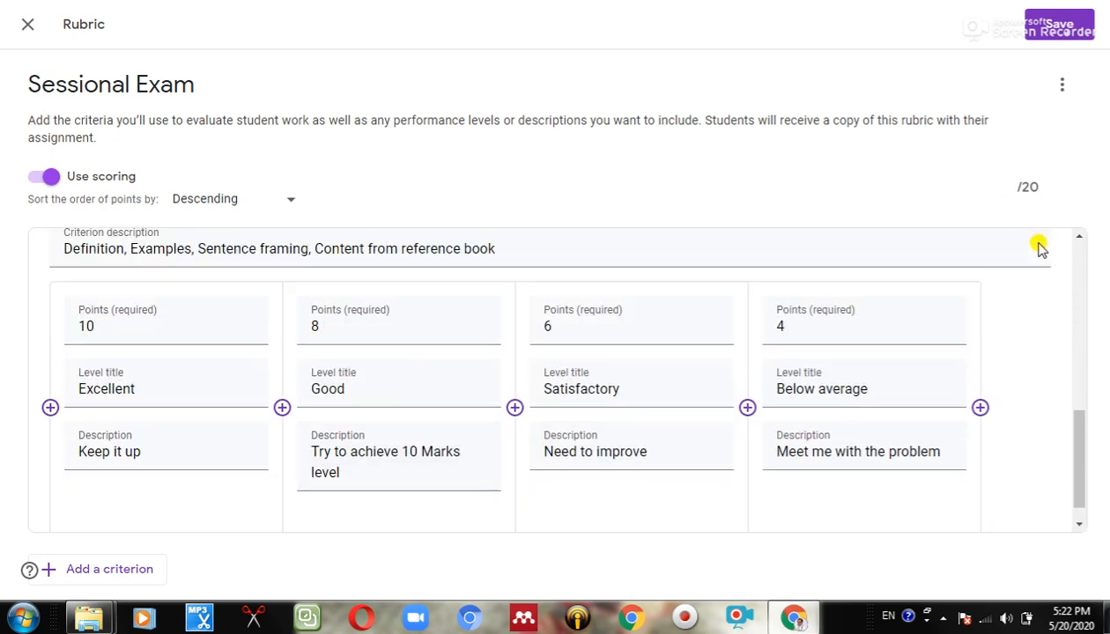
scroll(1036, 233, up, 4)
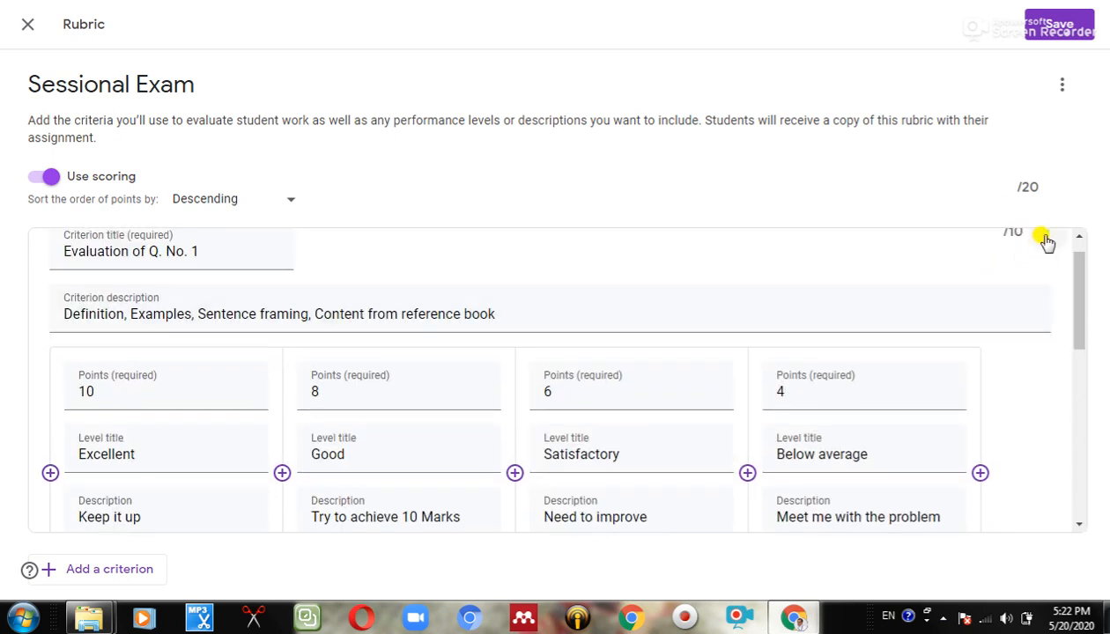
click(1044, 240)
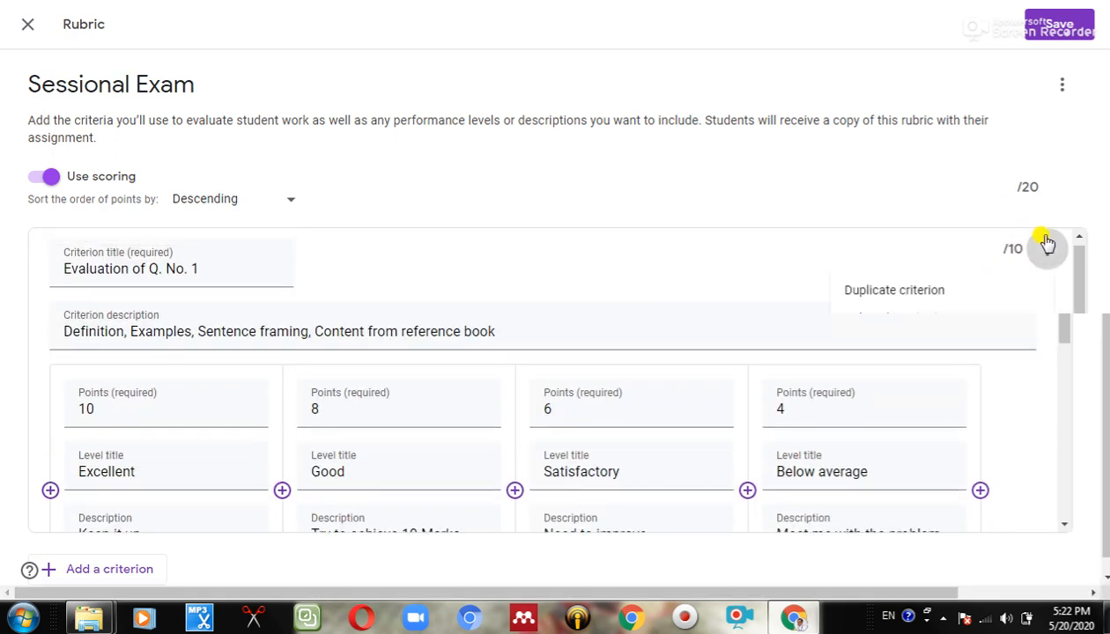
click(916, 293)
scroll(632, 324, down, 4)
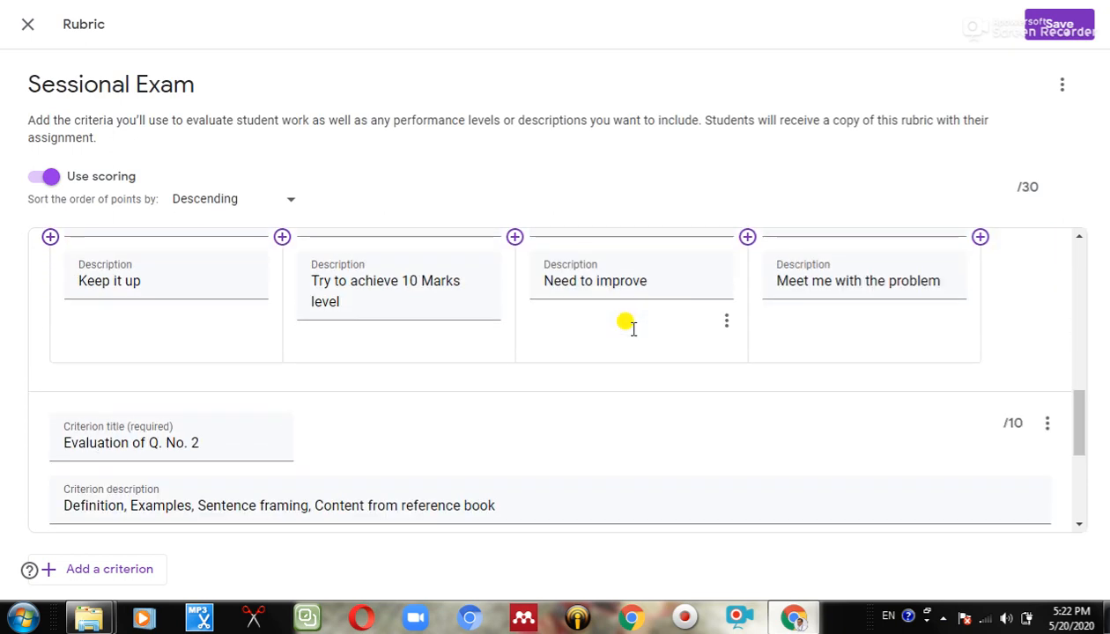
scroll(632, 335, down, 3)
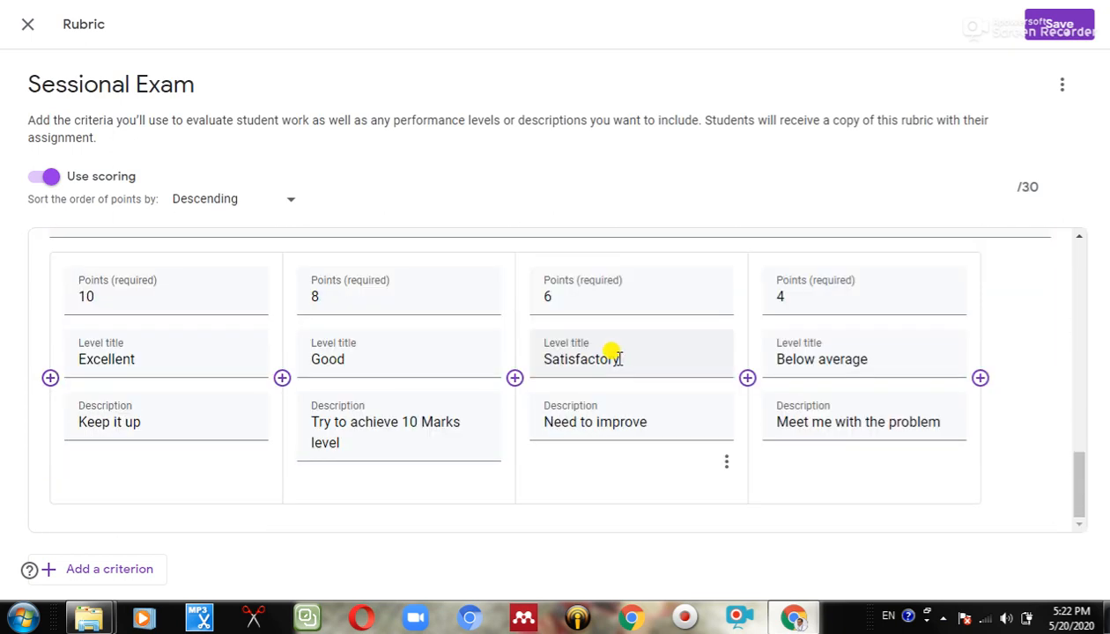
scroll(539, 362, up, 7)
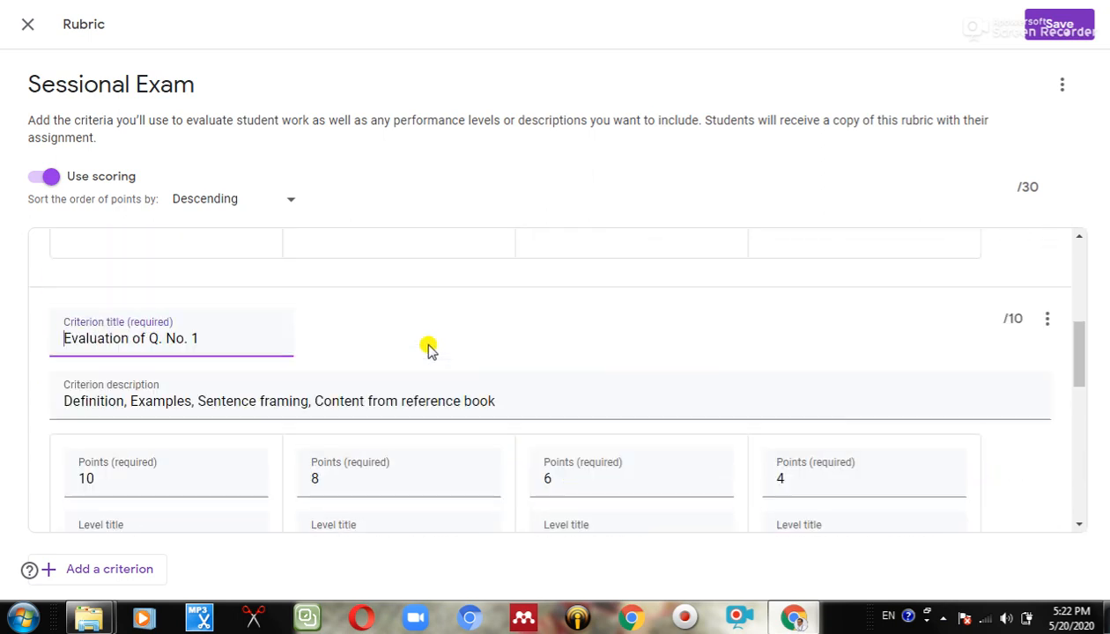
scroll(425, 350, up, 1)
scroll(423, 352, down, 3)
scroll(416, 299, up, 2)
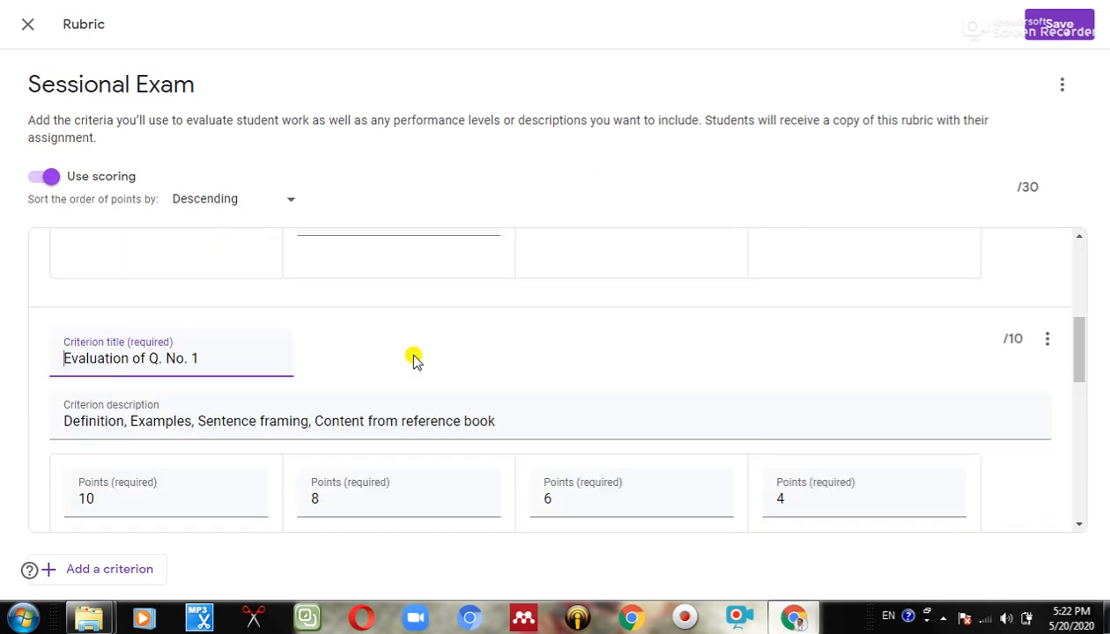
Retitle the last duplicated rubric criterion "Evaluation of Q. No. 3"
scroll(264, 326, down, 3)
scroll(223, 290, up, 2)
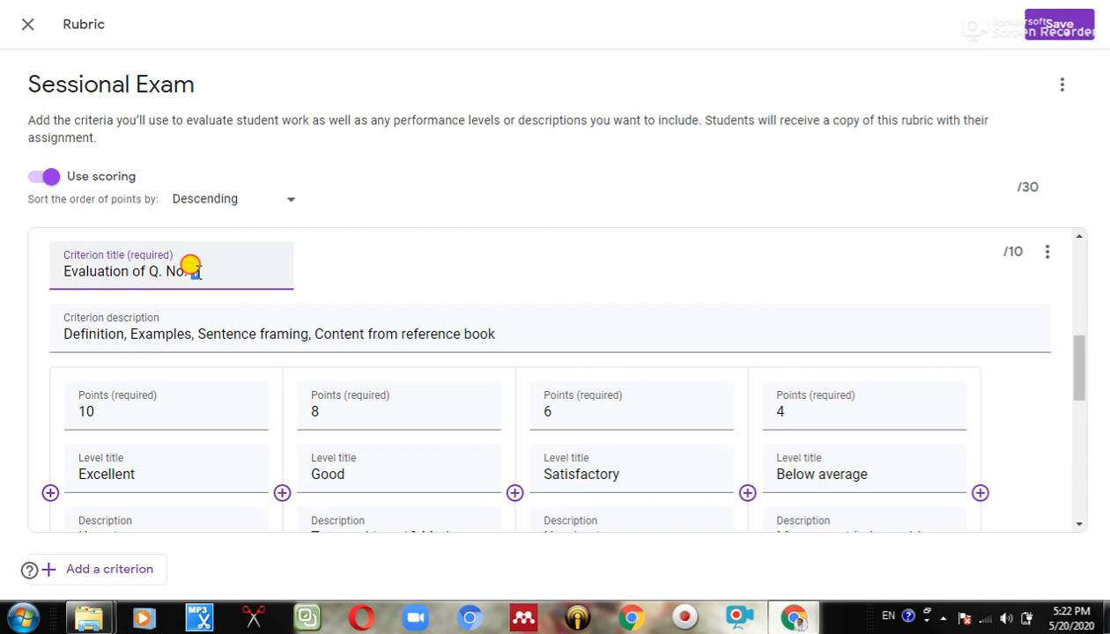
scroll(327, 349, down, 5)
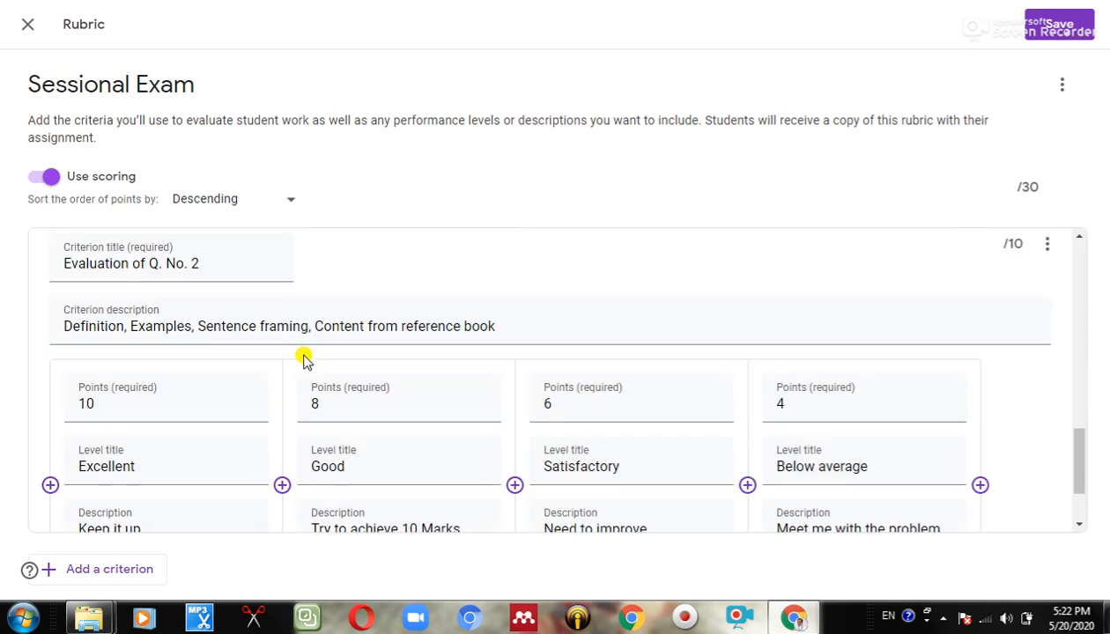
drag(188, 259, 195, 272)
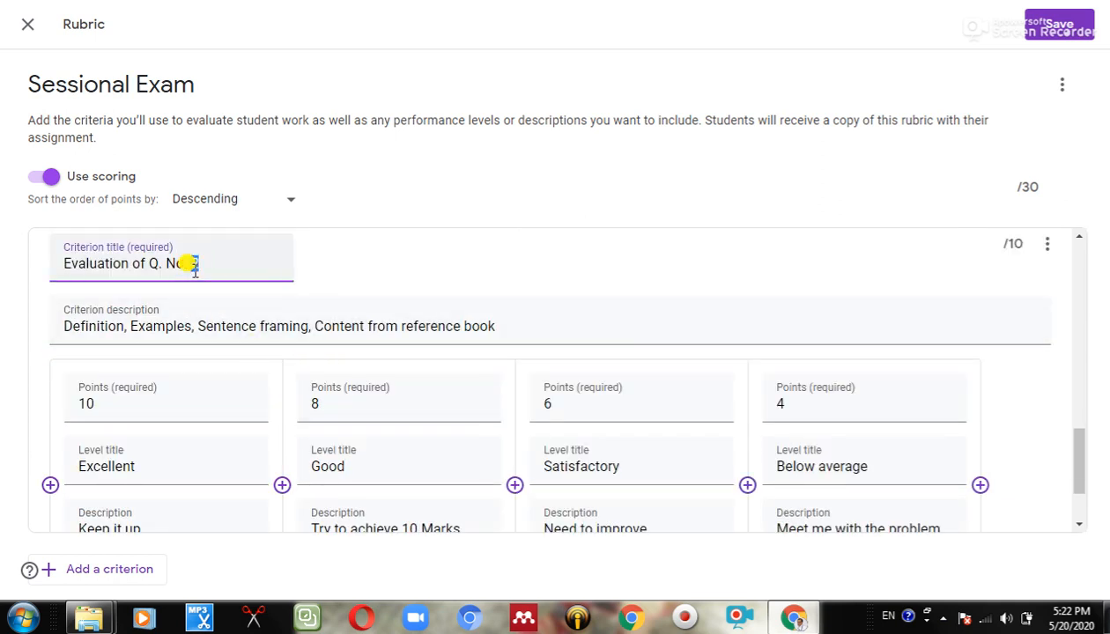
text(3)
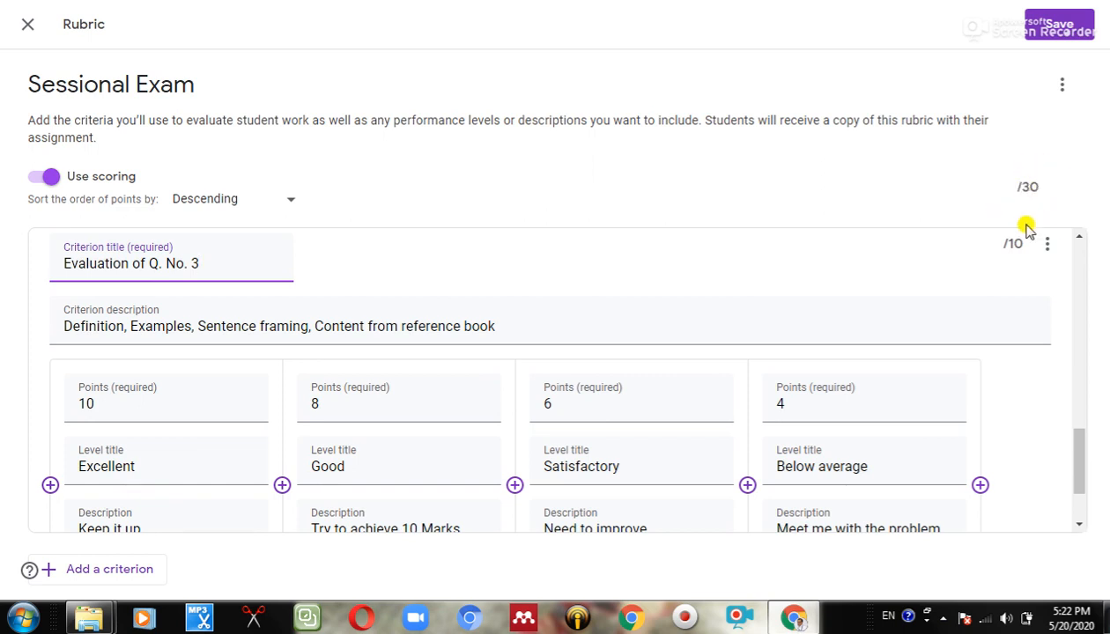
Save the rubric and schedule the Sessional Exam assignment
scroll(866, 263, down, 3)
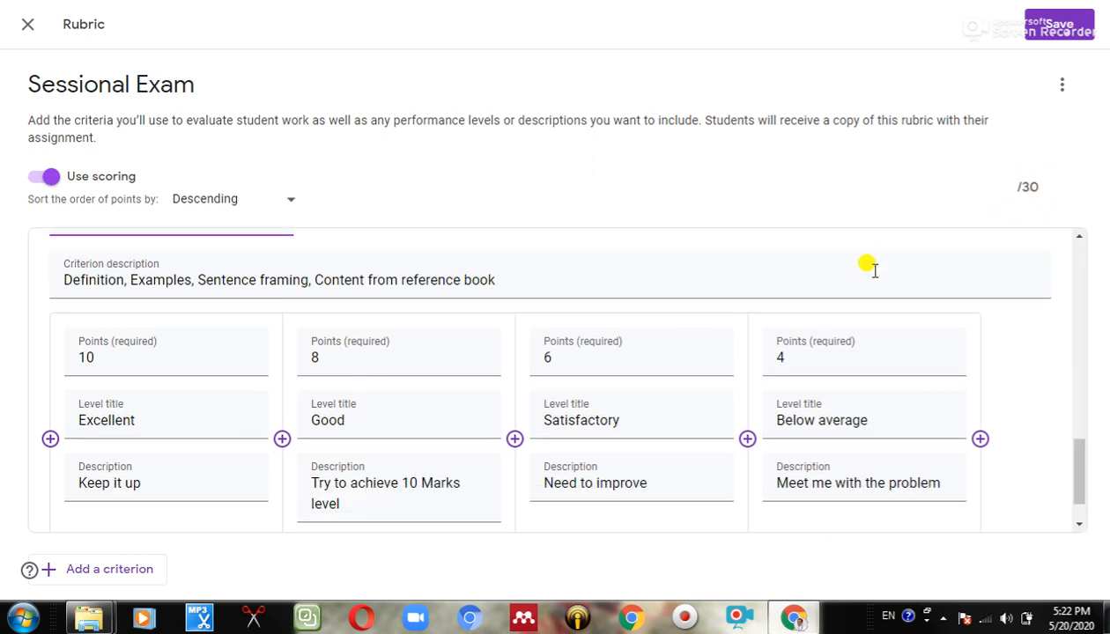
click(1071, 32)
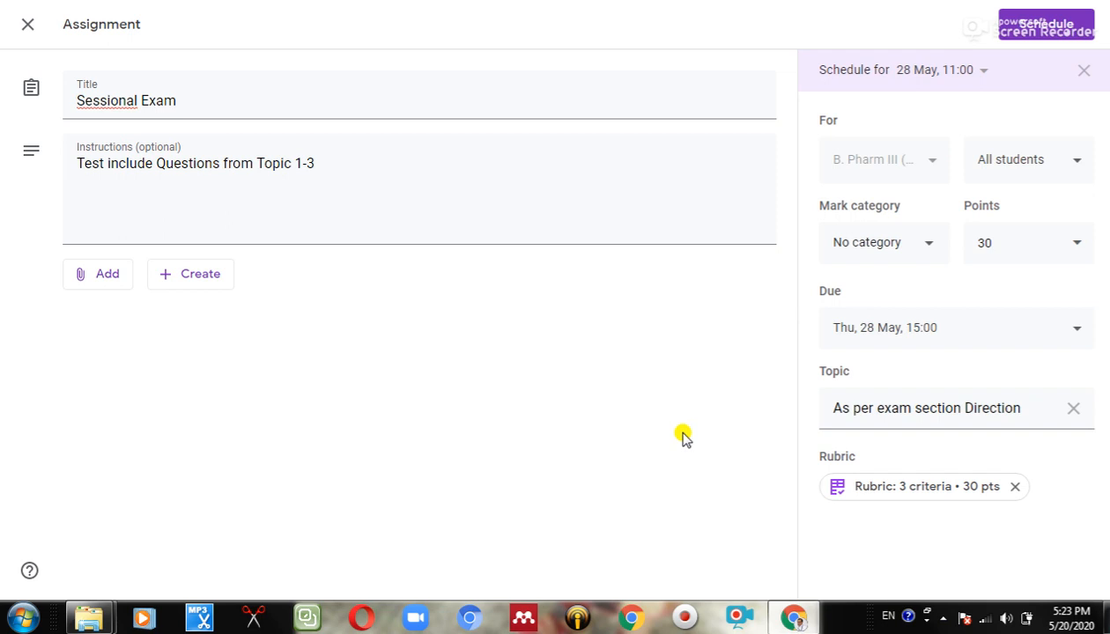
click(1006, 25)
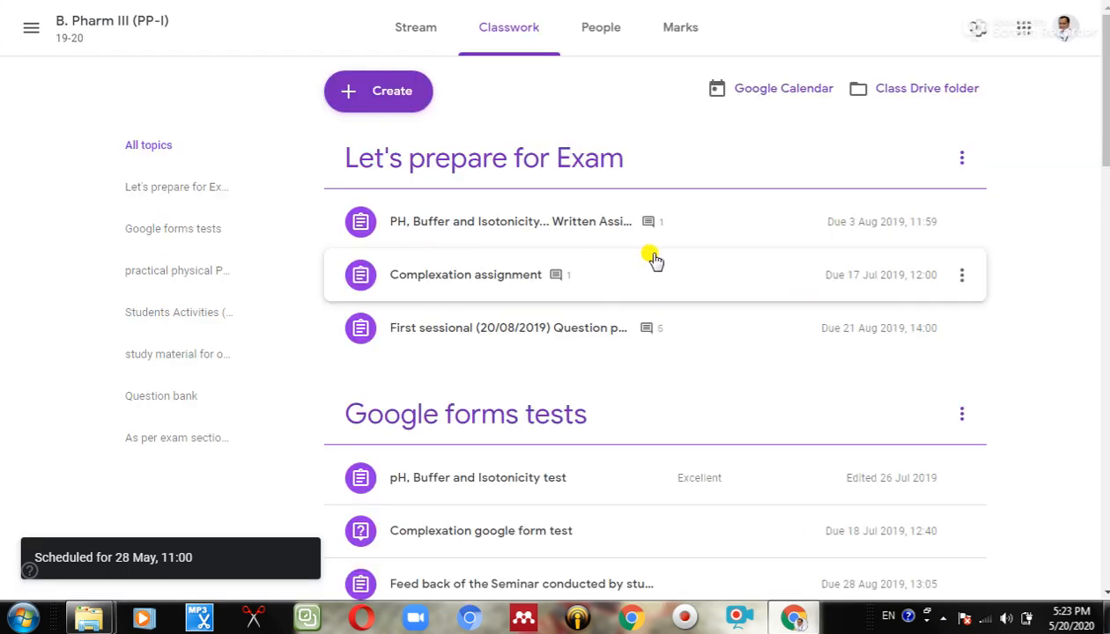
scroll(636, 256, down, 20)
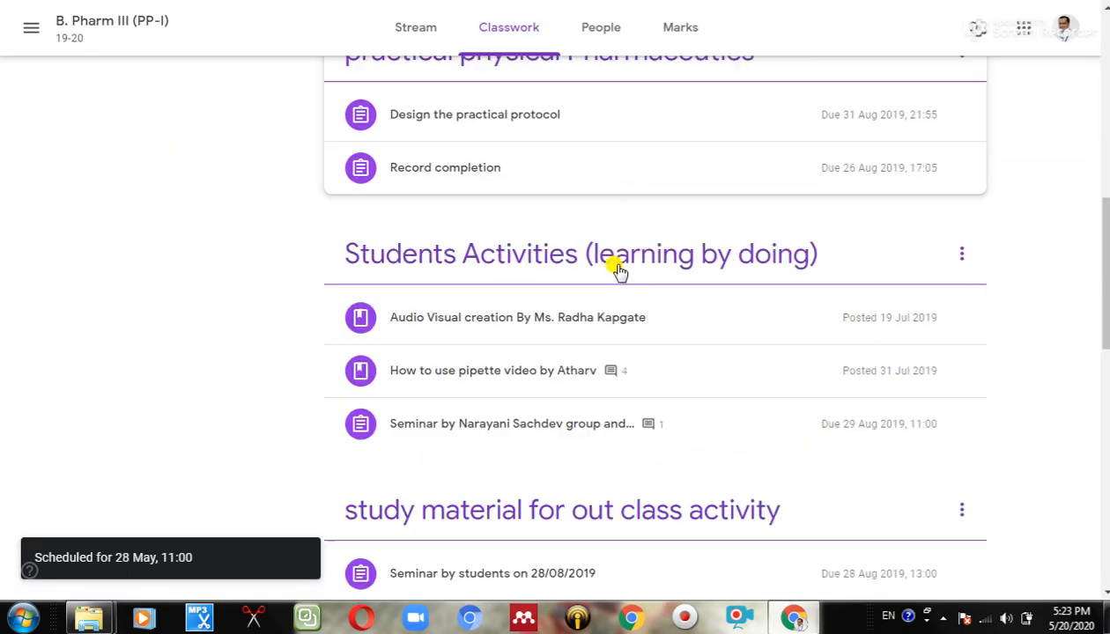
scroll(612, 280, down, 1)
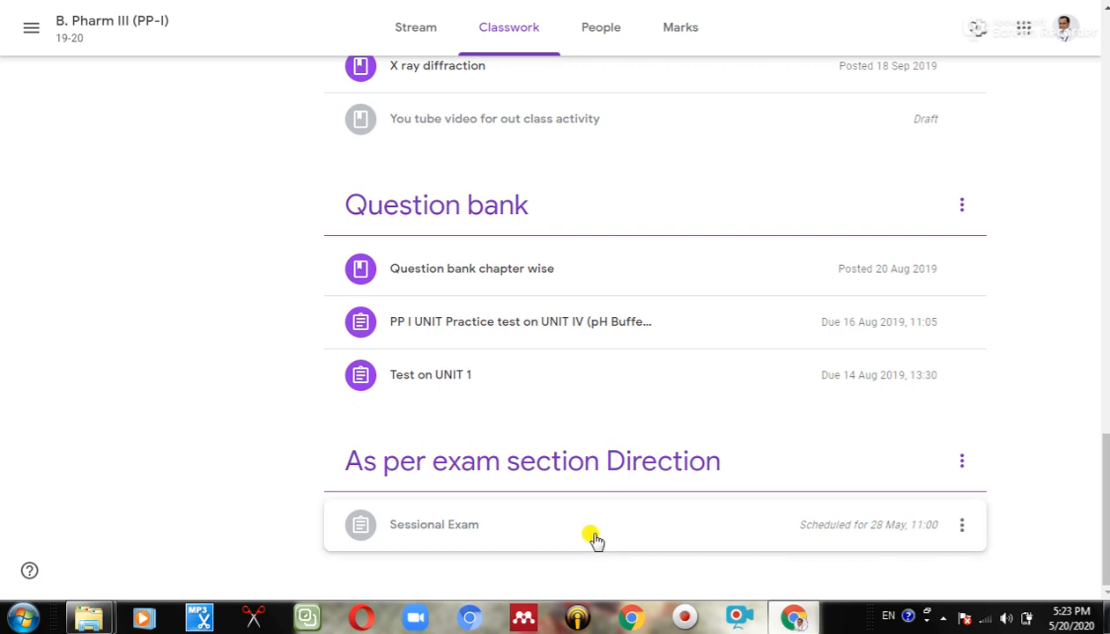
scroll(583, 518, up, 18)
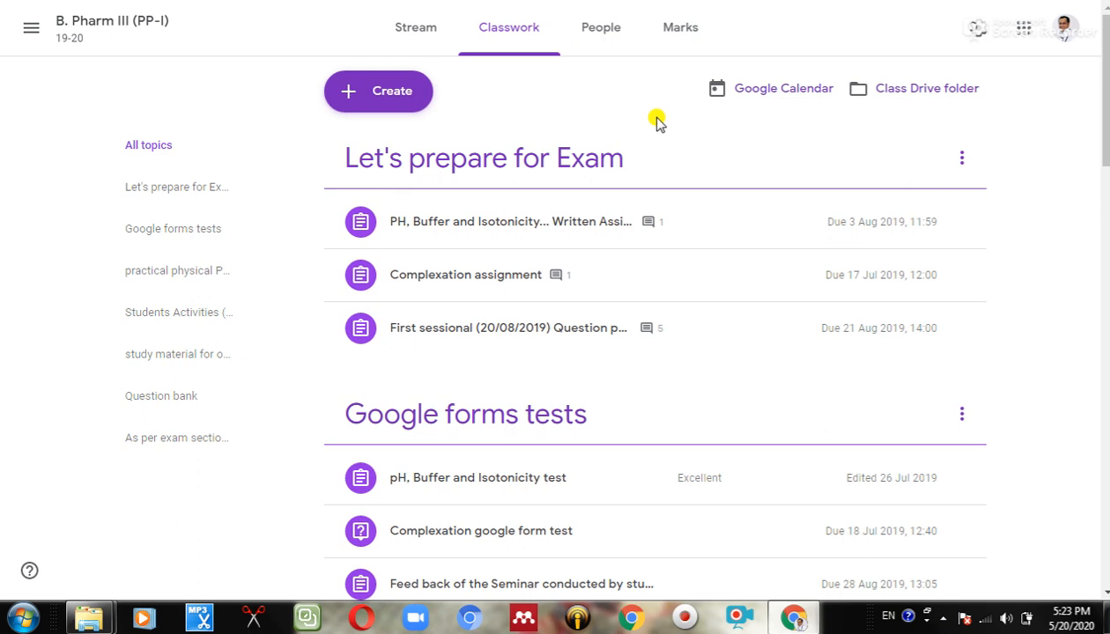
Examine the class's marks for each assignment and the students' overall marks
click(678, 32)
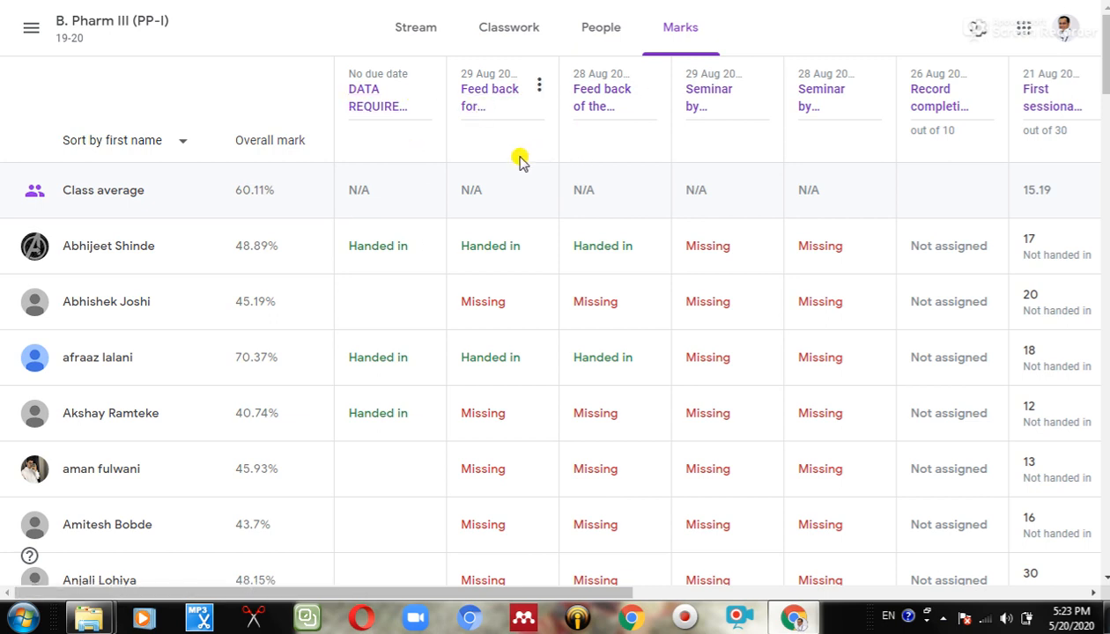
drag(590, 589, 845, 572)
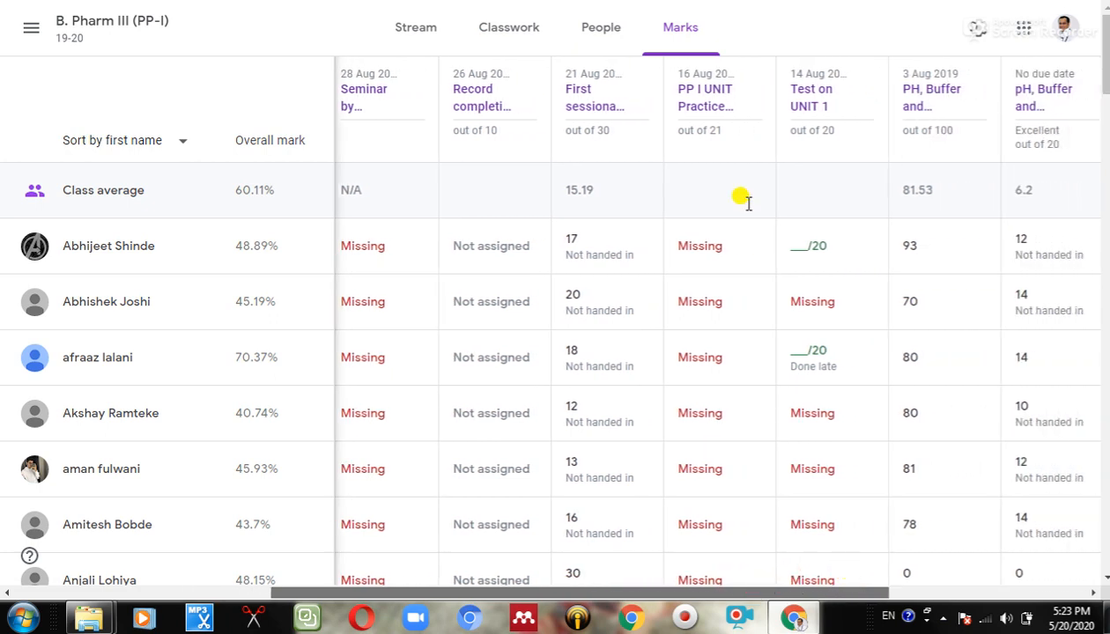
drag(738, 592, 946, 589)
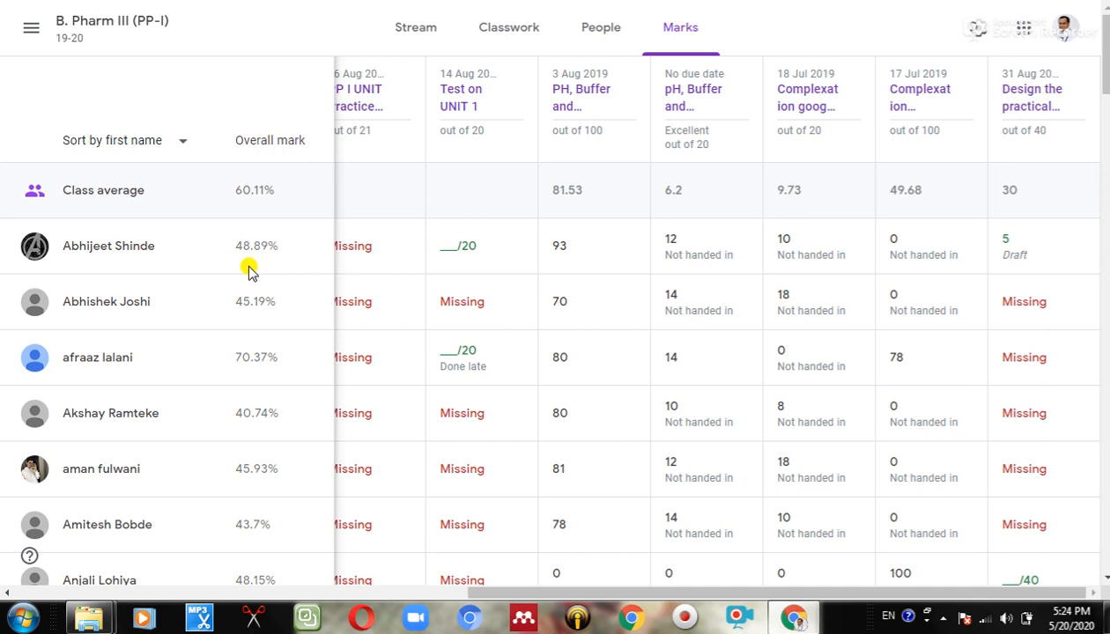
scroll(248, 290, down, 4)
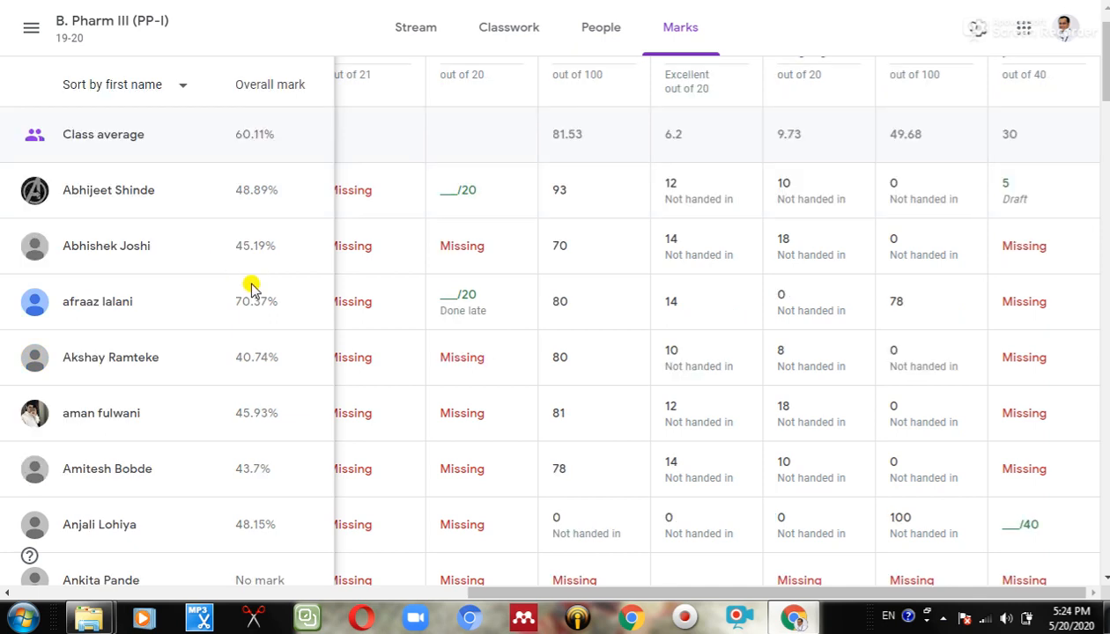
scroll(251, 340, down, 6)
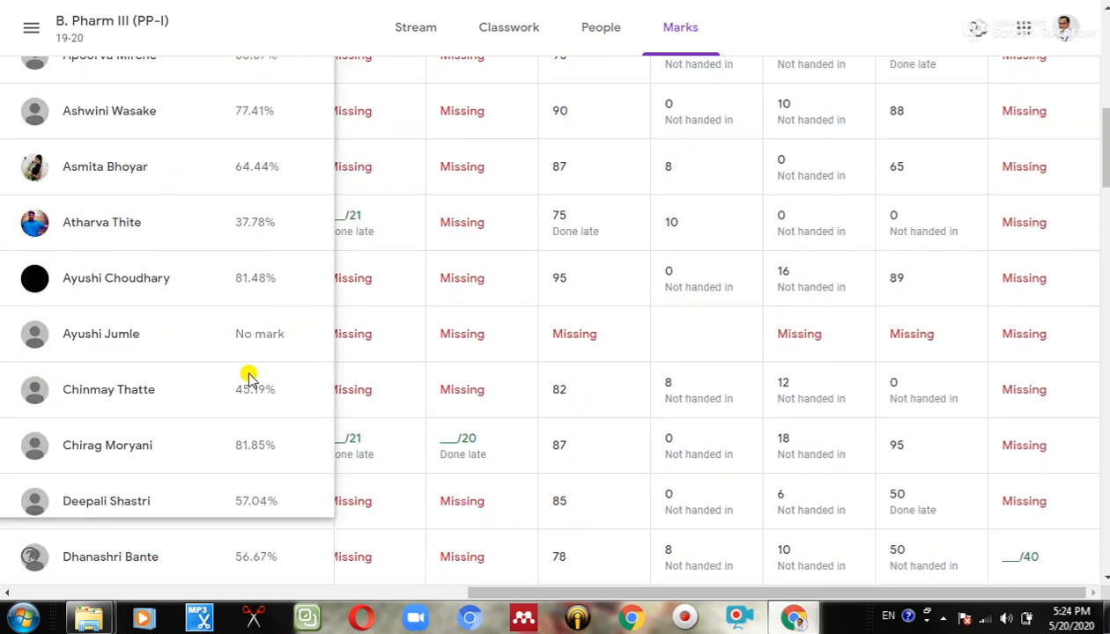
scroll(248, 379, down, 5)
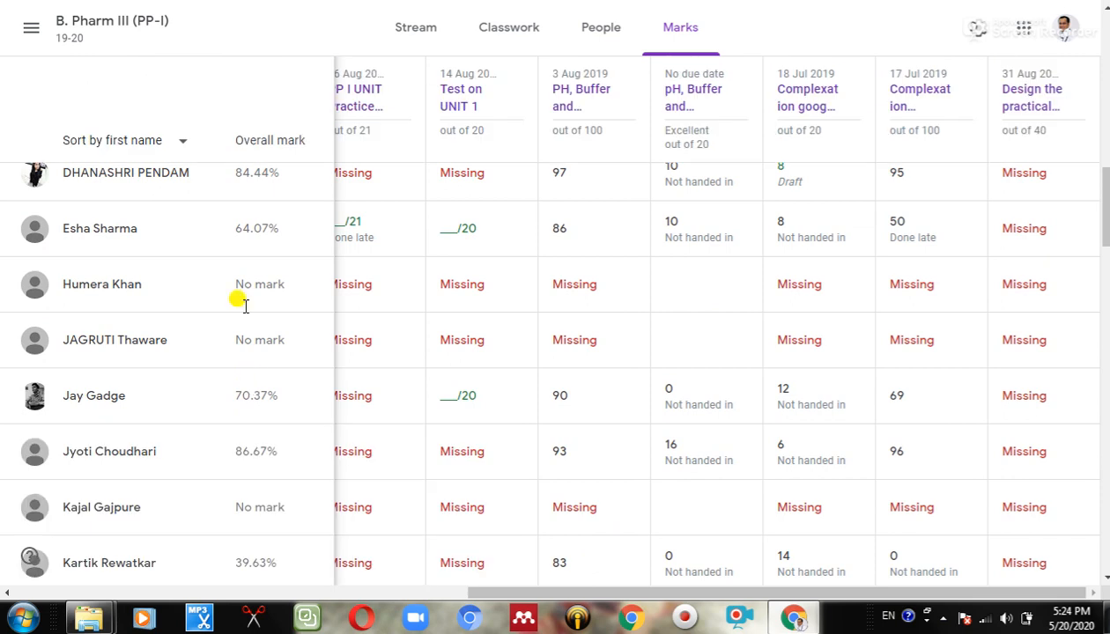
scroll(207, 212, up, 1)
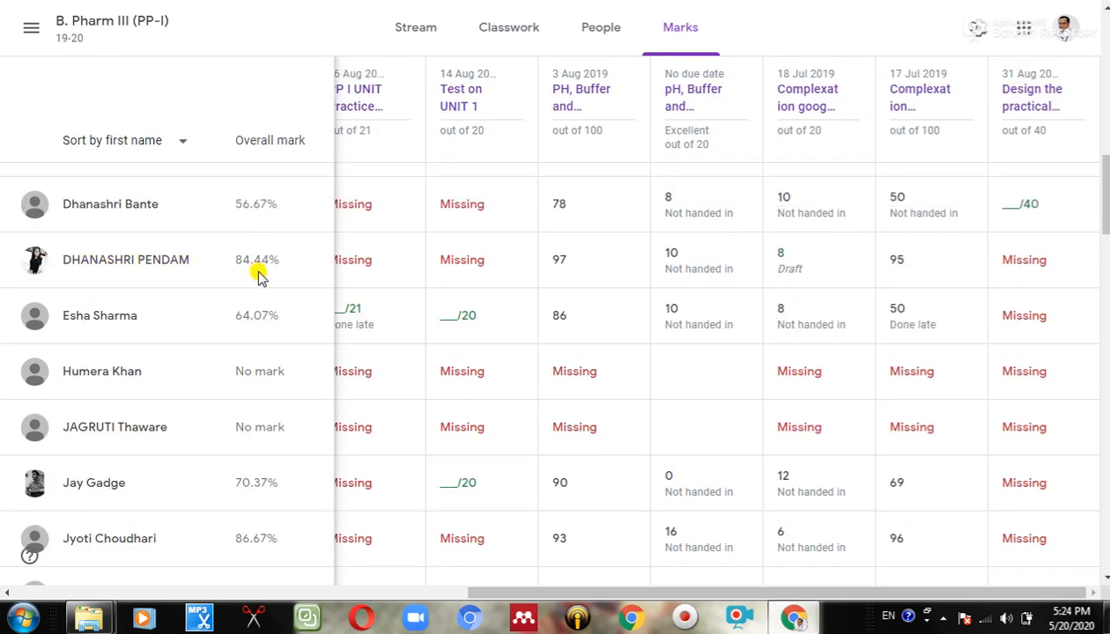
scroll(258, 276, up, 5)
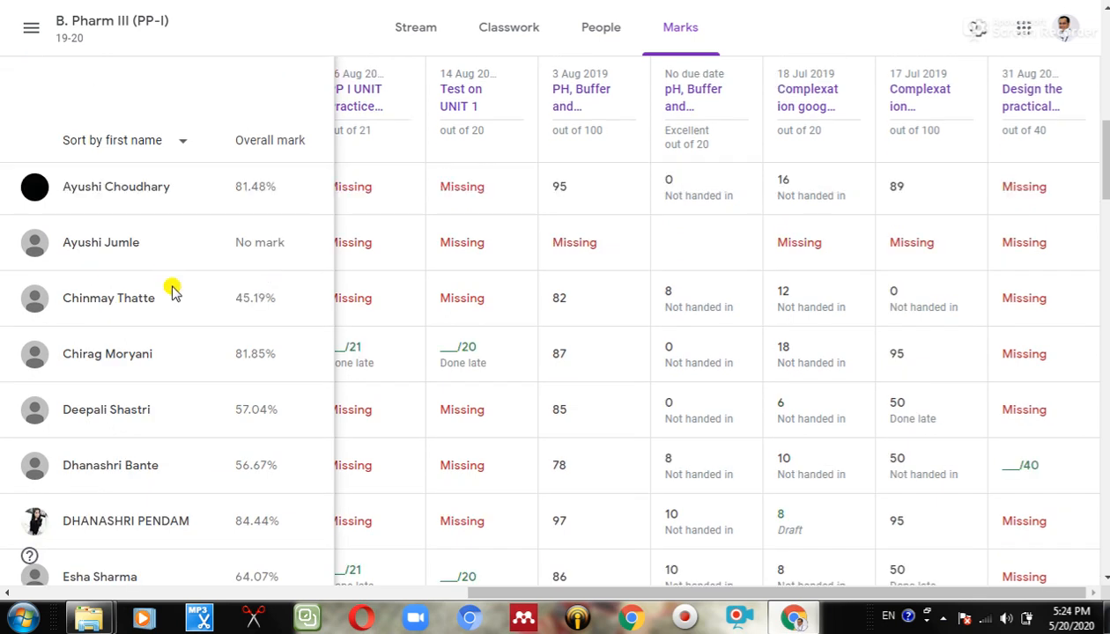
scroll(174, 291, up, 2)
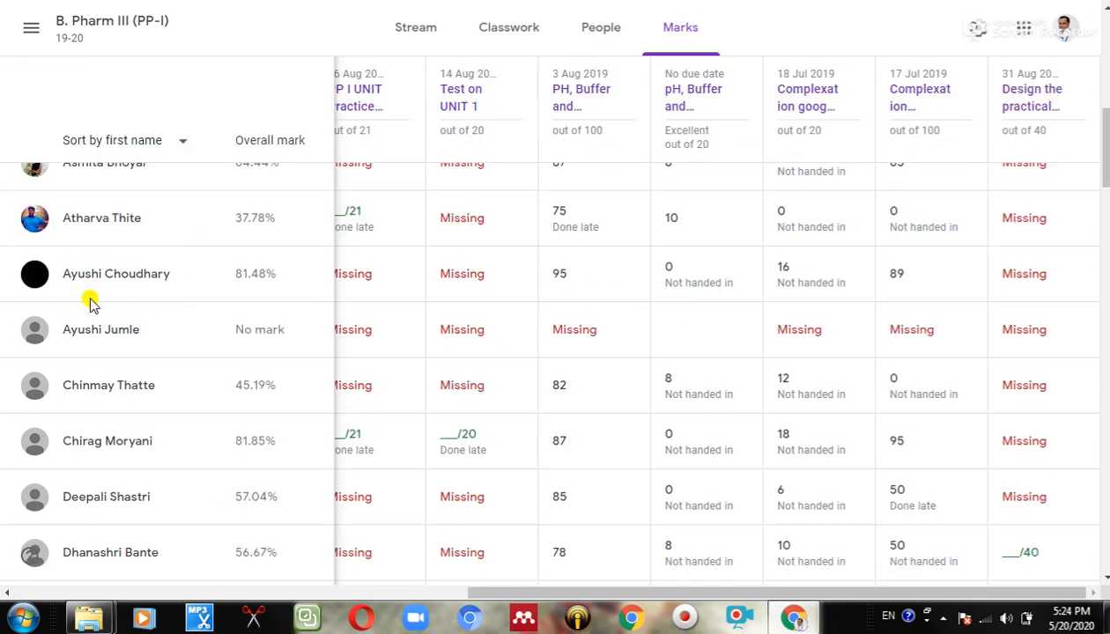
scroll(146, 313, up, 3)
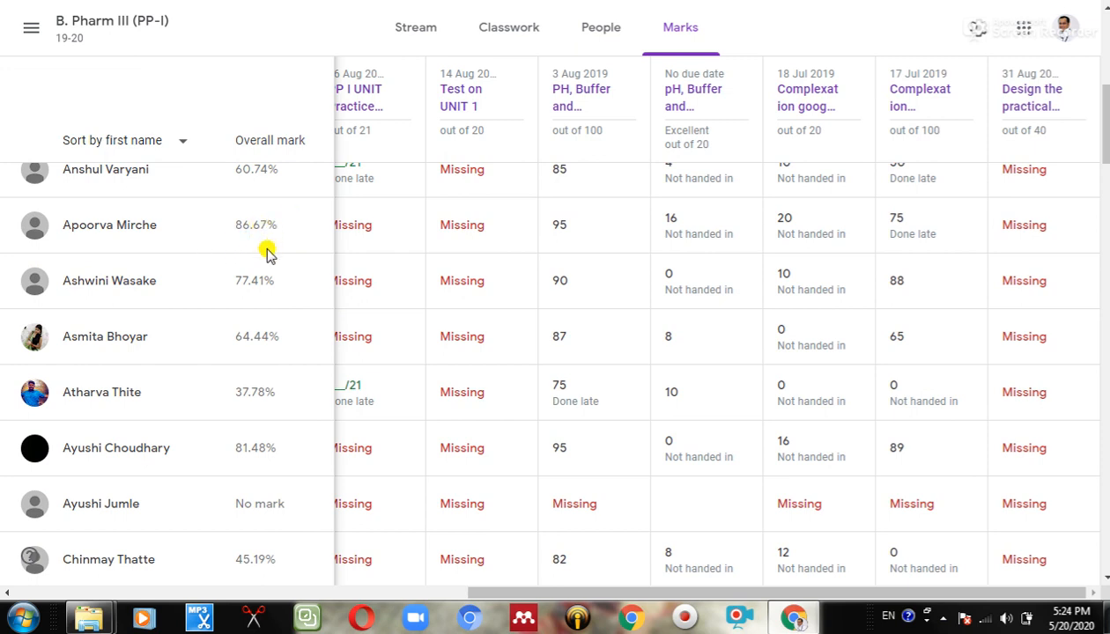
scroll(266, 250, up, 3)
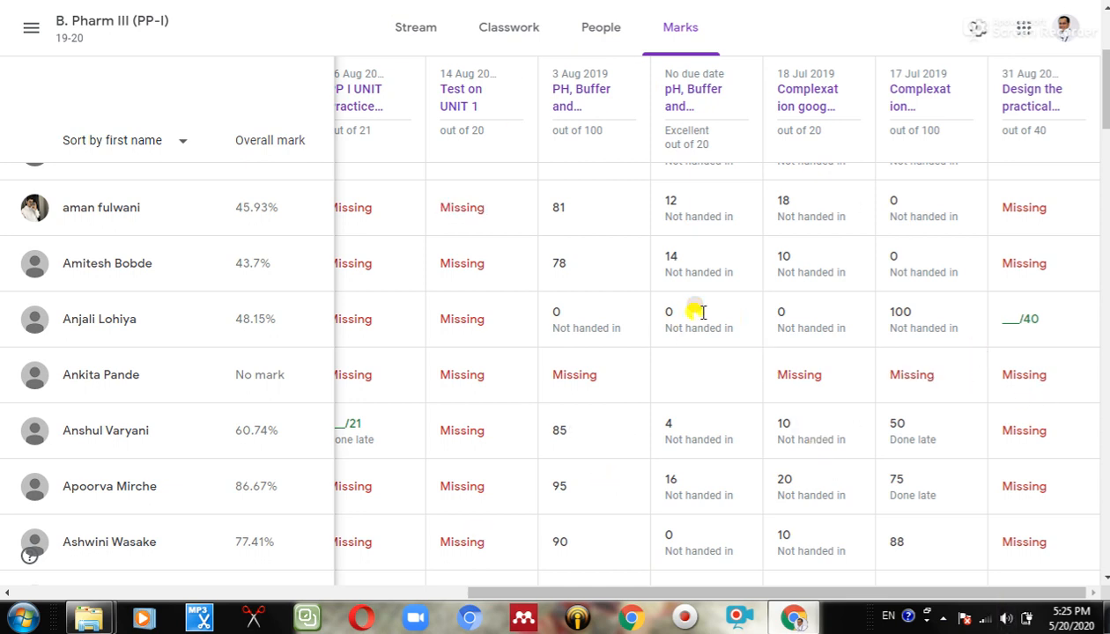
Create a new material post in the classwork titled "You tube video on the Stability testing"
click(515, 35)
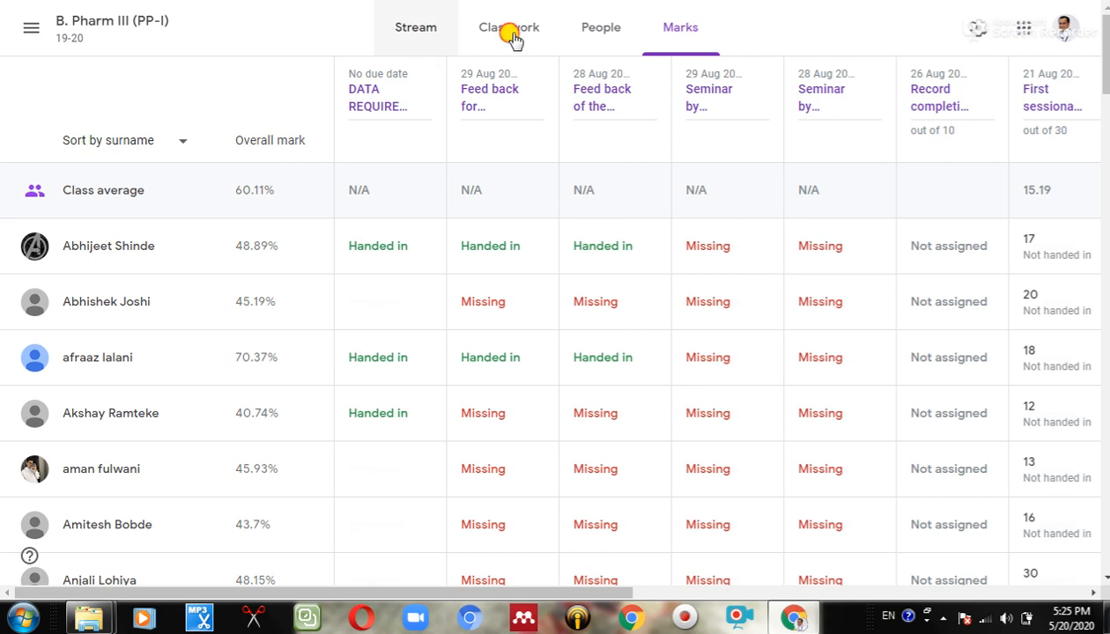
click(514, 35)
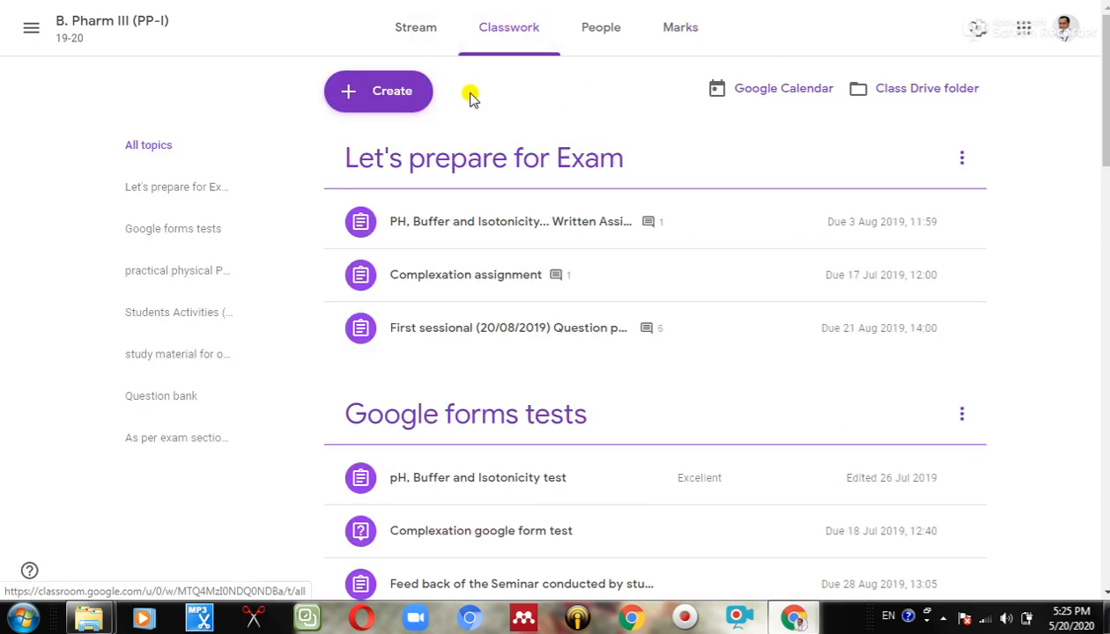
click(405, 93)
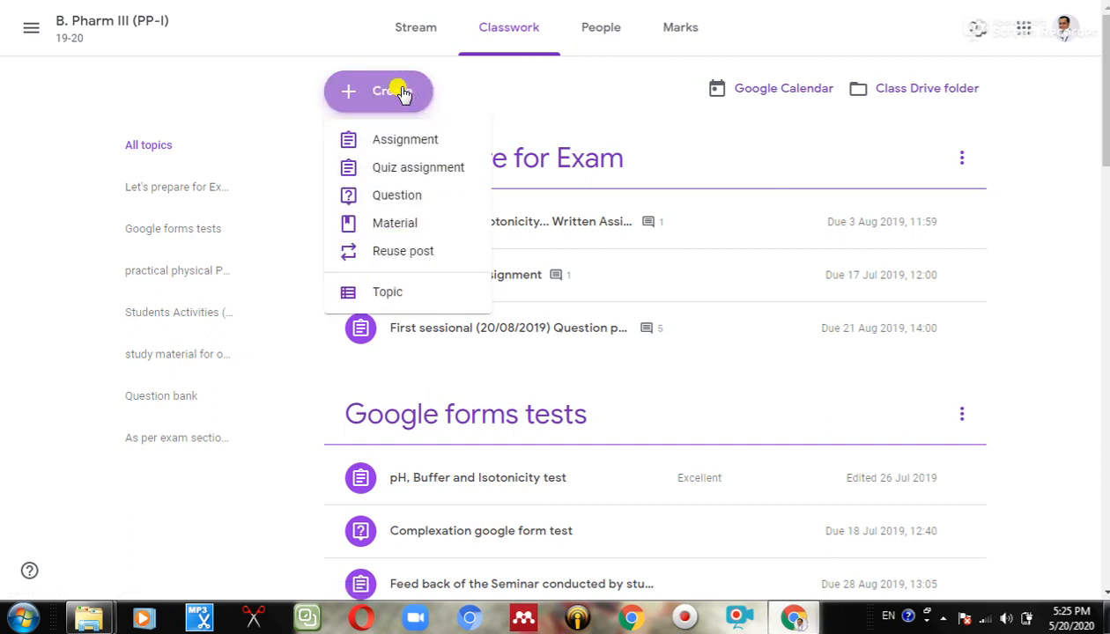
click(401, 235)
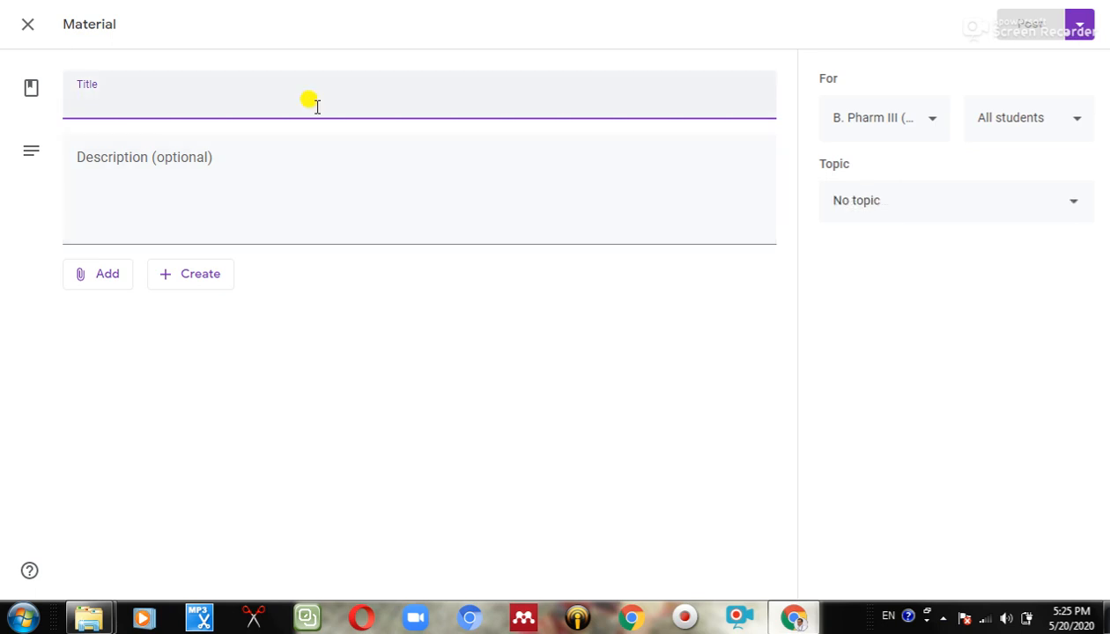
text(Yo)
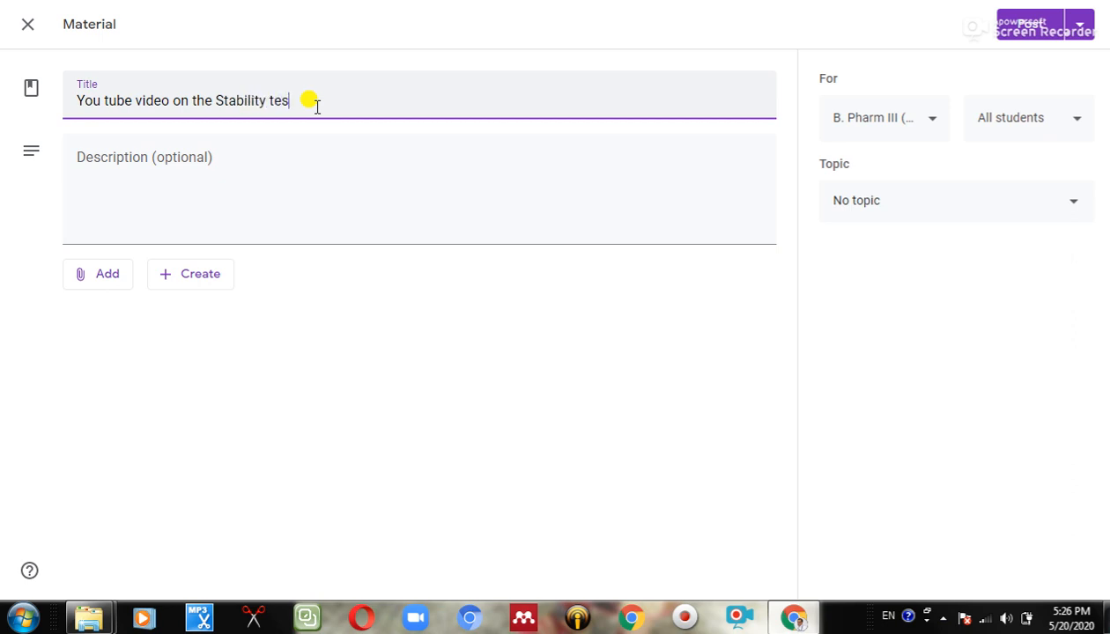
Describe the material as "Q1D Bracketing and Matrixing", with a second line "After this google form test containing 10MCQ based on the video need to solve"
click(298, 166)
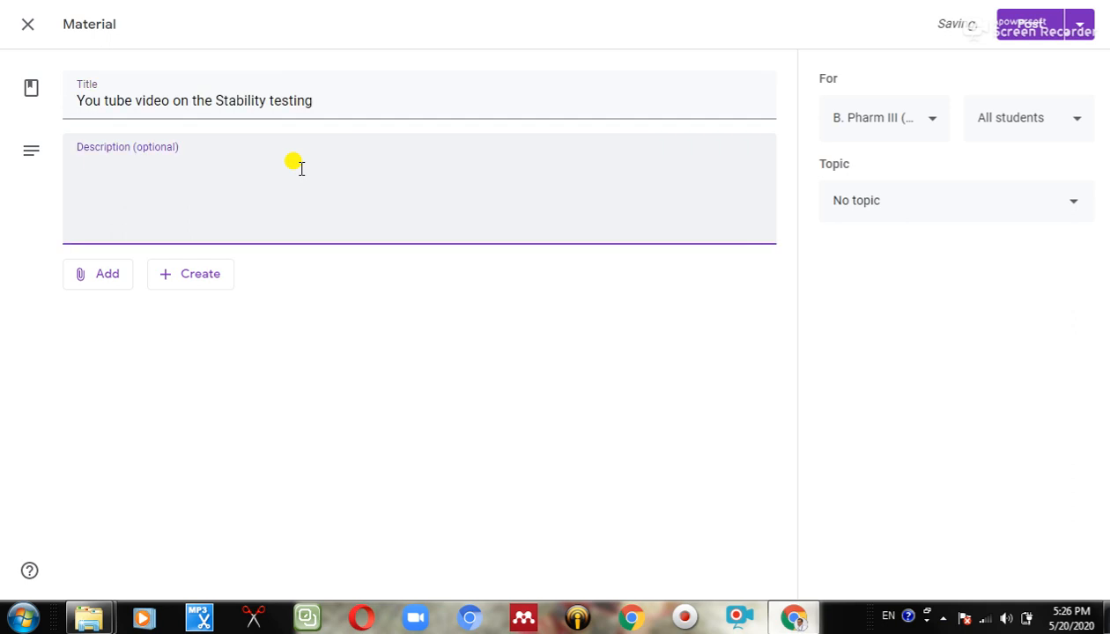
text(Q1D Bracketing and)
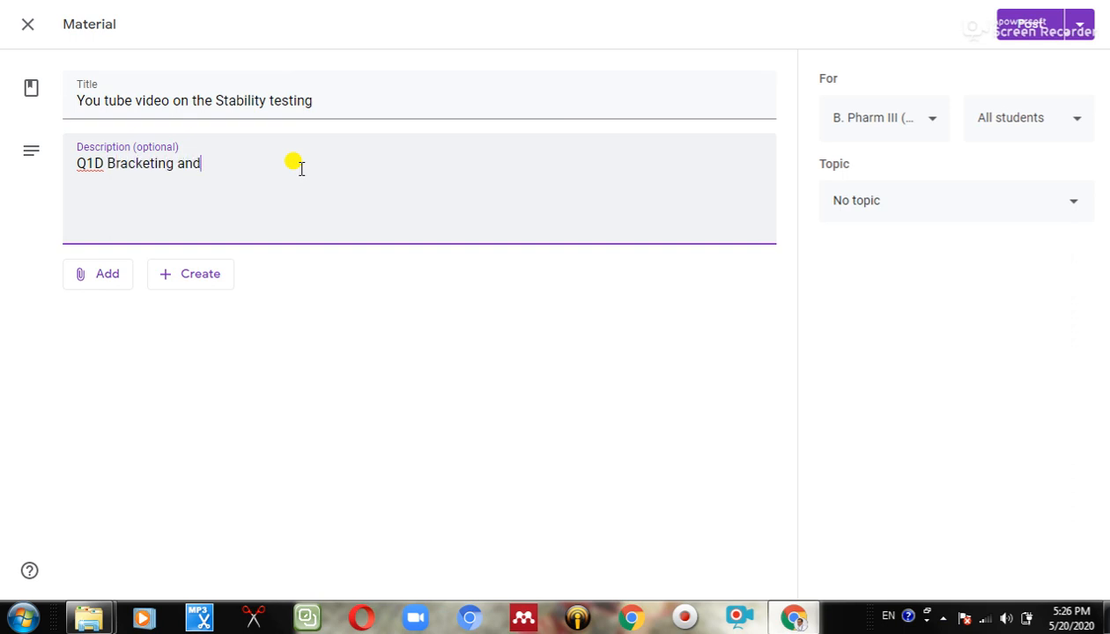
text( Matrixing)
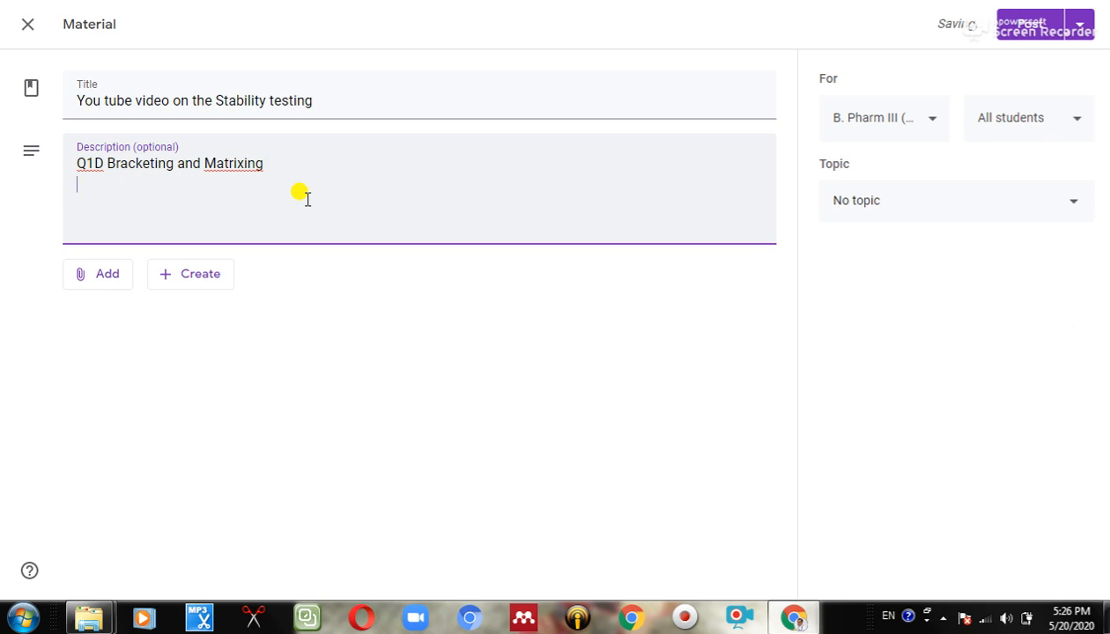
key(Return)
text(Aft)
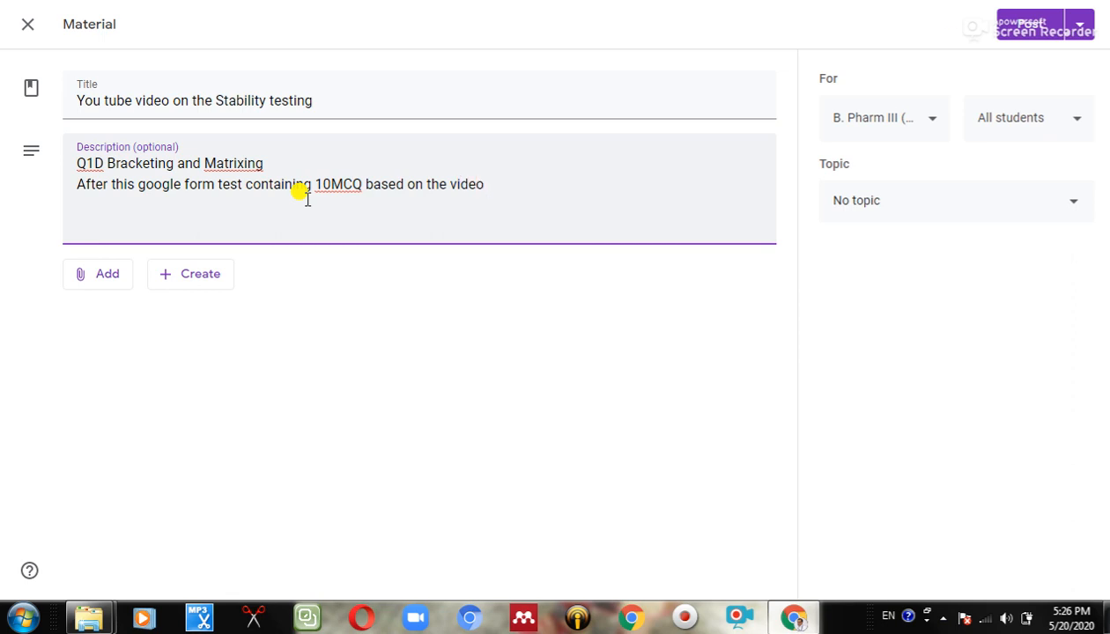
text(need to solve)
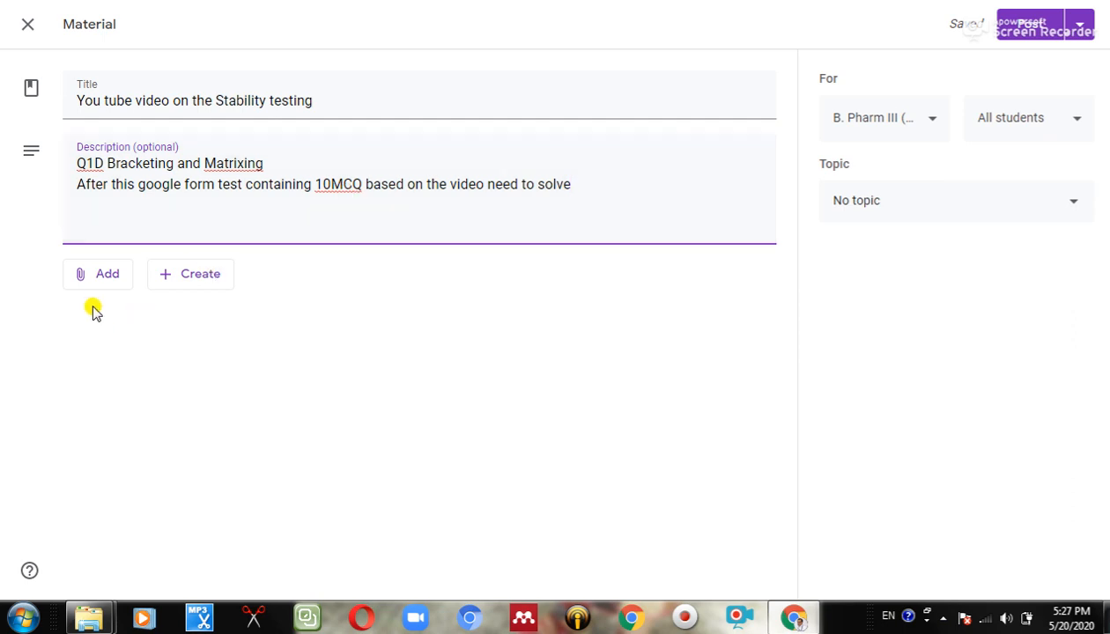
Search YouTube for stability testing with the presenter's name and attach the "Stability Tersting Q1D Part 1" Bracketing and Matrixing Design video to the material
click(107, 277)
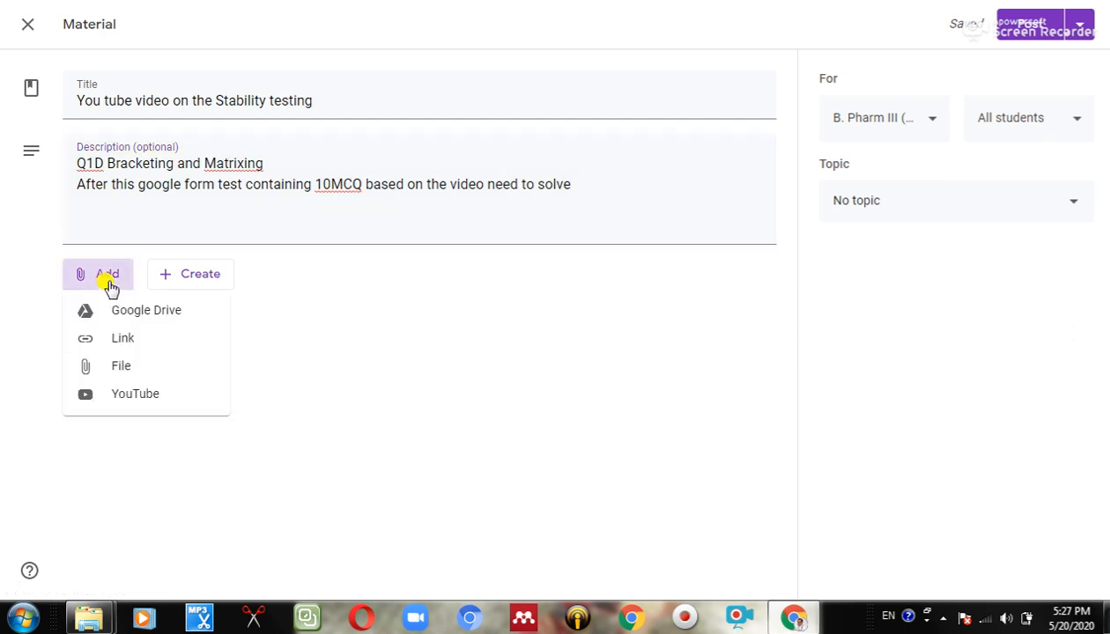
click(110, 396)
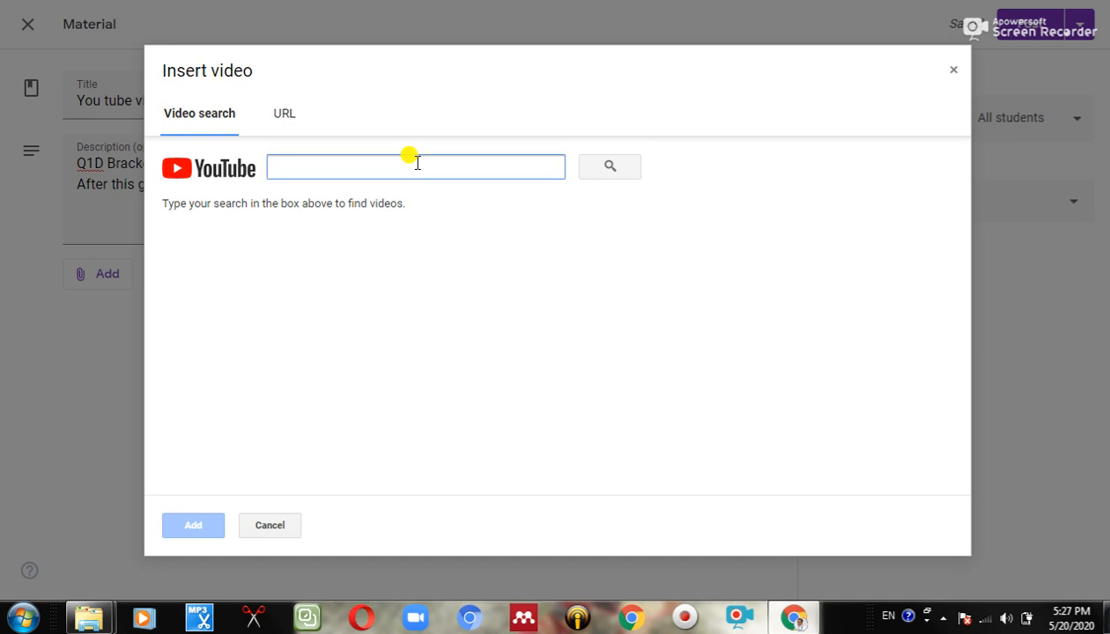
text(Stability testing govind lohiya)
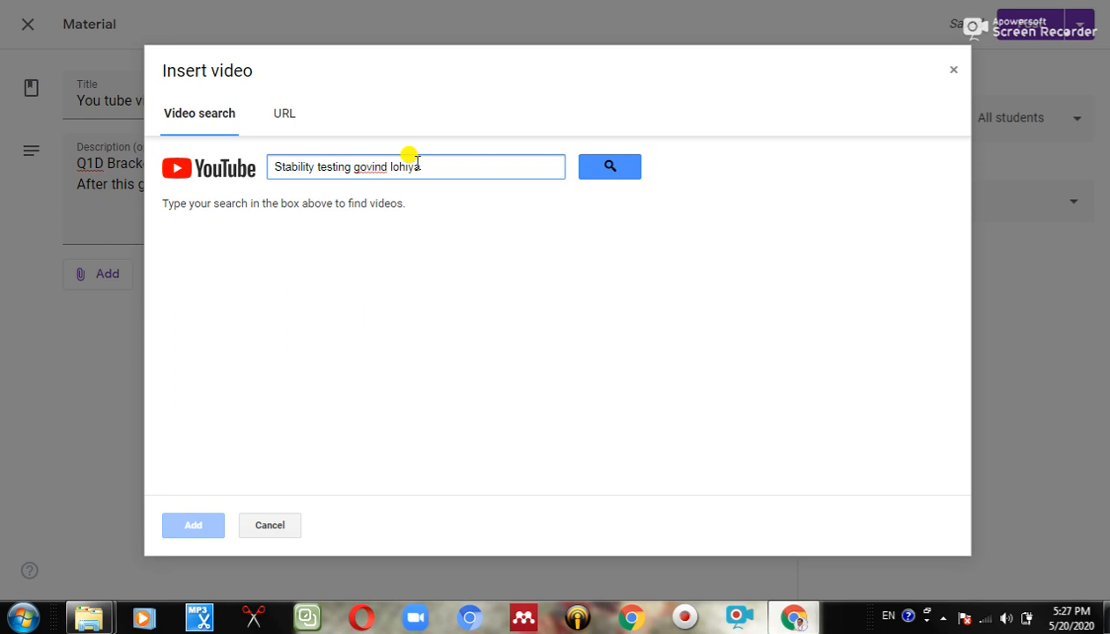
click(611, 167)
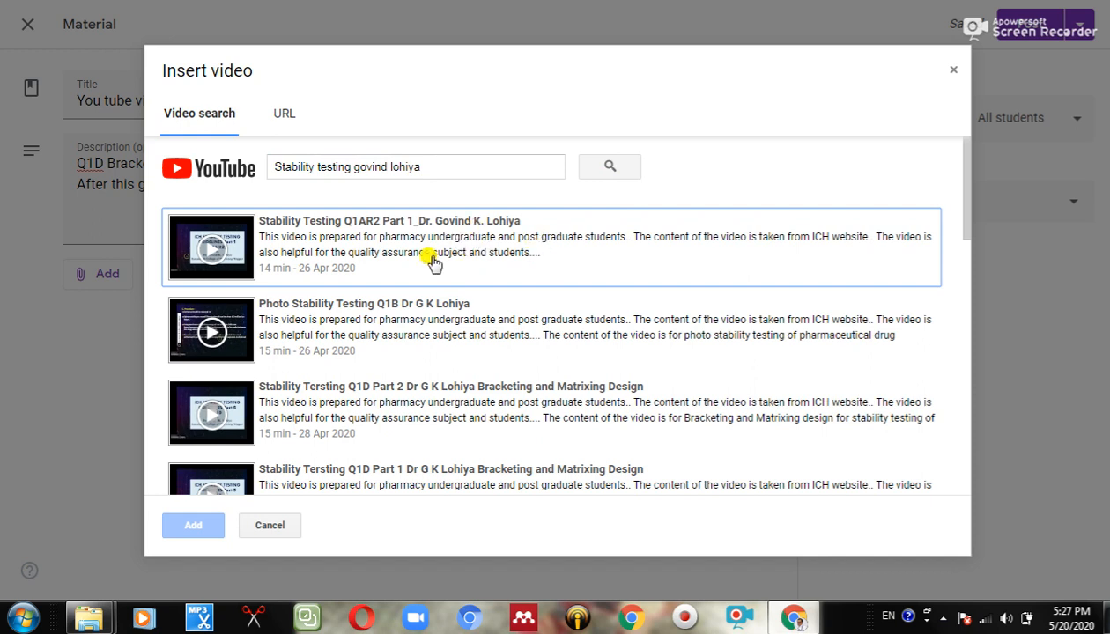
scroll(433, 291, down, 2)
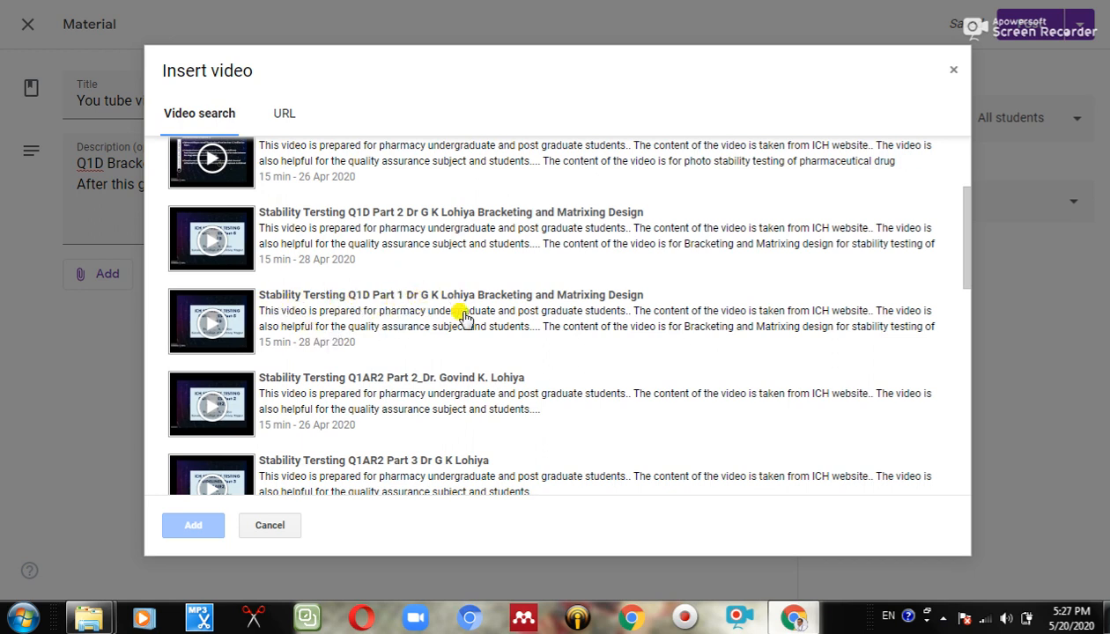
click(340, 322)
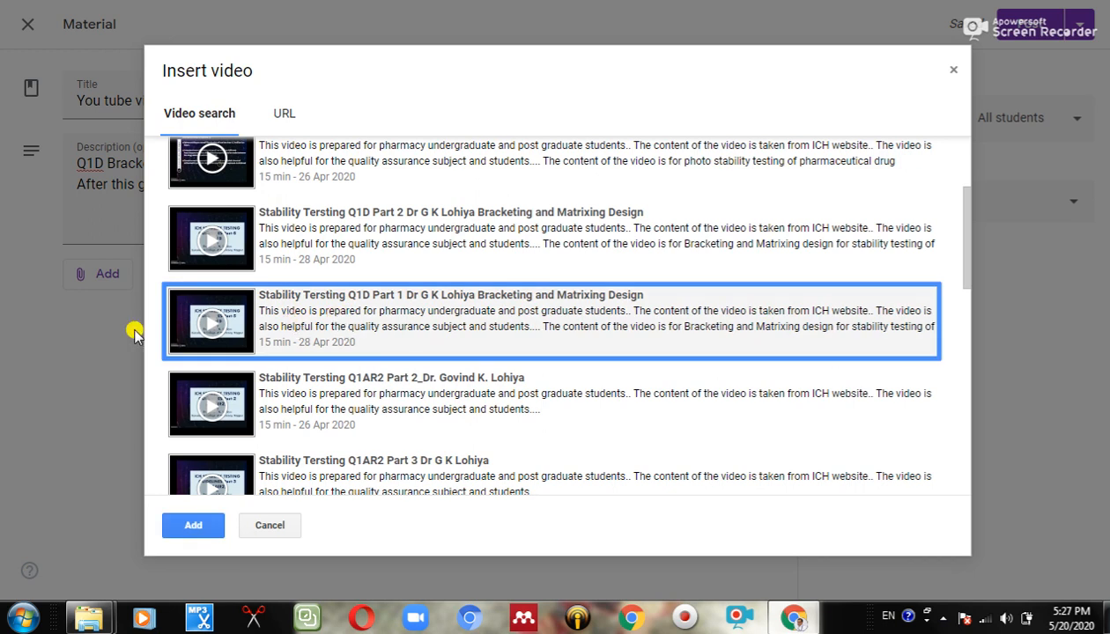
click(187, 523)
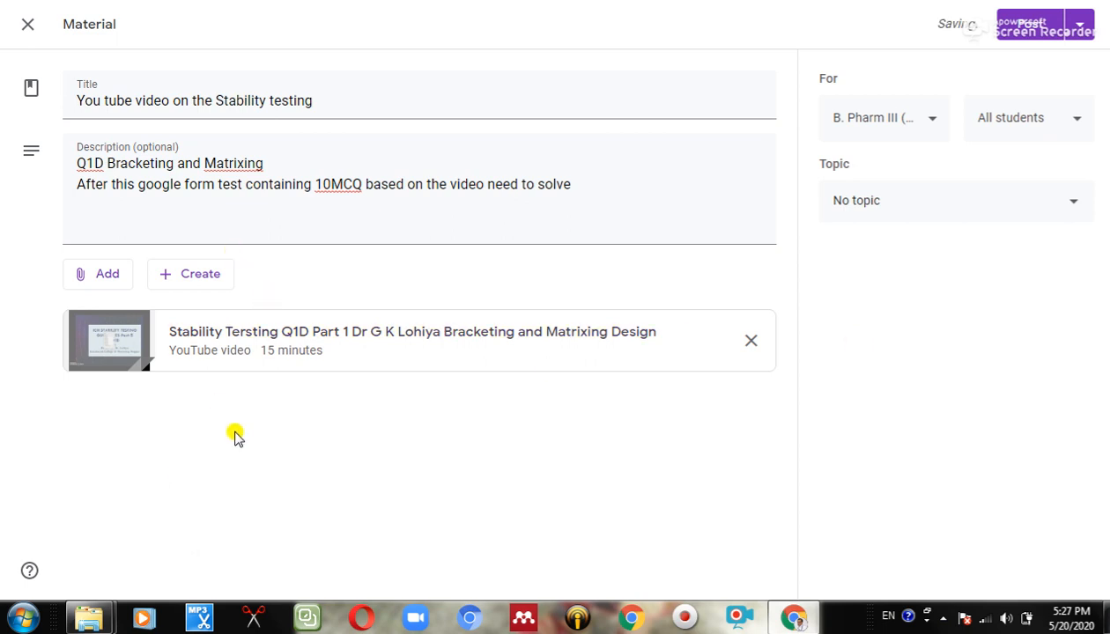
Upload the file Q1D.pdf from the computer as a second attachment to the material
click(106, 287)
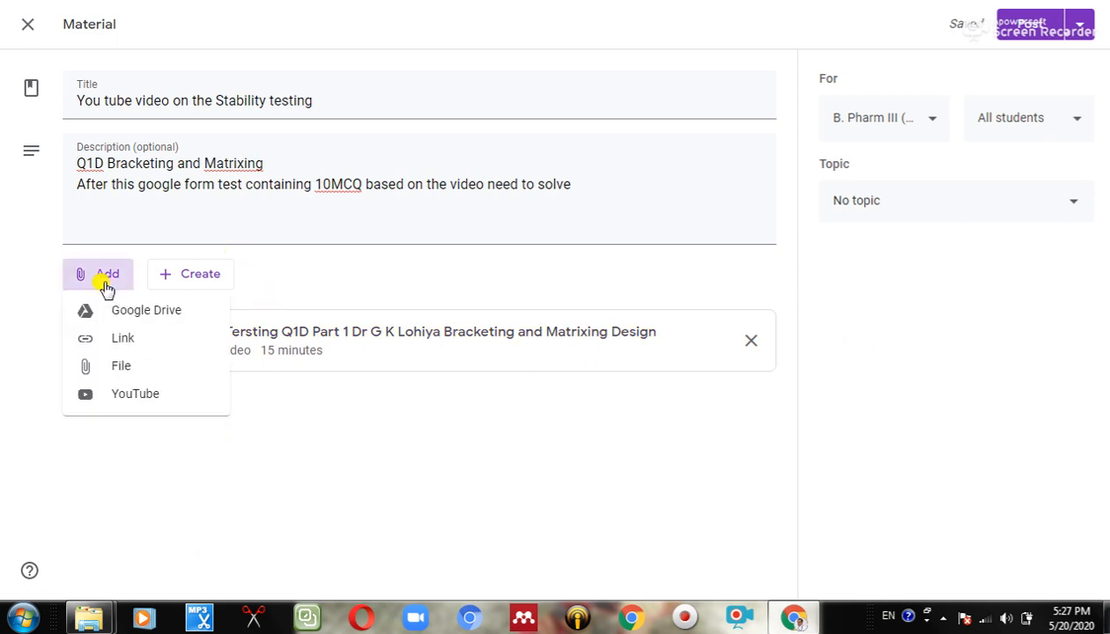
click(134, 368)
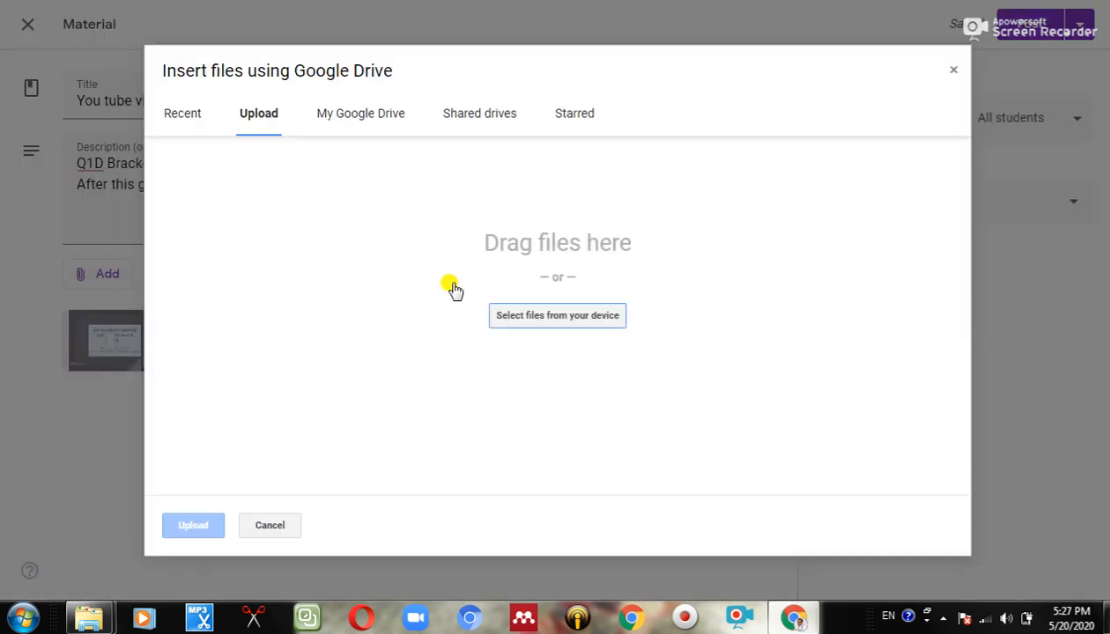
click(551, 323)
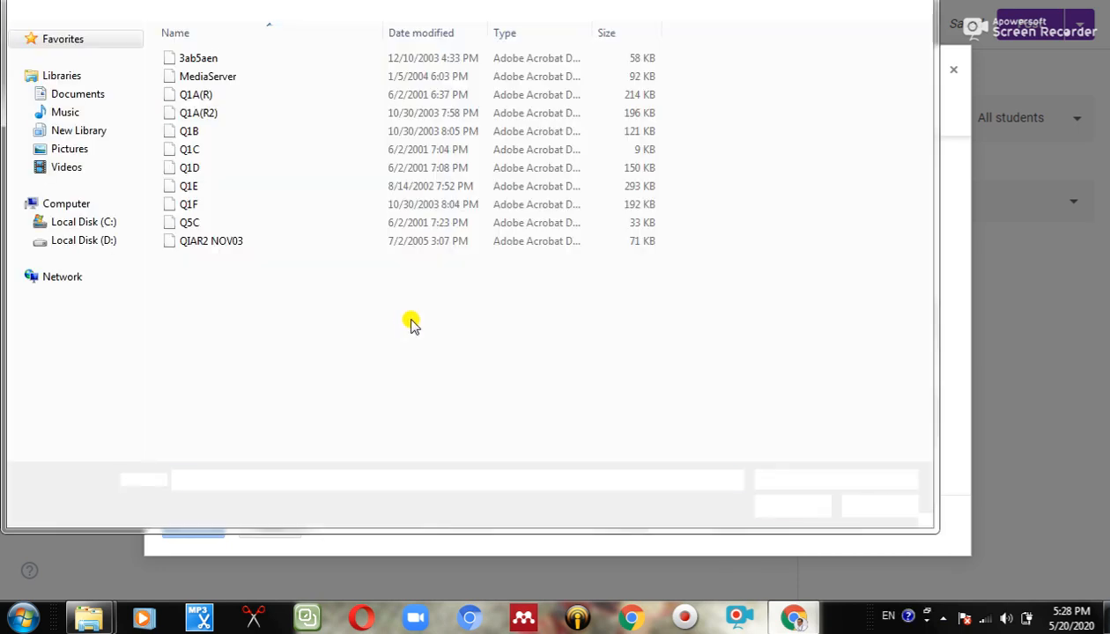
double_click(205, 169)
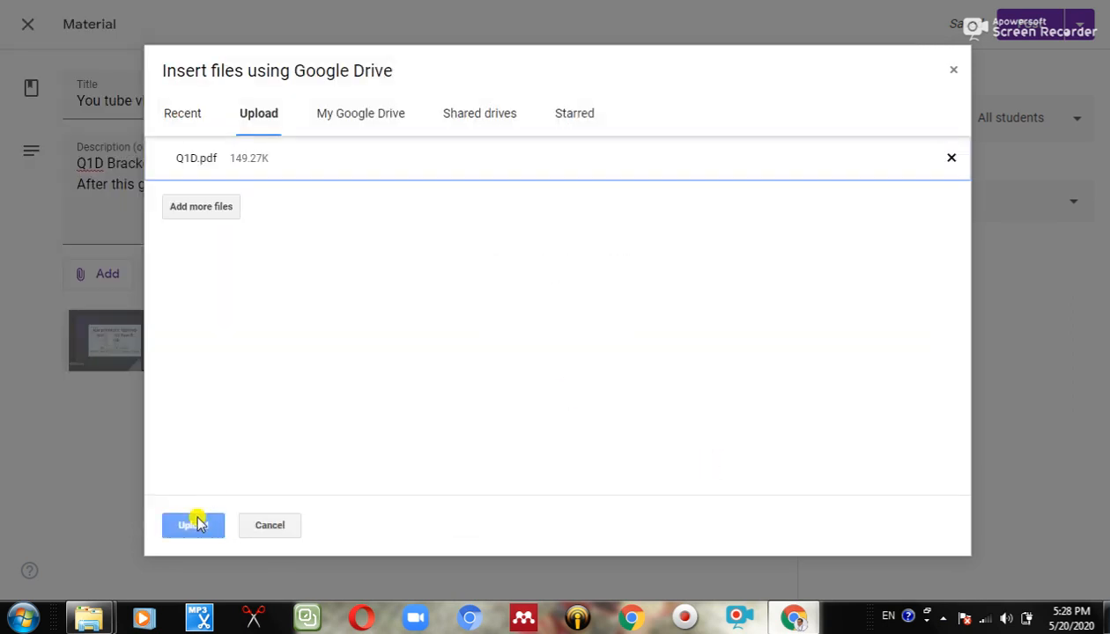
click(192, 526)
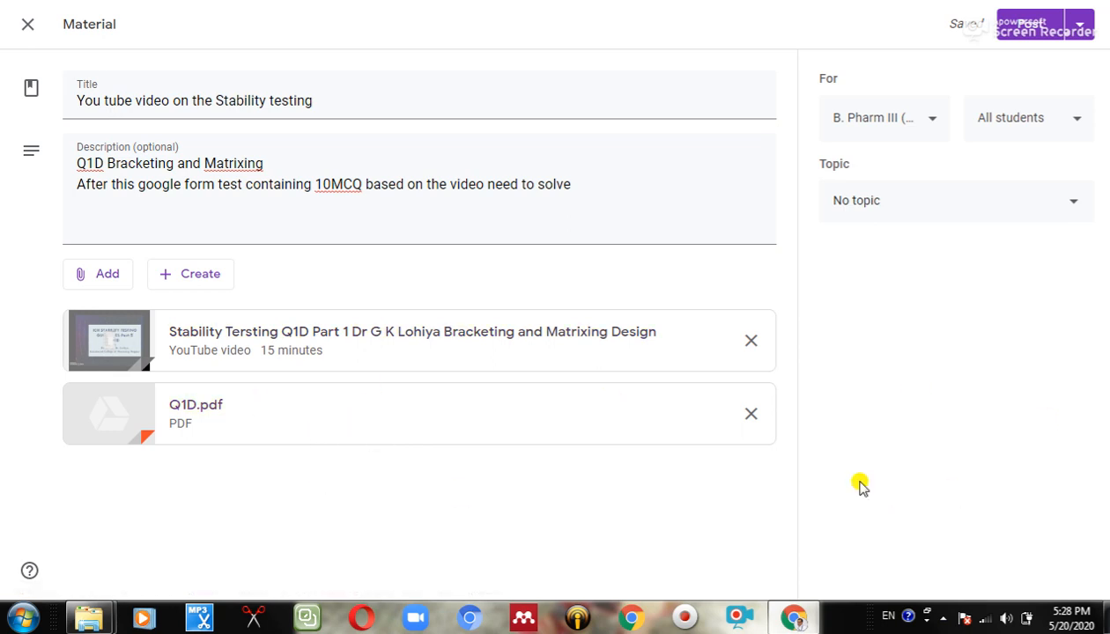
Assign the material to the topic "study material for out class activity" and post it to the class
click(956, 213)
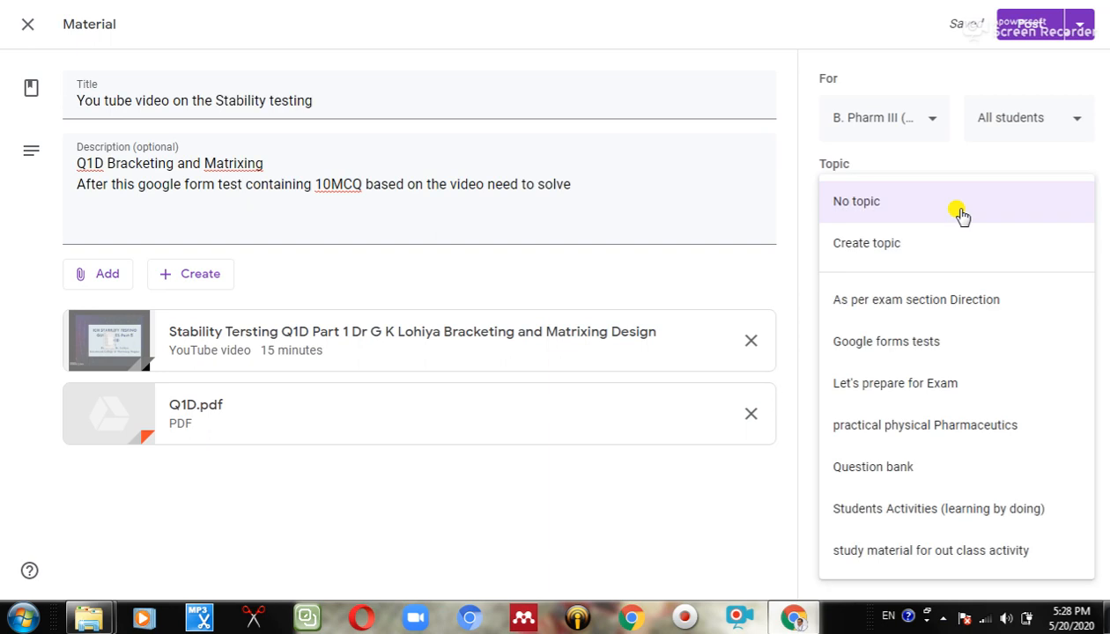
click(919, 555)
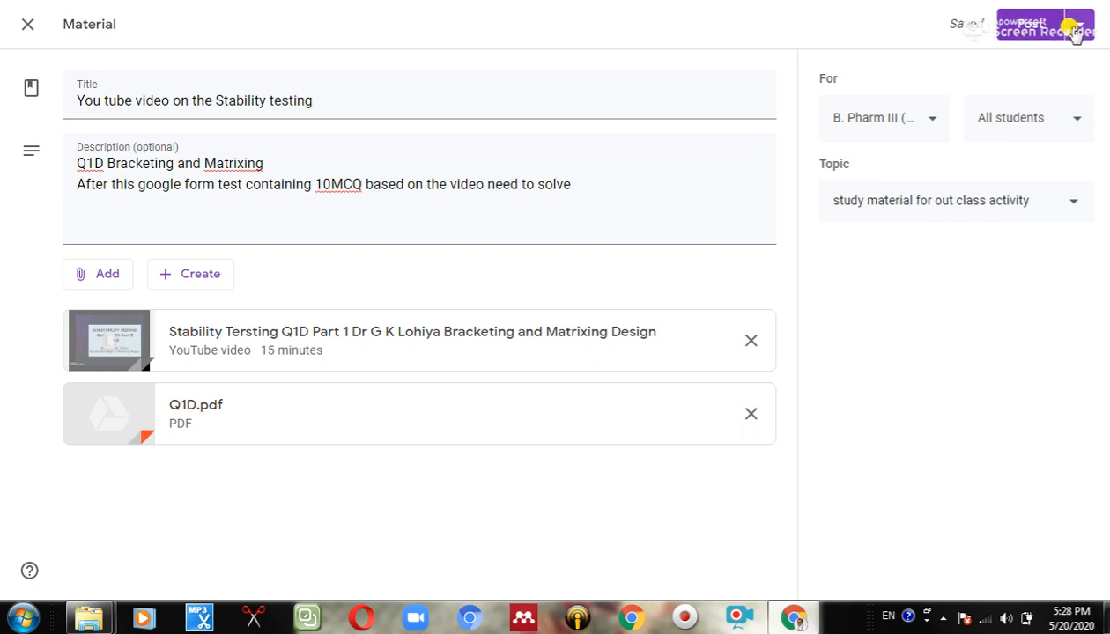
click(1074, 32)
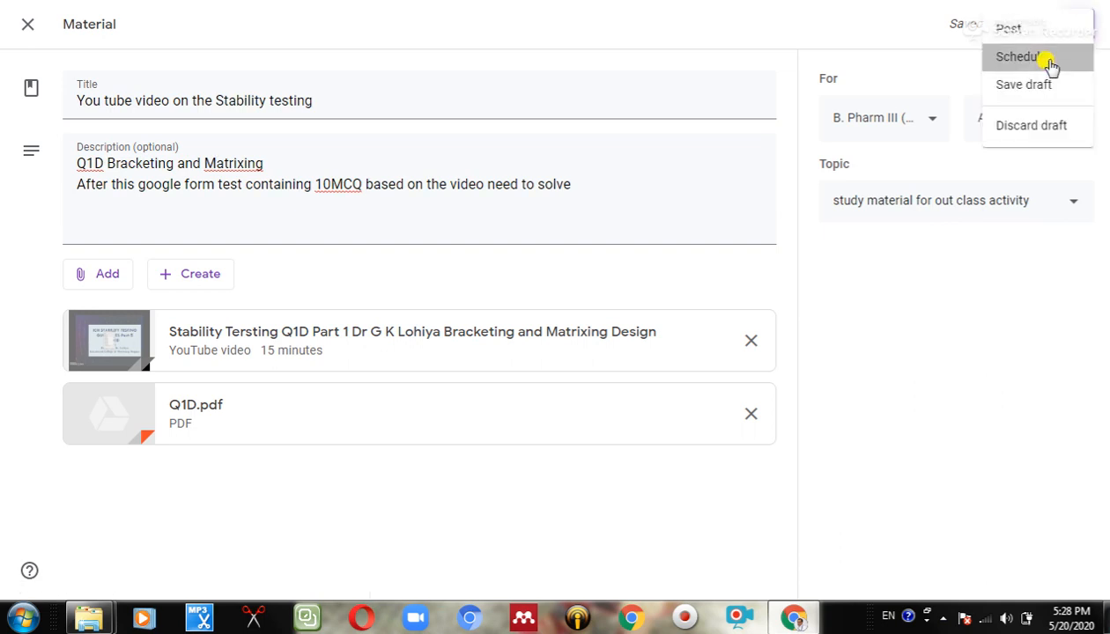
click(1048, 58)
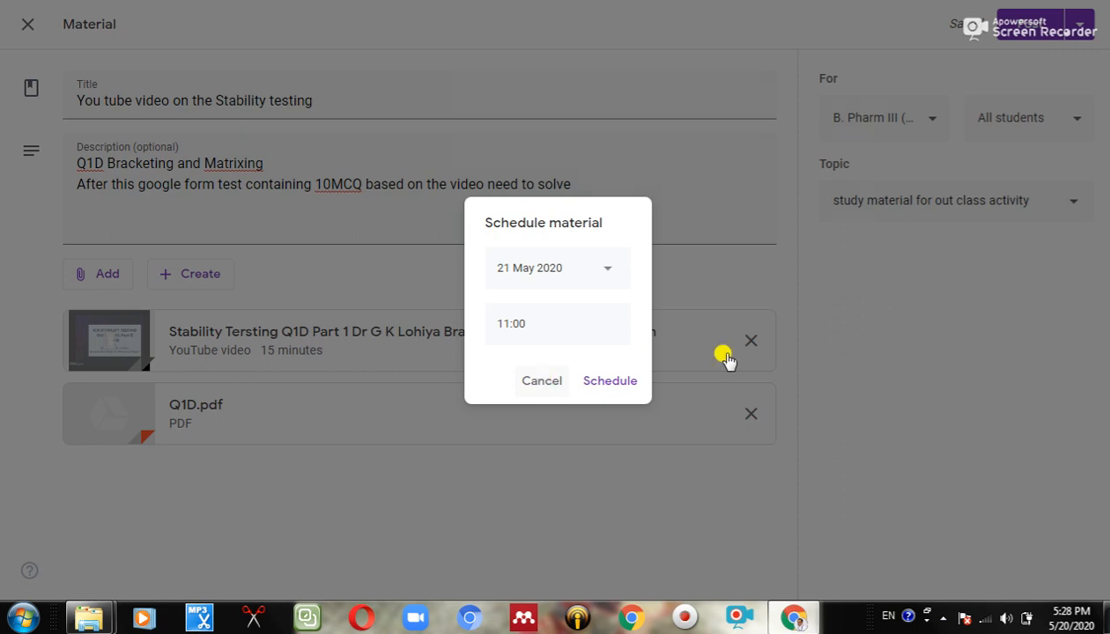
click(1101, 245)
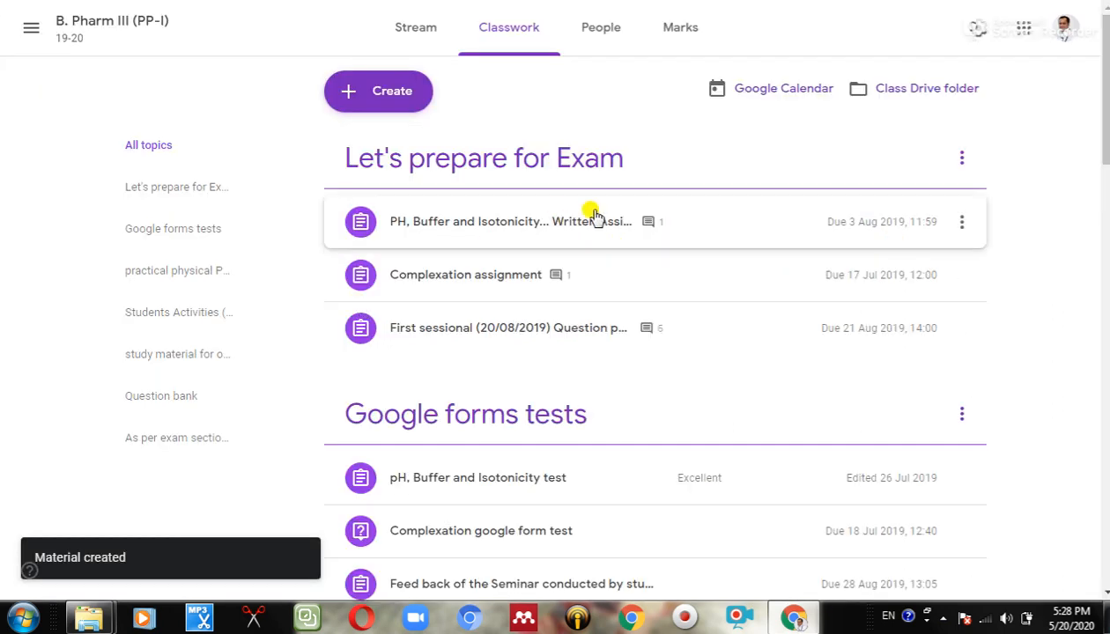
Examine the classwork topics from "Let's prepare for Exam" through "As per exam section Direction"
scroll(662, 216, down, 2)
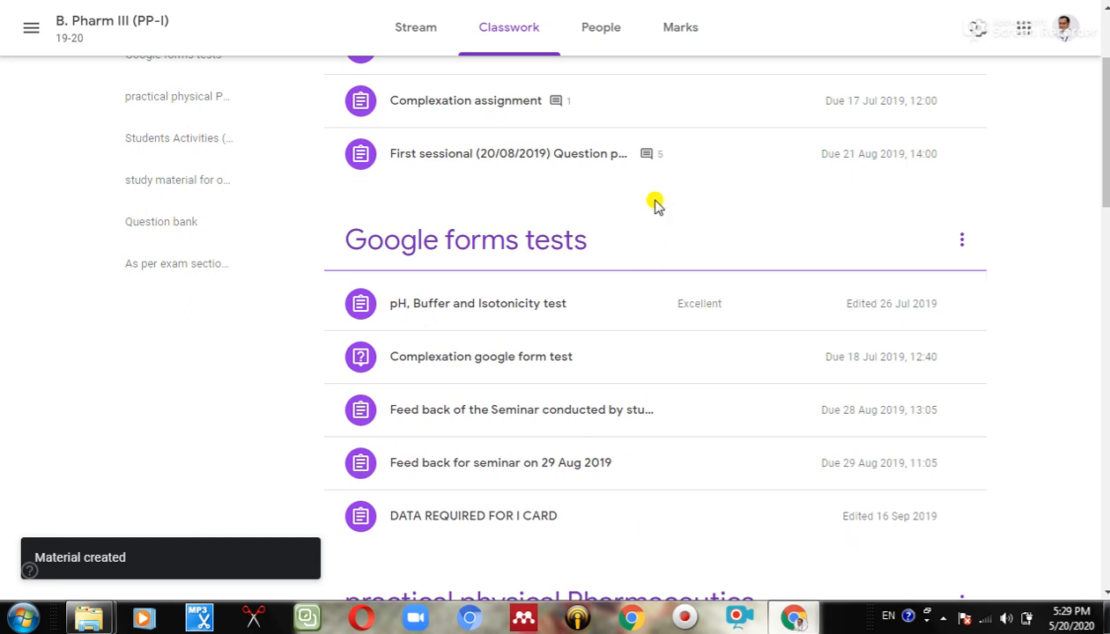
scroll(653, 212, down, 4)
scroll(644, 223, down, 2)
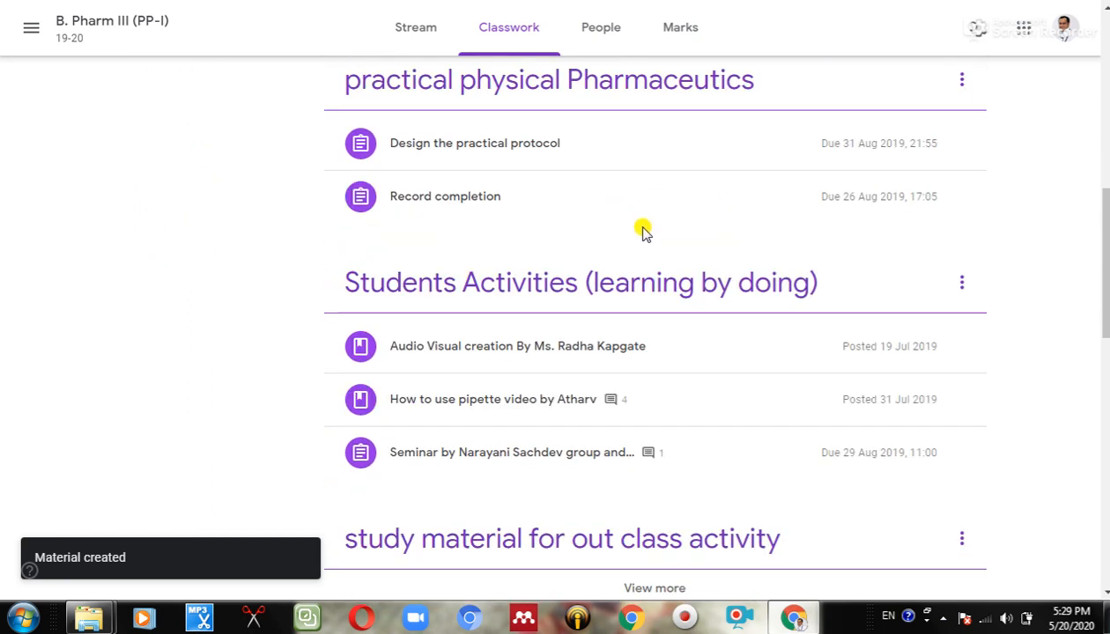
scroll(663, 322, down, 5)
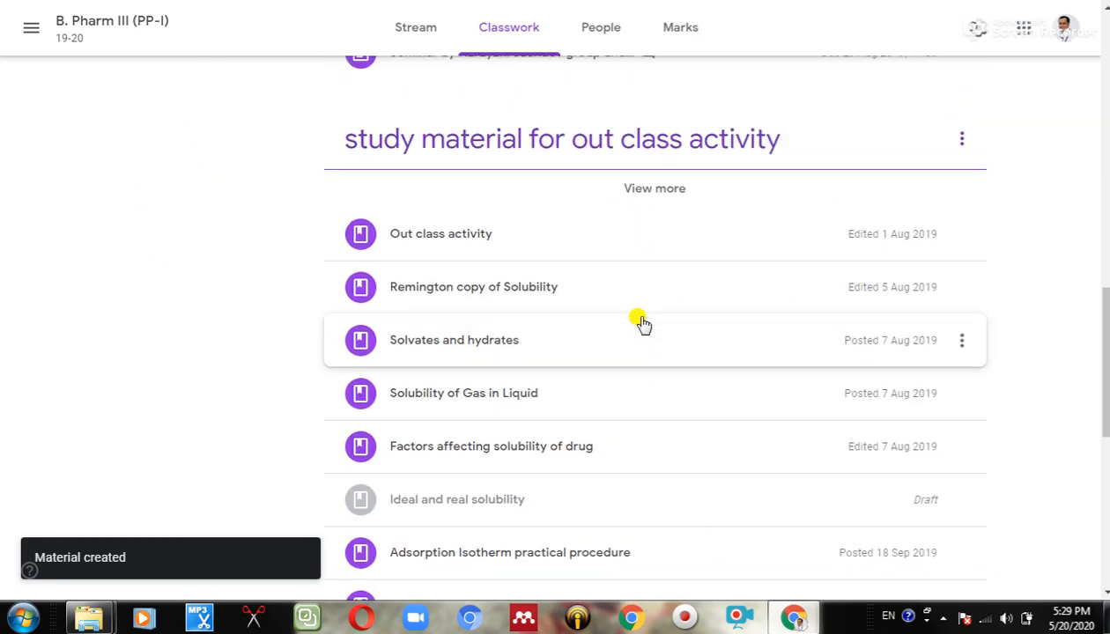
scroll(572, 264, up, 2)
scroll(750, 297, down, 1)
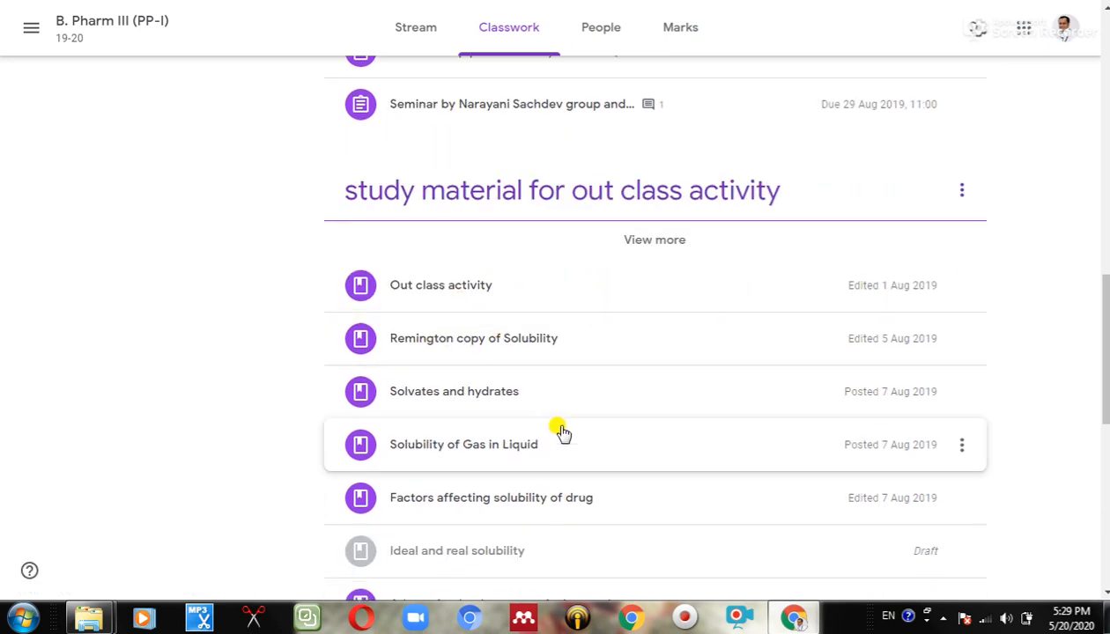
scroll(562, 434, down, 1)
scroll(694, 407, down, 1)
scroll(693, 406, up, 1)
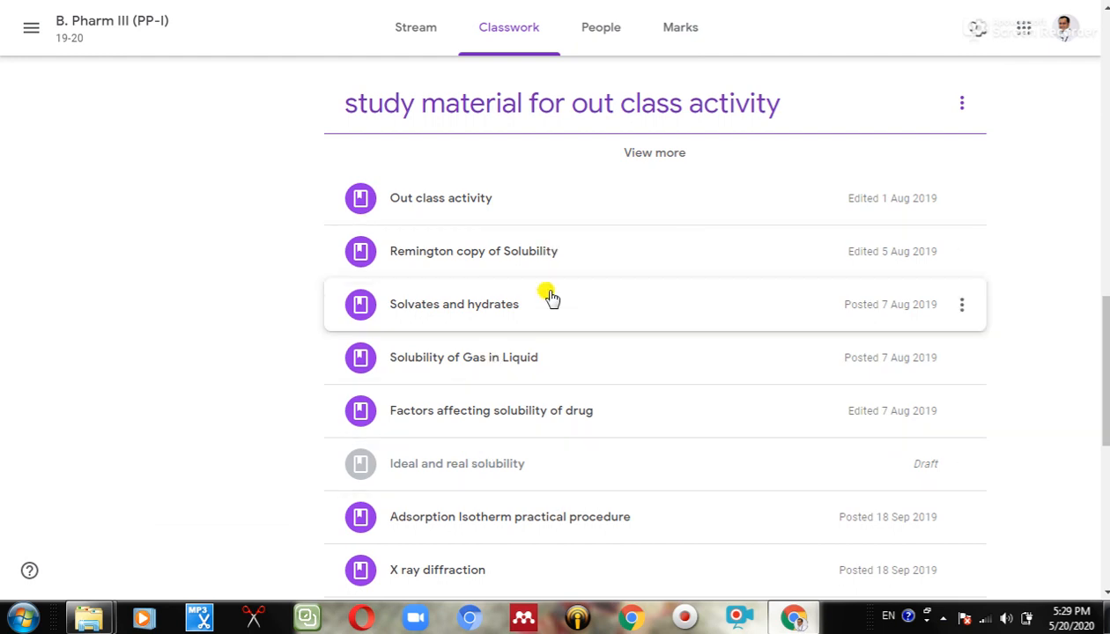
scroll(601, 282, up, 5)
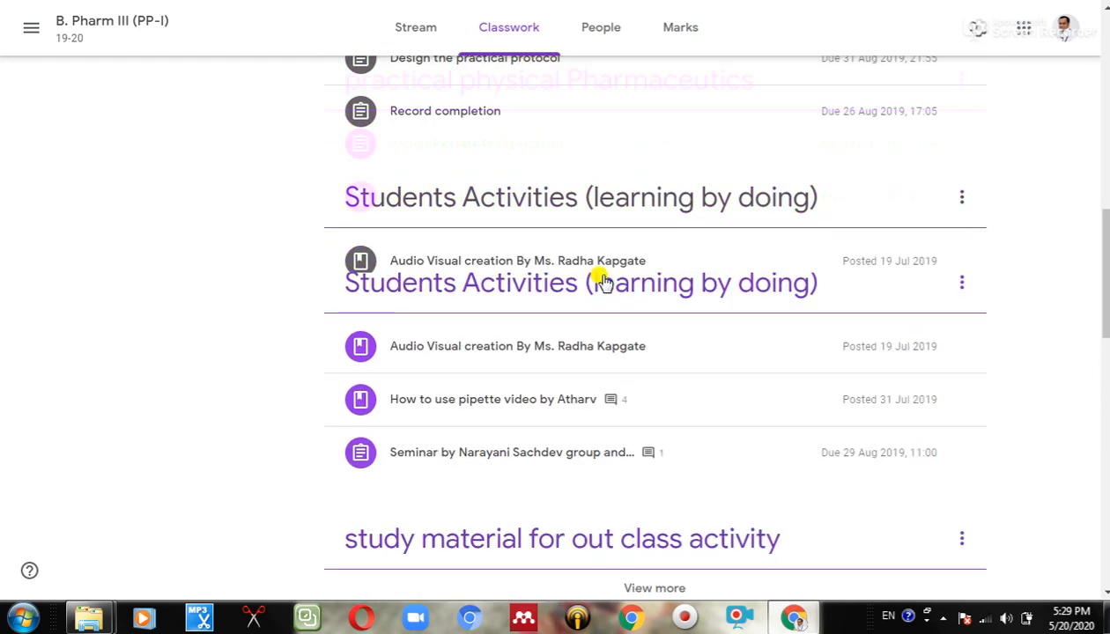
scroll(602, 283, down, 10)
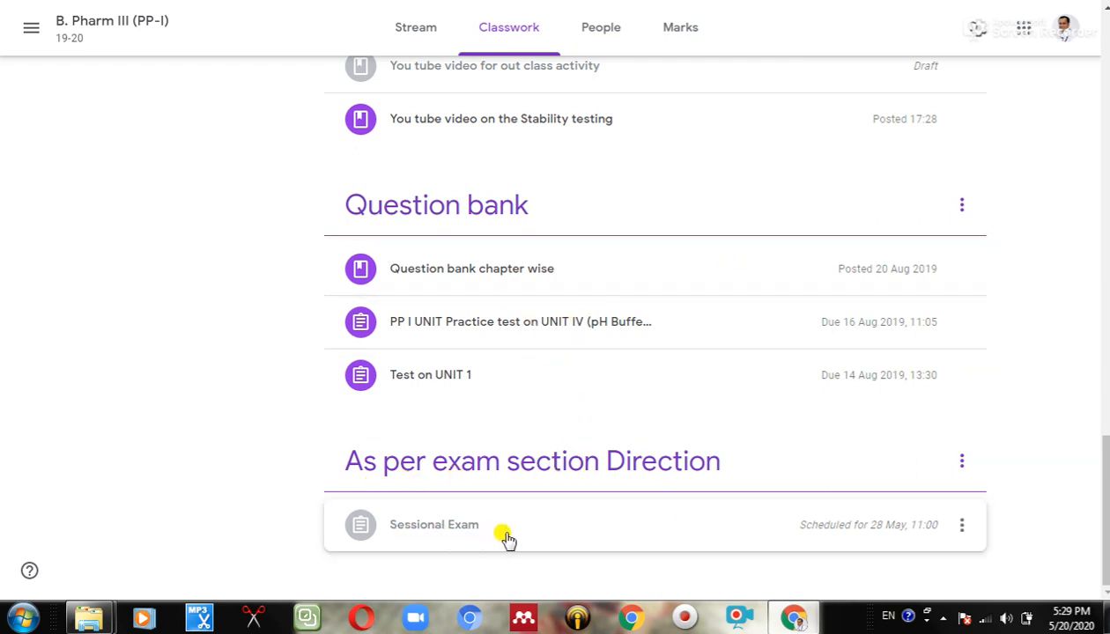
Locate the stability testing video post under "study material for out class activity" and check its available options
scroll(508, 539, up, 3)
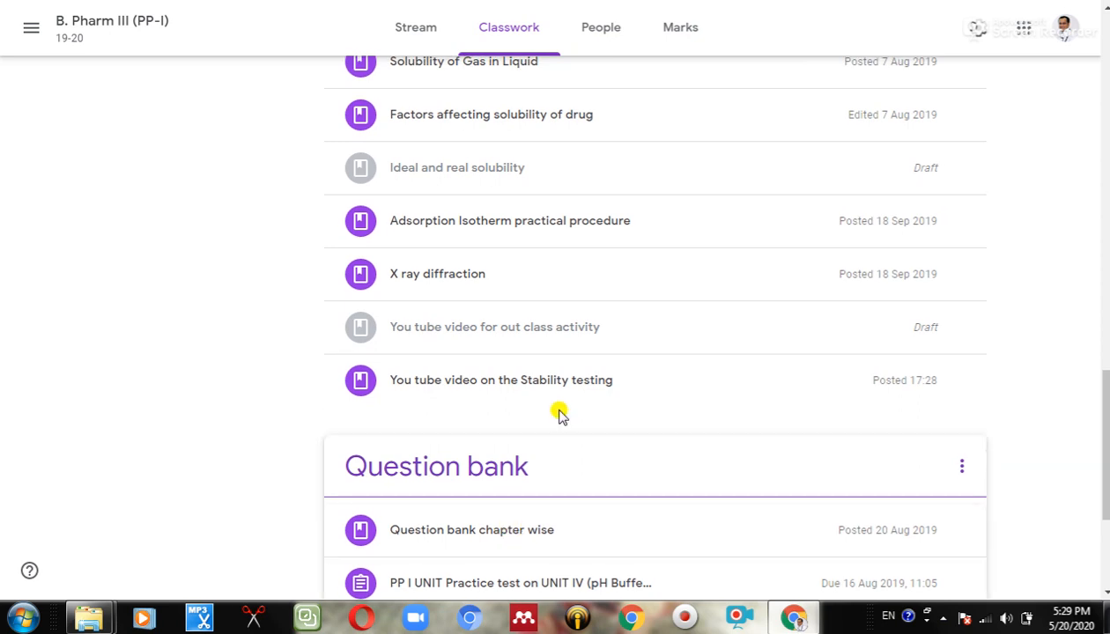
scroll(532, 283, up, 1)
scroll(532, 283, up, 3)
scroll(525, 293, down, 1)
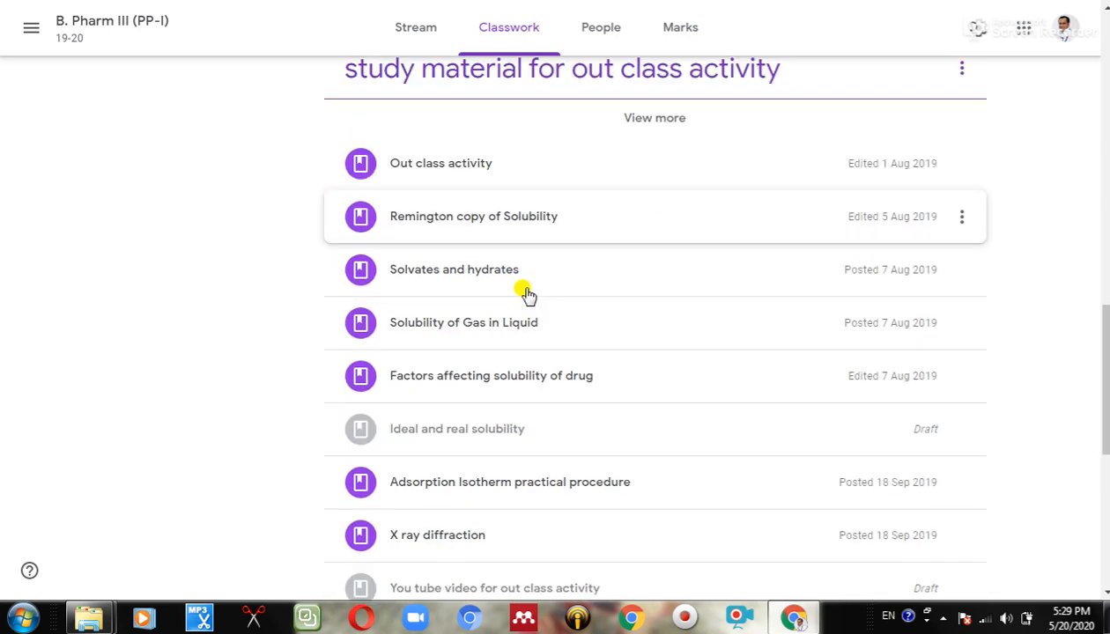
scroll(665, 246, down, 1)
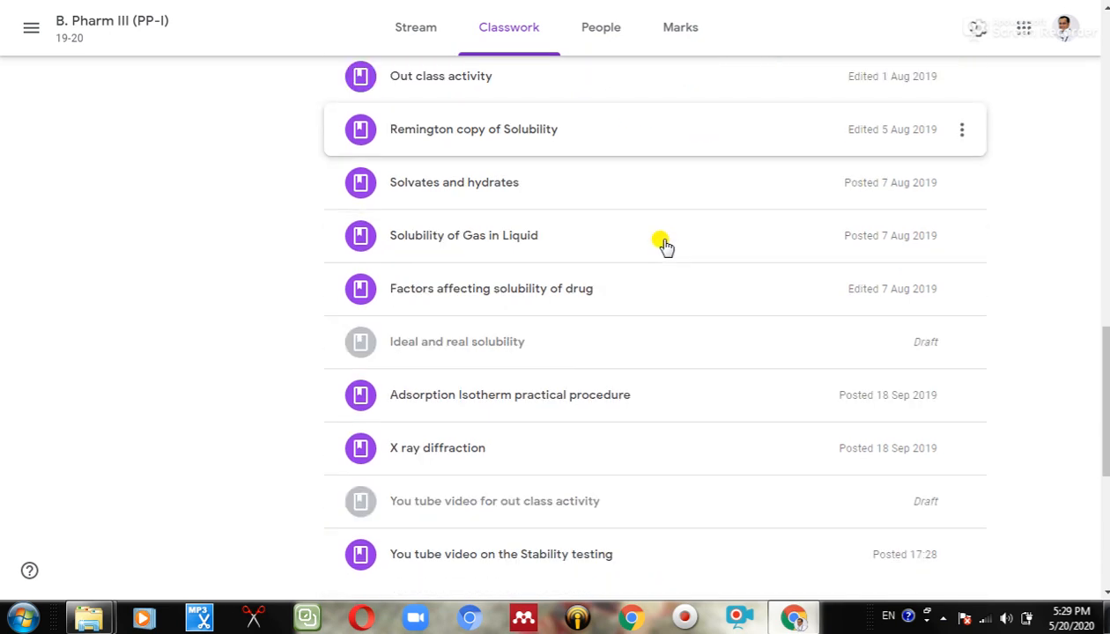
scroll(665, 247, down, 1)
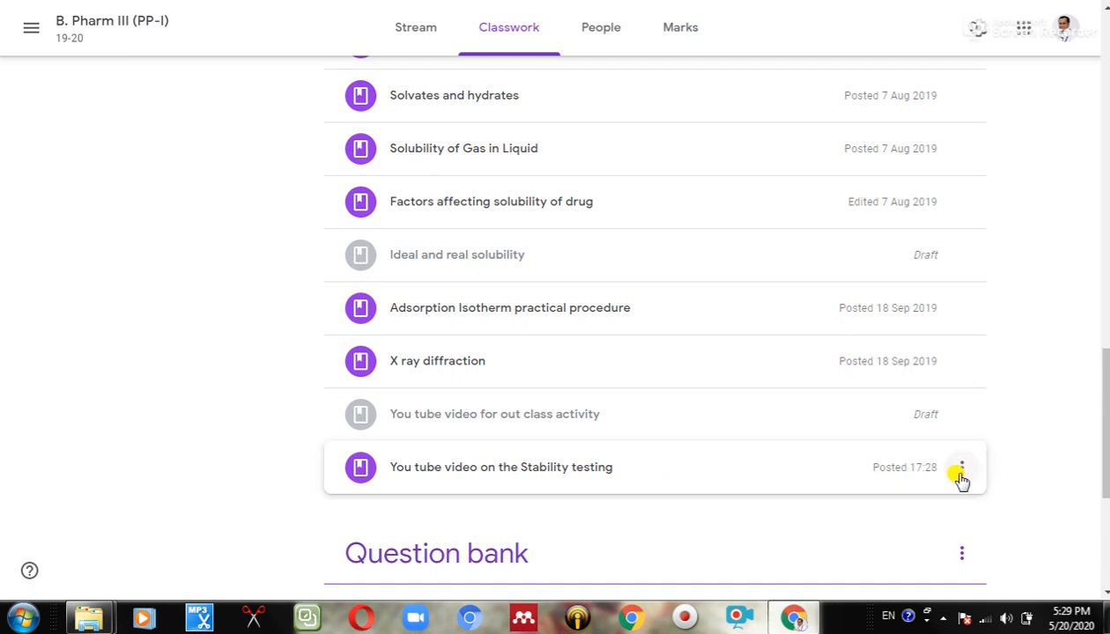
click(961, 474)
click(1016, 451)
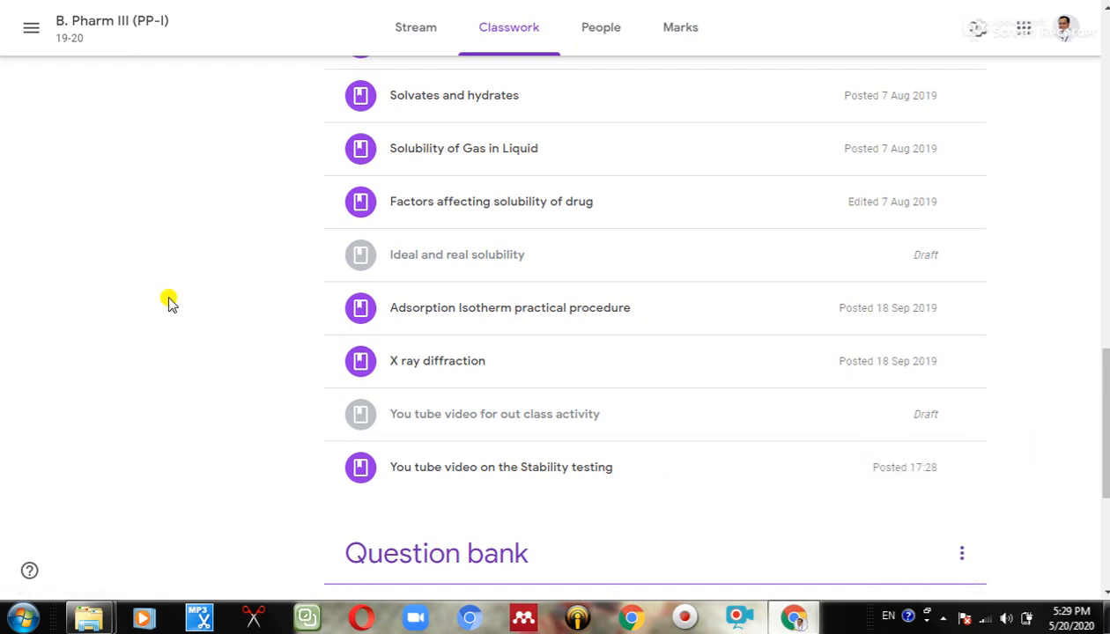
scroll(168, 300, up, 5)
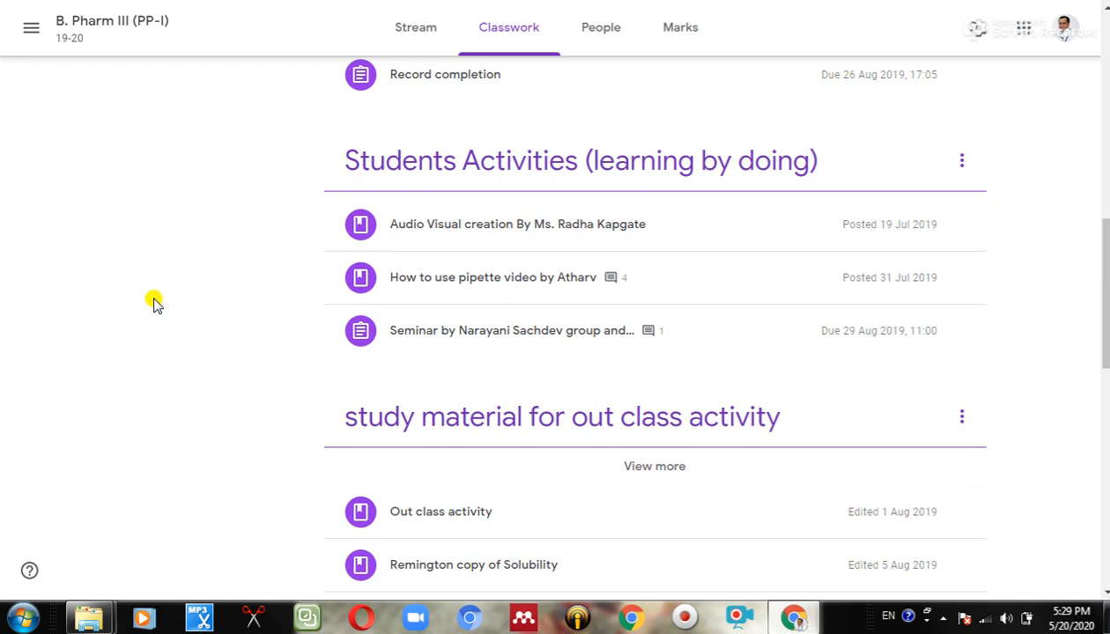
scroll(426, 262, up, 3)
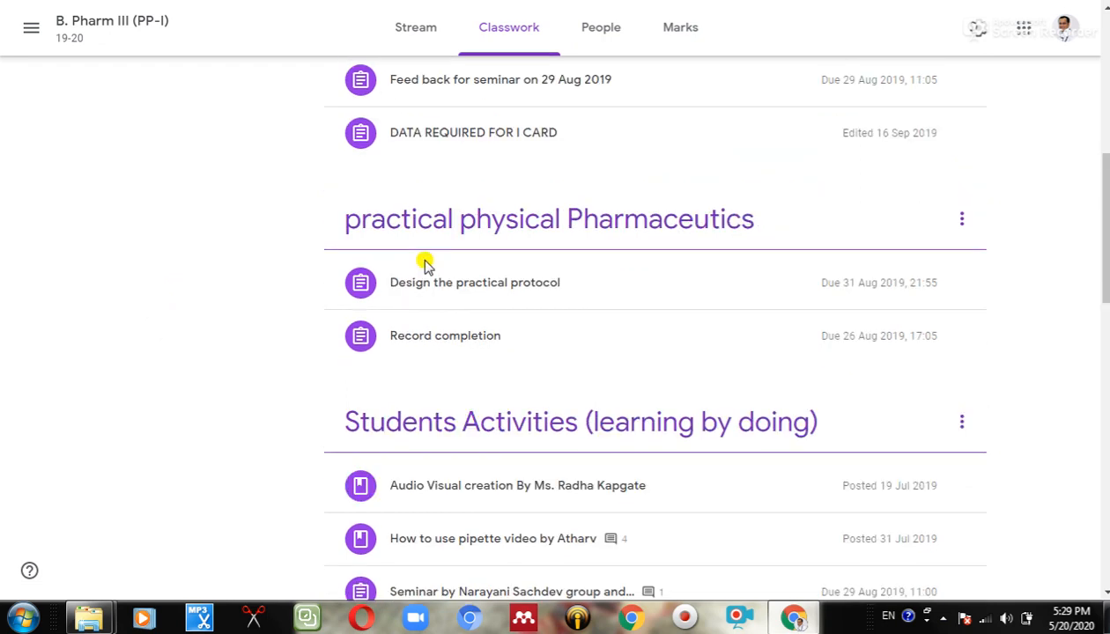
View the new stability testing material and its attachments in the class stream
click(424, 35)
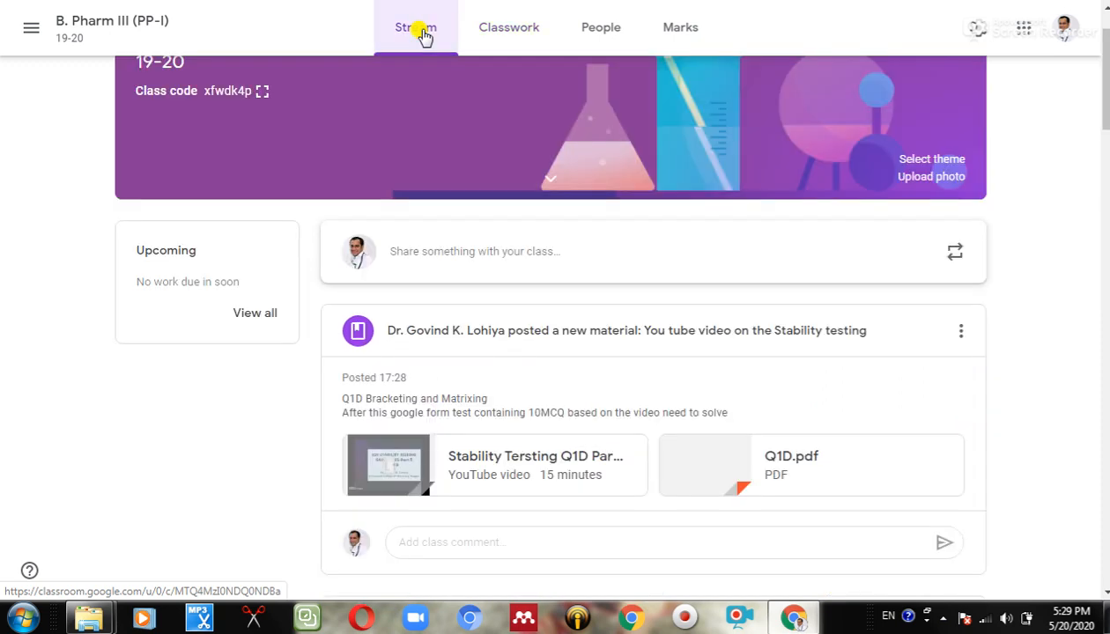
scroll(852, 346, down, 1)
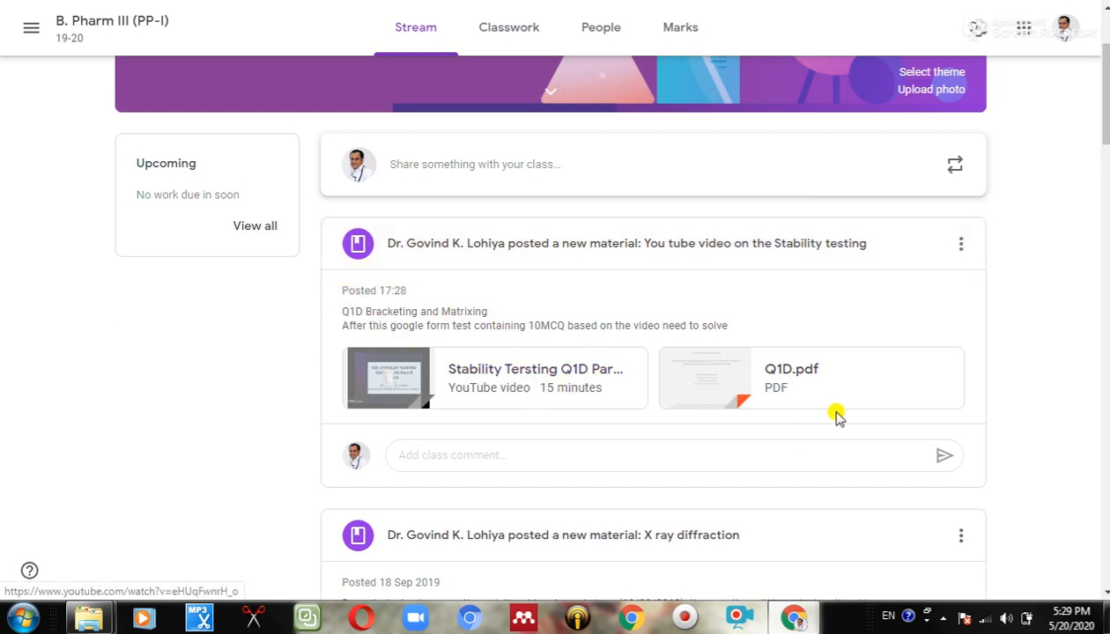
scroll(588, 343, down, 1)
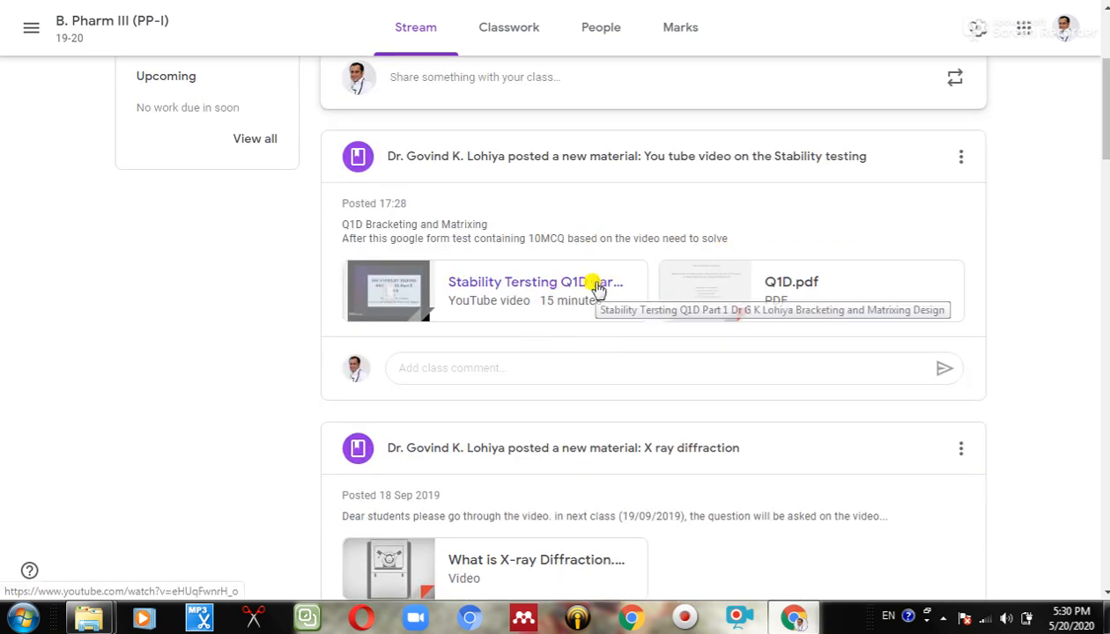
scroll(664, 281, up, 2)
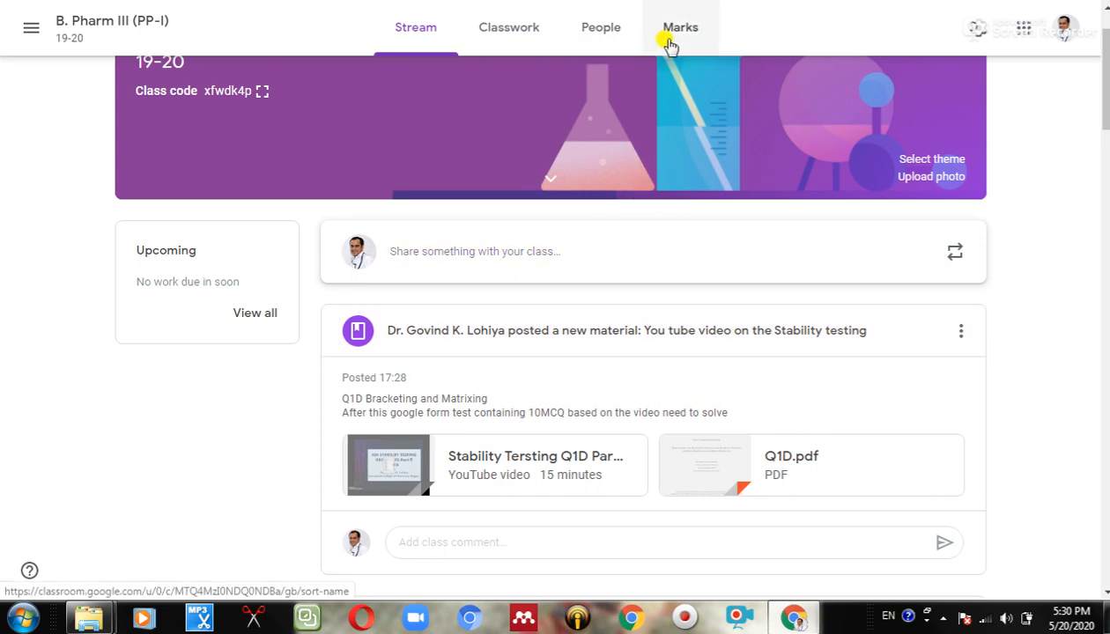
Select the third student in the class's people list and check which actions are available for selected students
click(599, 39)
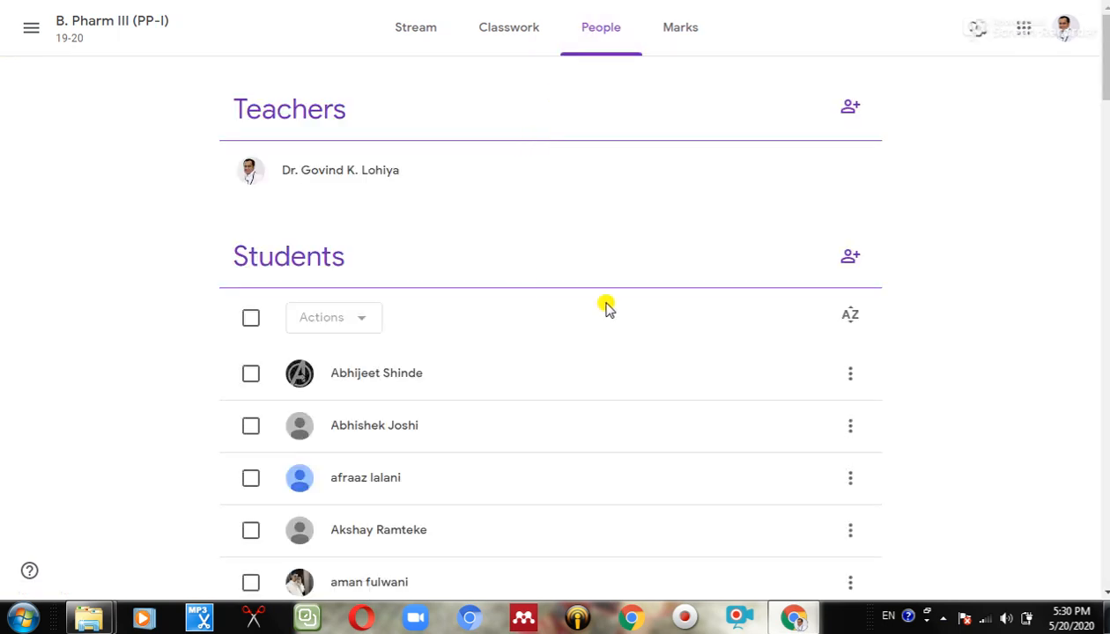
scroll(579, 331, down, 1)
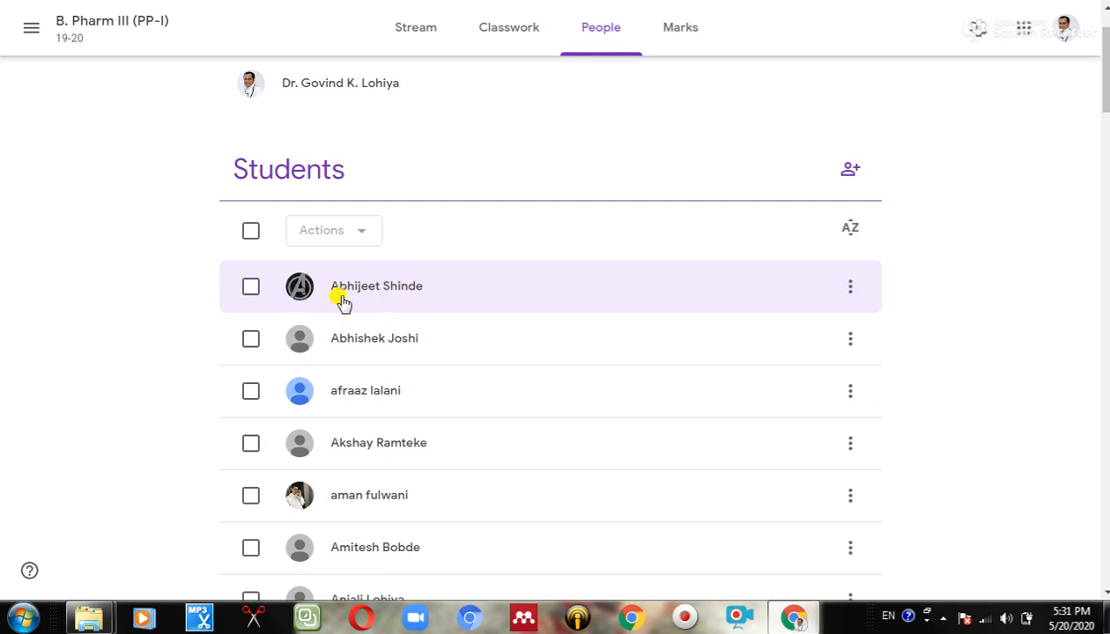
scroll(343, 324, down, 1)
scroll(344, 324, down, 3)
click(250, 304)
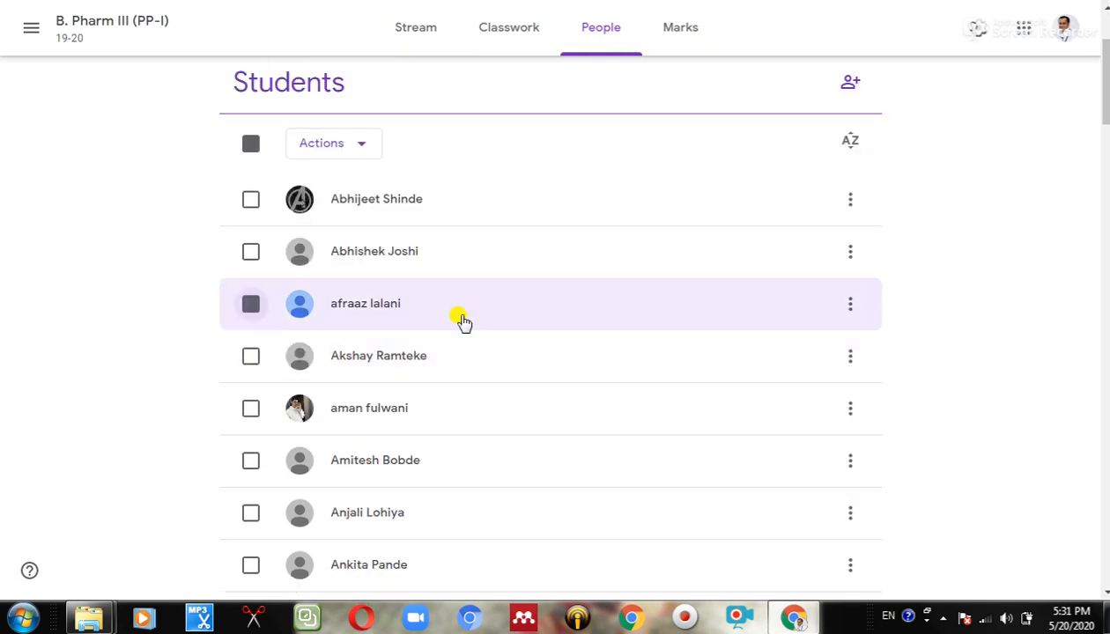
click(366, 144)
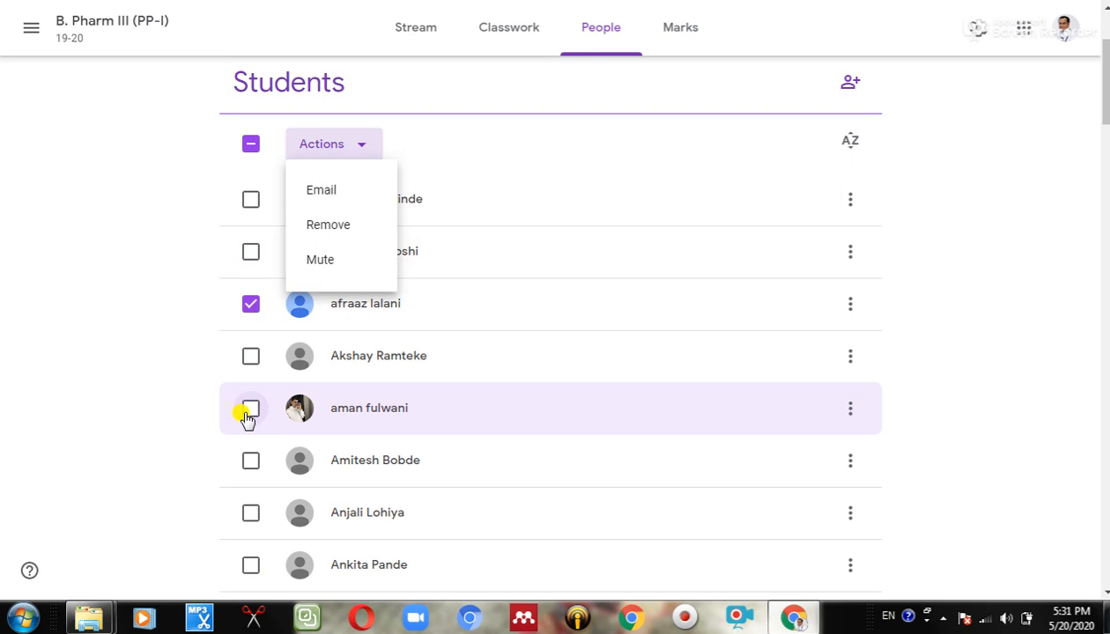
click(189, 298)
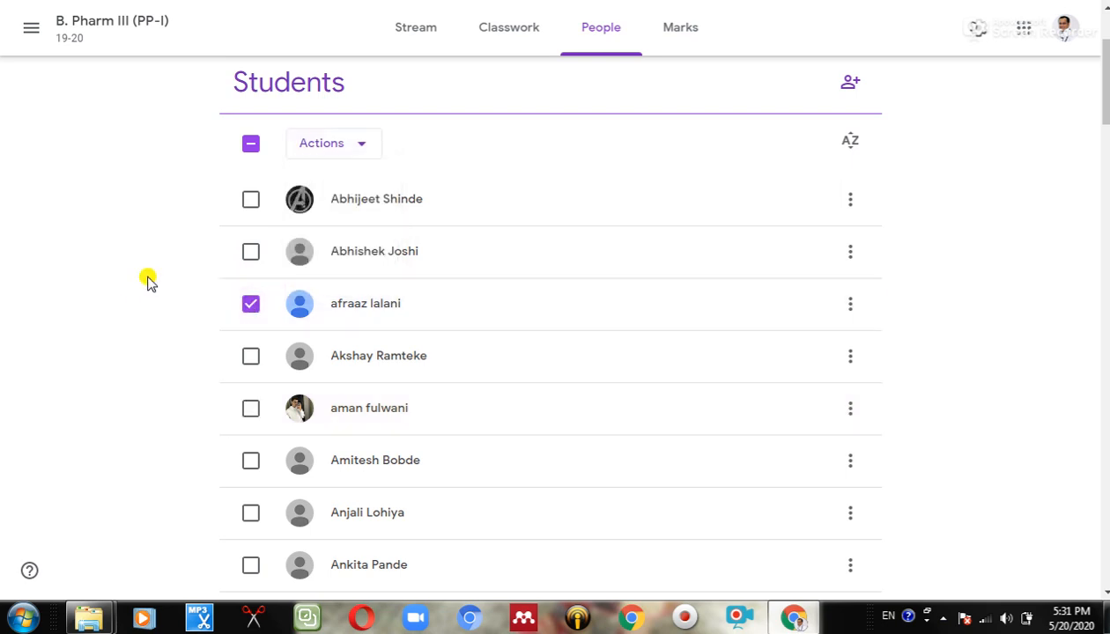
Add a colleague found by first name to a teacher invitation for the class and discard it without sending
scroll(407, 347, up, 2)
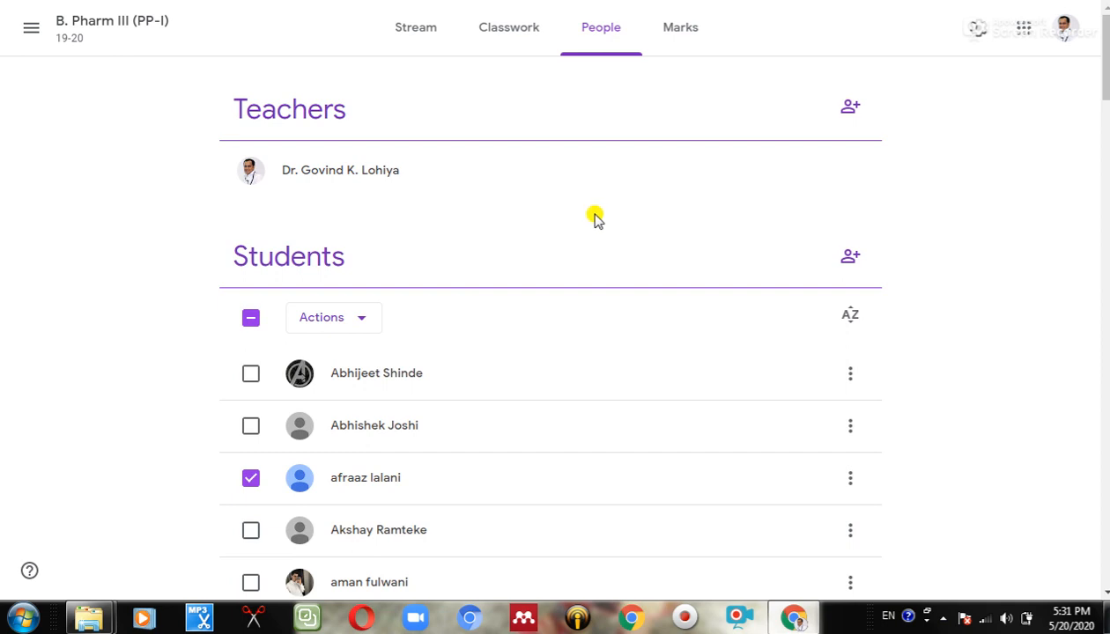
click(848, 111)
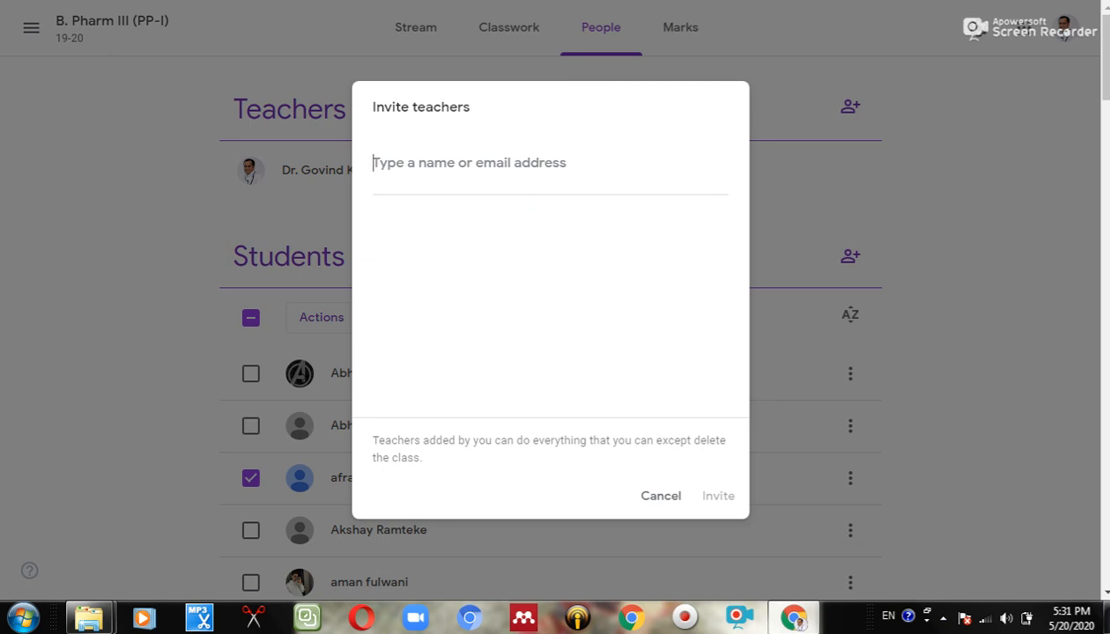
text(ti)
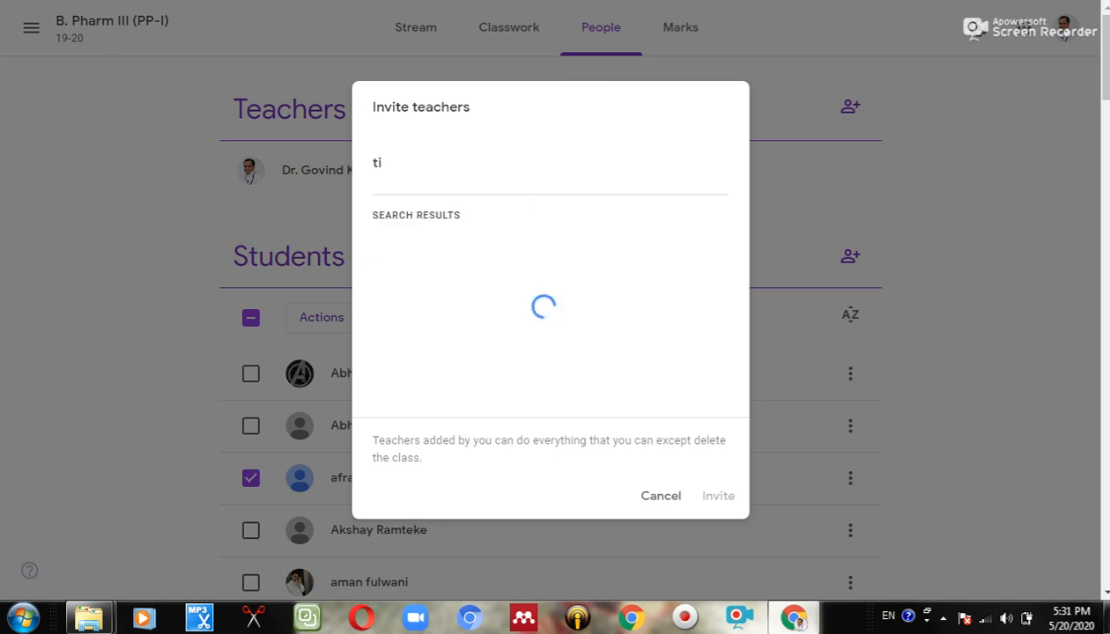
text(rupa)
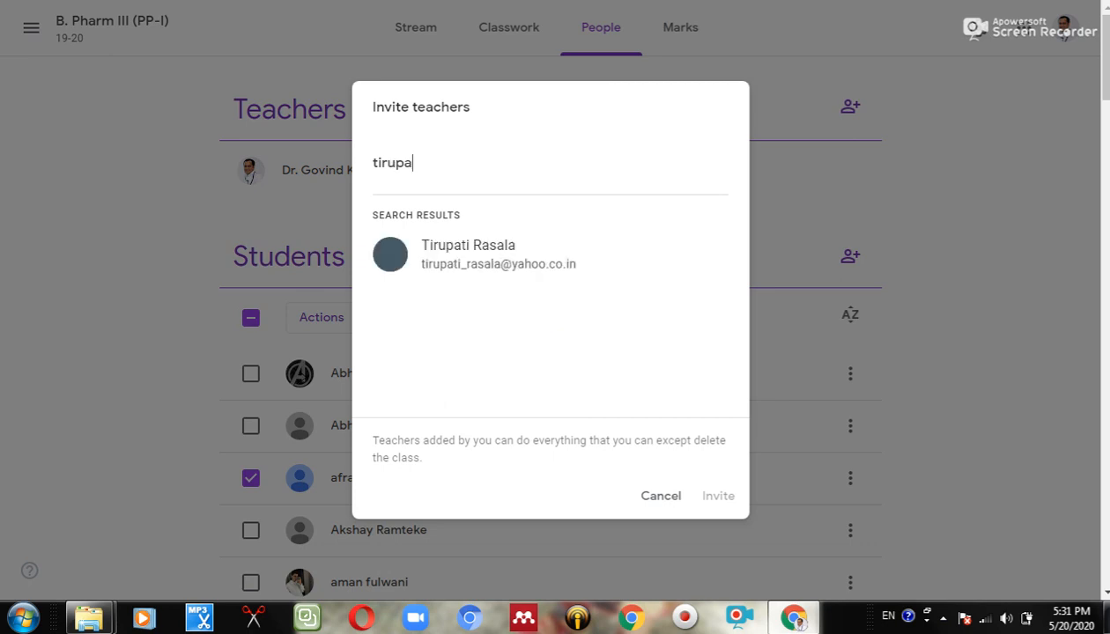
text(ti)
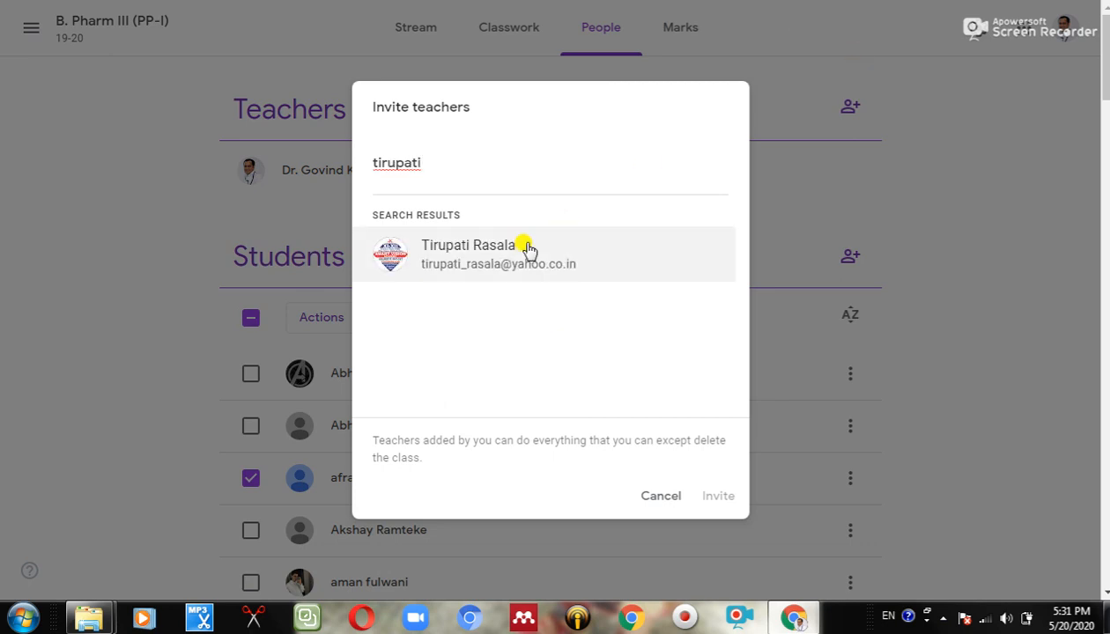
click(525, 249)
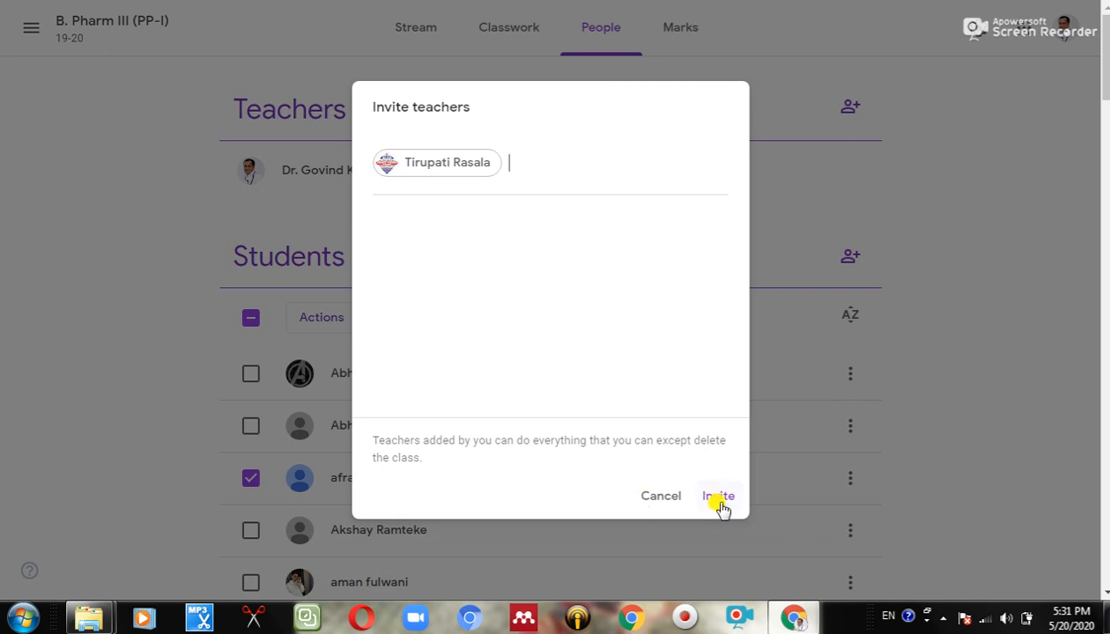
click(656, 496)
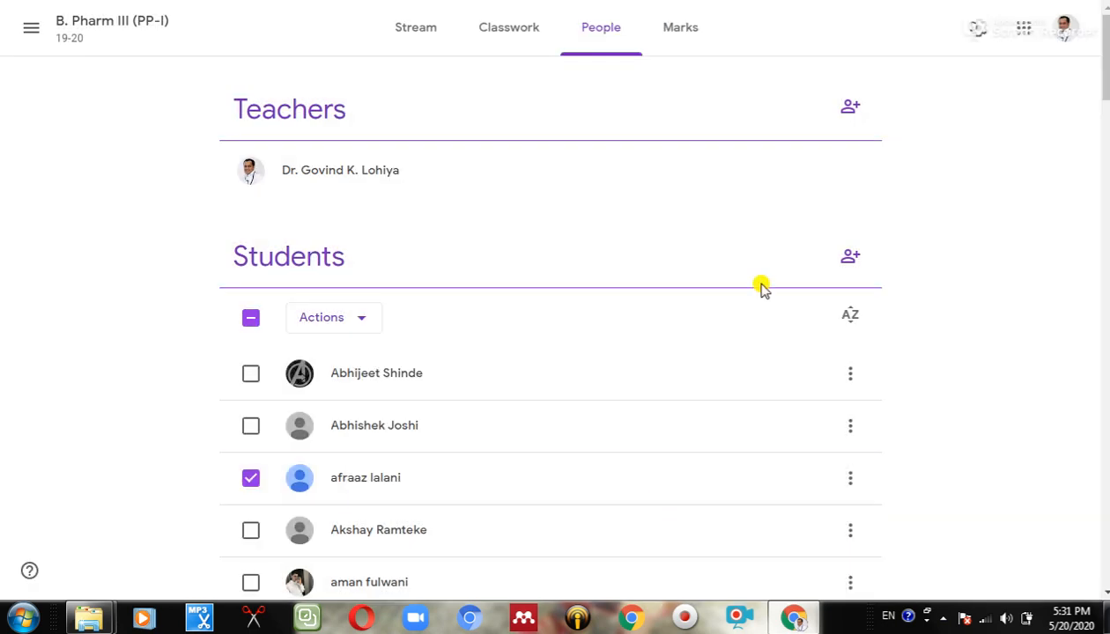